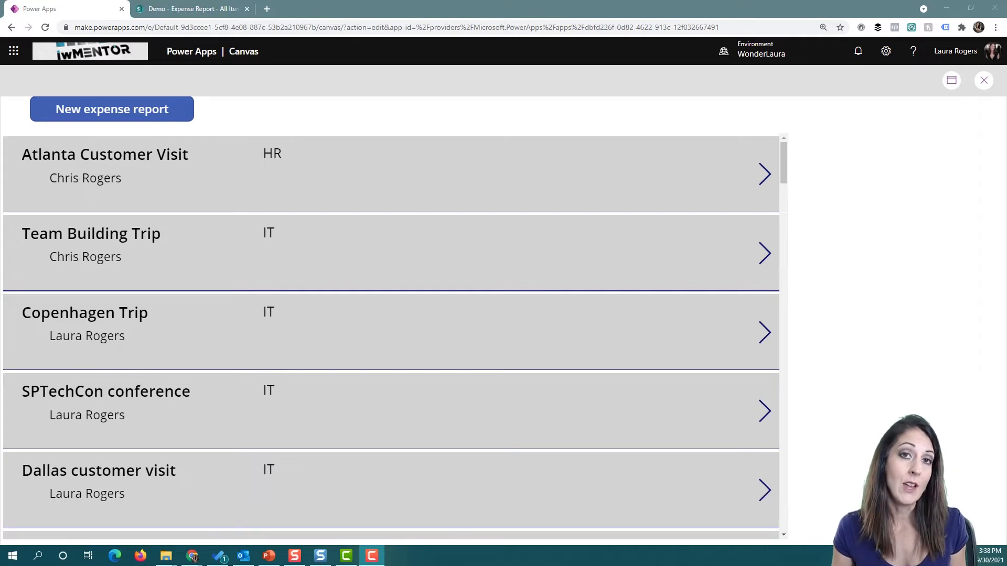
- Create an expense report titled "Expenses for Hawaii 2021" for the IT department and open its expense details entry
{"action": "left_click", "coordinate": [68, 108]}
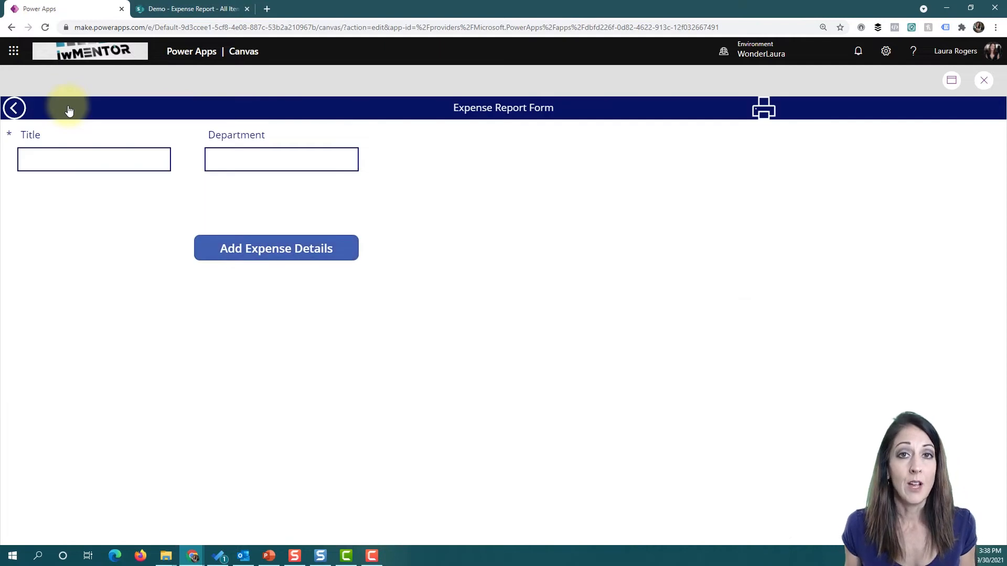
{"action": "left_click", "coordinate": [70, 157]}
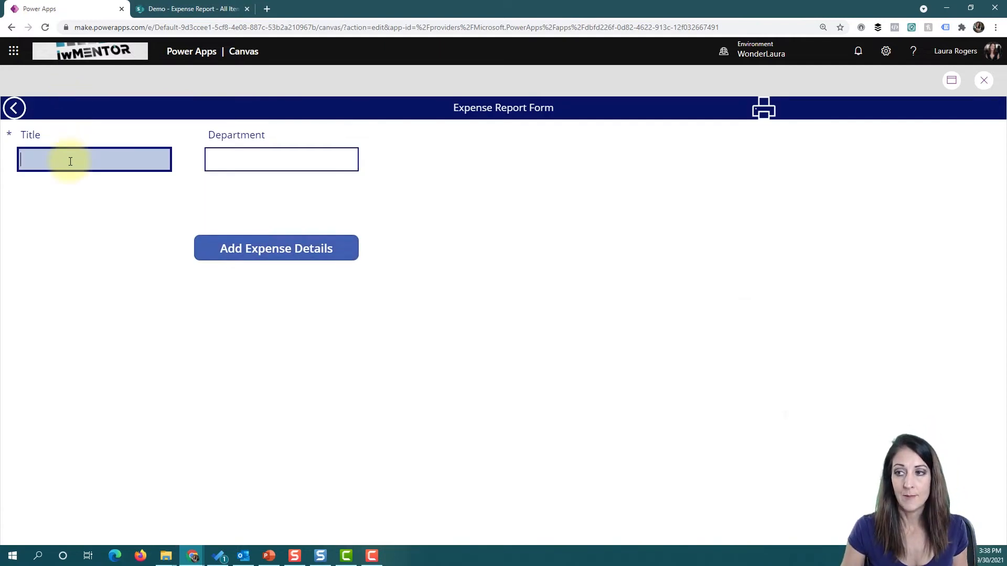
{"action": "type", "text": "Expenses for Hawaii 2021"}
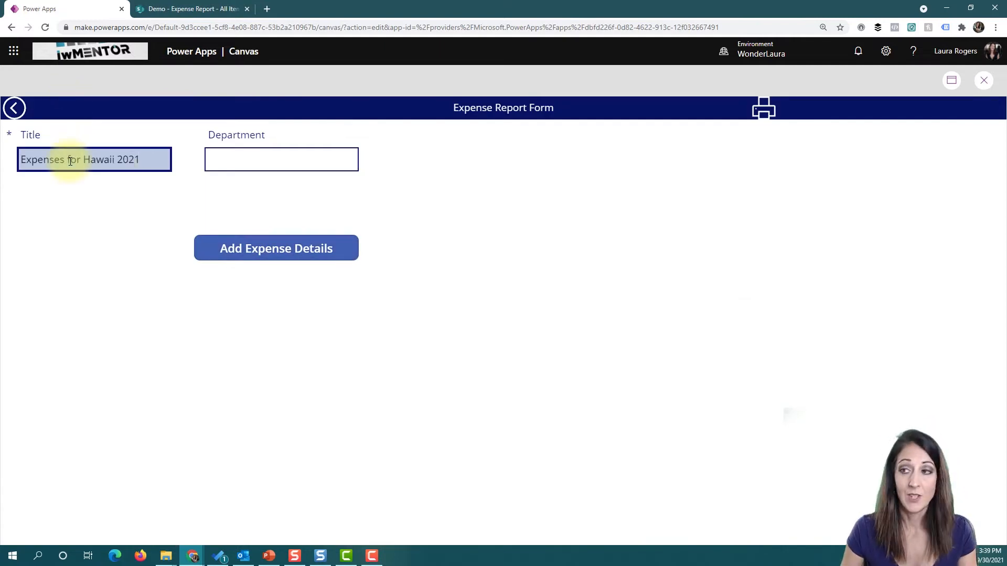
{"action": "left_click", "coordinate": [234, 161]}
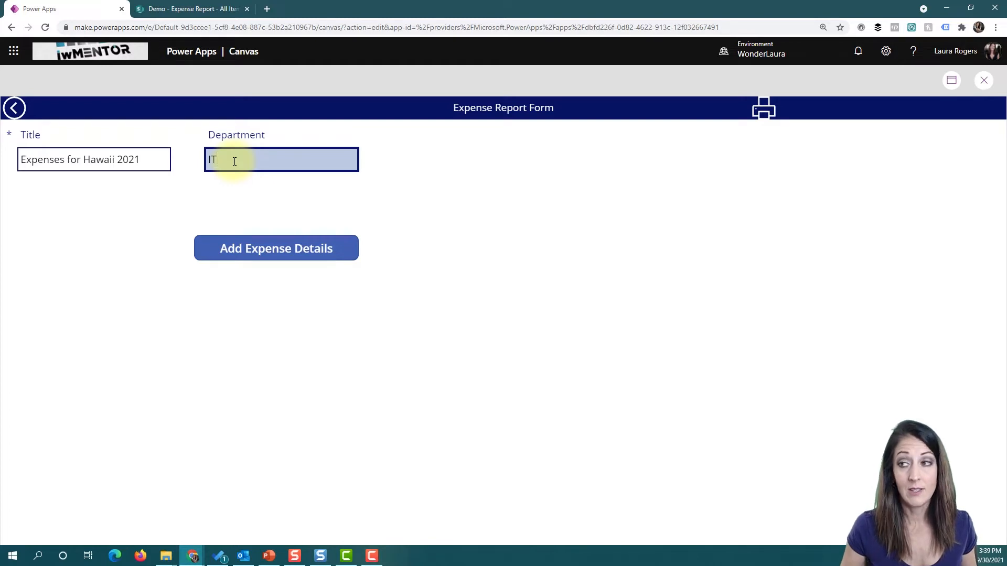
{"action": "left_click", "coordinate": [249, 250]}
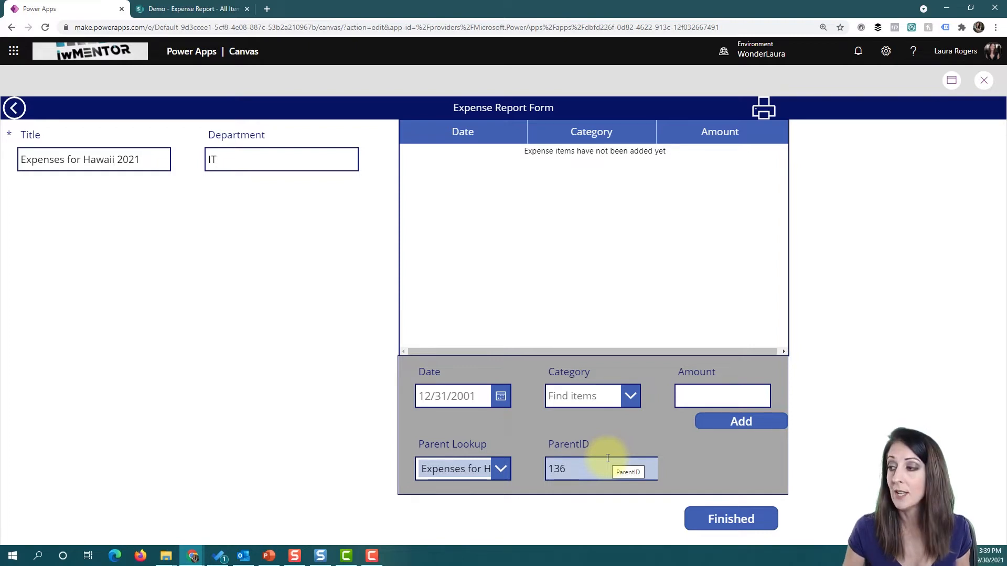
- Add a Meal expense item dated 9/8/2021 with an amount of 8
{"action": "left_click", "coordinate": [507, 396]}
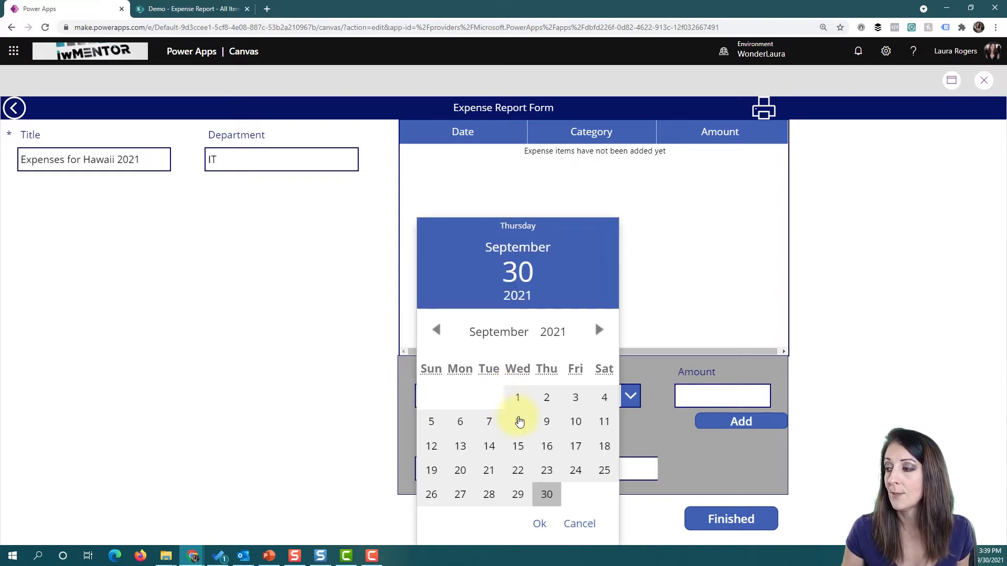
{"action": "left_click", "coordinate": [518, 422]}
{"action": "left_click", "coordinate": [539, 524]}
{"action": "left_click", "coordinate": [603, 396]}
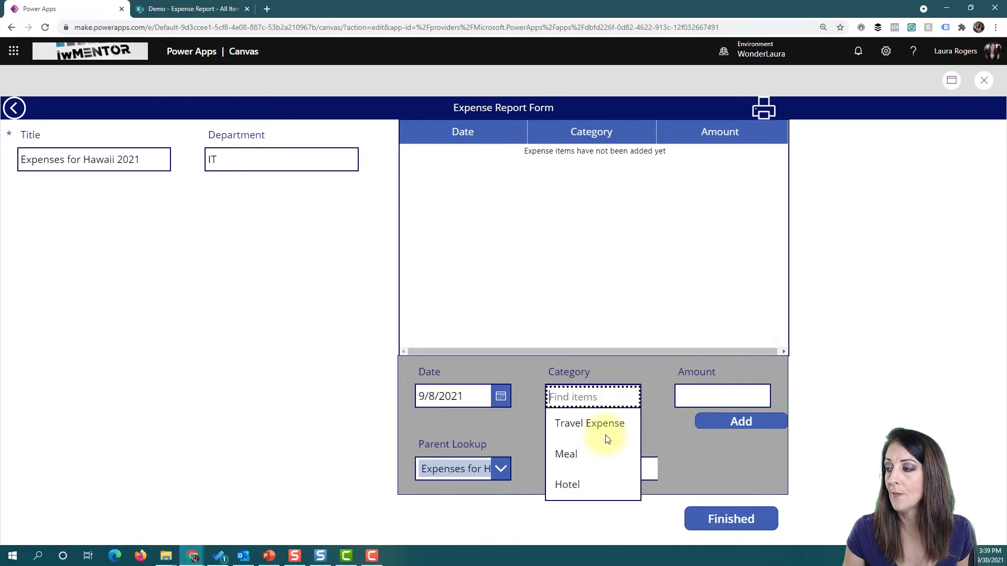
{"action": "left_click", "coordinate": [600, 454]}
{"action": "left_click", "coordinate": [710, 396]}
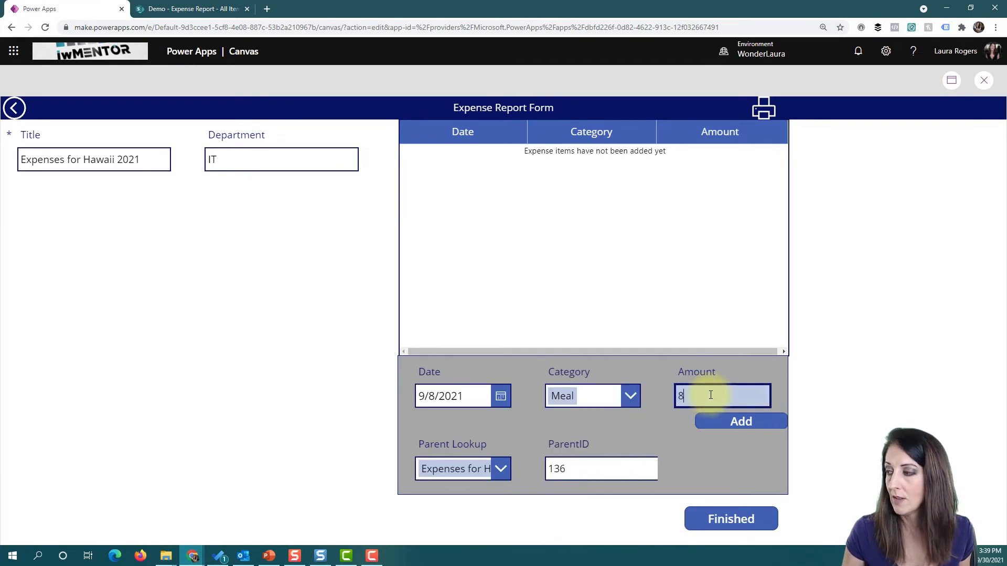
{"action": "left_click", "coordinate": [741, 422]}
- Add a Travel Expense item dated 9/9/2021 with an amount of 800
{"action": "left_click", "coordinate": [501, 397]}
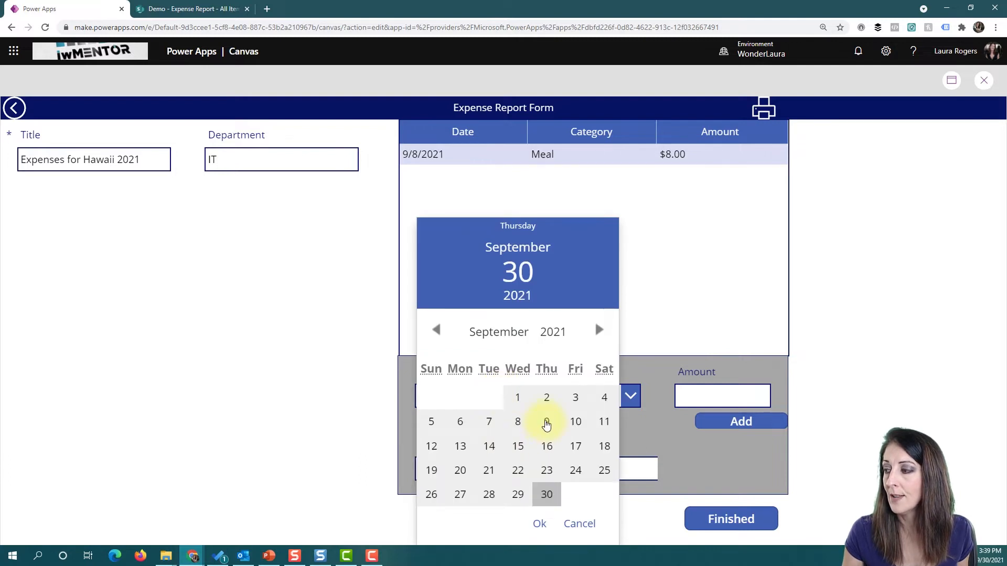
{"action": "left_click", "coordinate": [547, 422]}
{"action": "left_click", "coordinate": [539, 524]}
{"action": "left_click", "coordinate": [620, 398]}
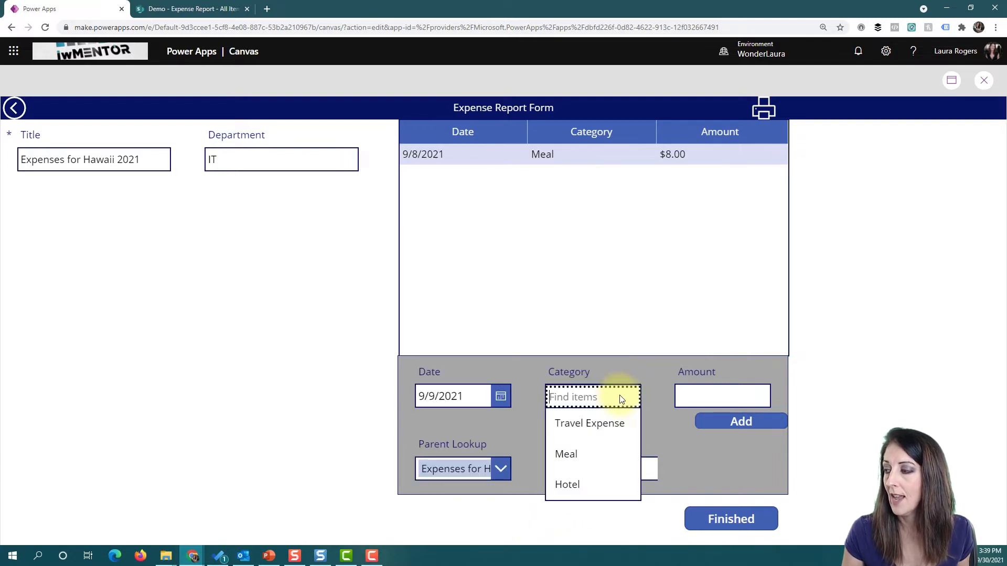
{"action": "left_click", "coordinate": [600, 423]}
{"action": "left_click", "coordinate": [723, 393]}
{"action": "type", "text": "800"}
{"action": "left_click", "coordinate": [715, 421]}
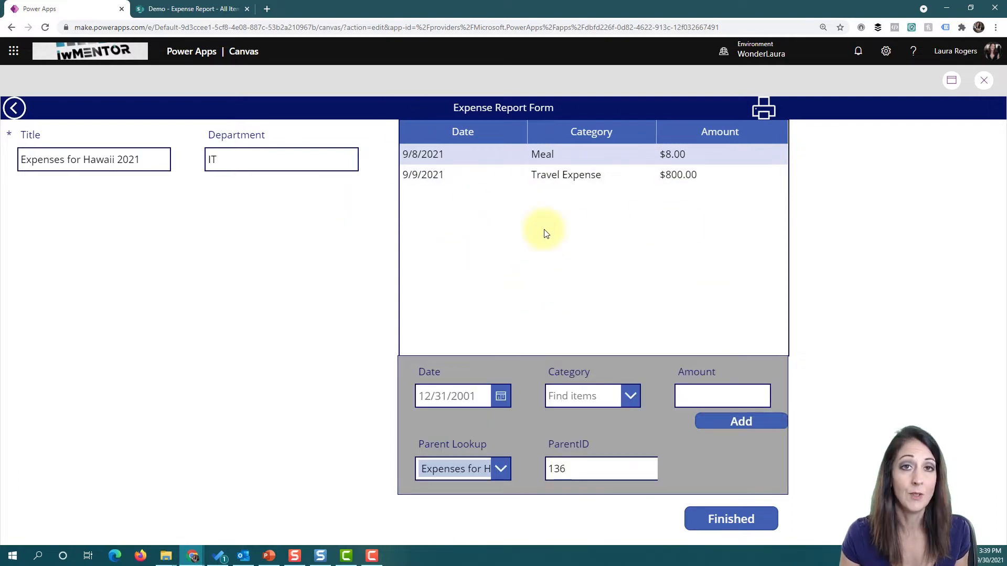
- Add a Hotel expense item dated 9/10/2021 with an amount of 700, and finish the expense report
{"action": "left_click", "coordinate": [501, 395]}
{"action": "left_click", "coordinate": [576, 421]}
{"action": "left_click", "coordinate": [540, 523]}
{"action": "left_click", "coordinate": [617, 397]}
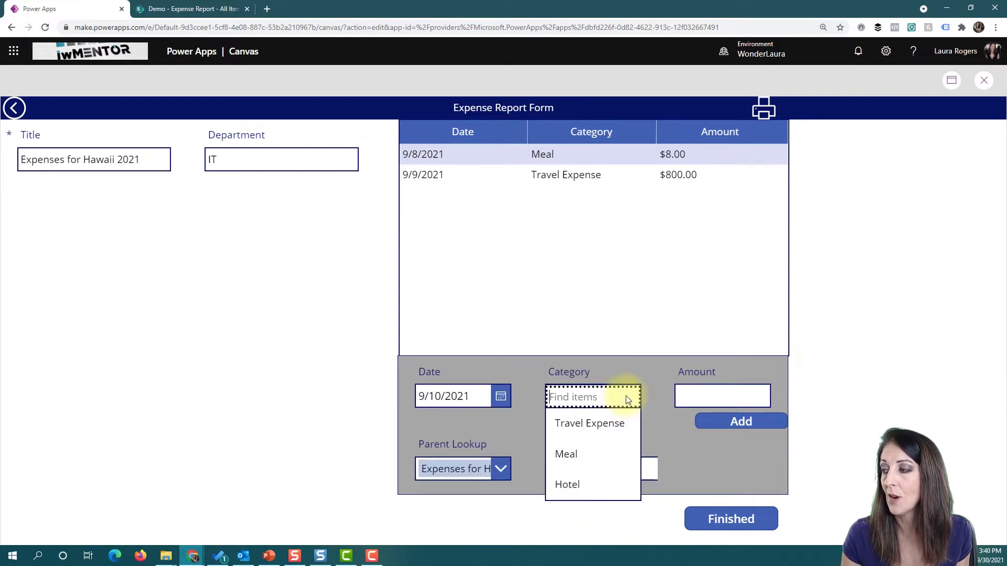
{"action": "left_click", "coordinate": [592, 486]}
{"action": "left_click", "coordinate": [720, 397]}
{"action": "type", "text": "700"}
{"action": "left_click", "coordinate": [741, 420]}
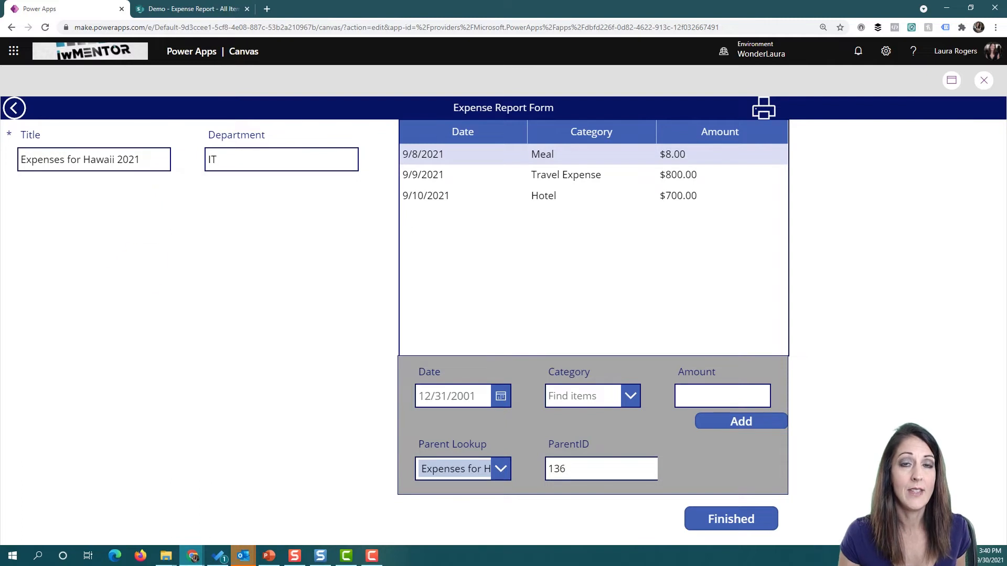
{"action": "left_click", "coordinate": [741, 520]}
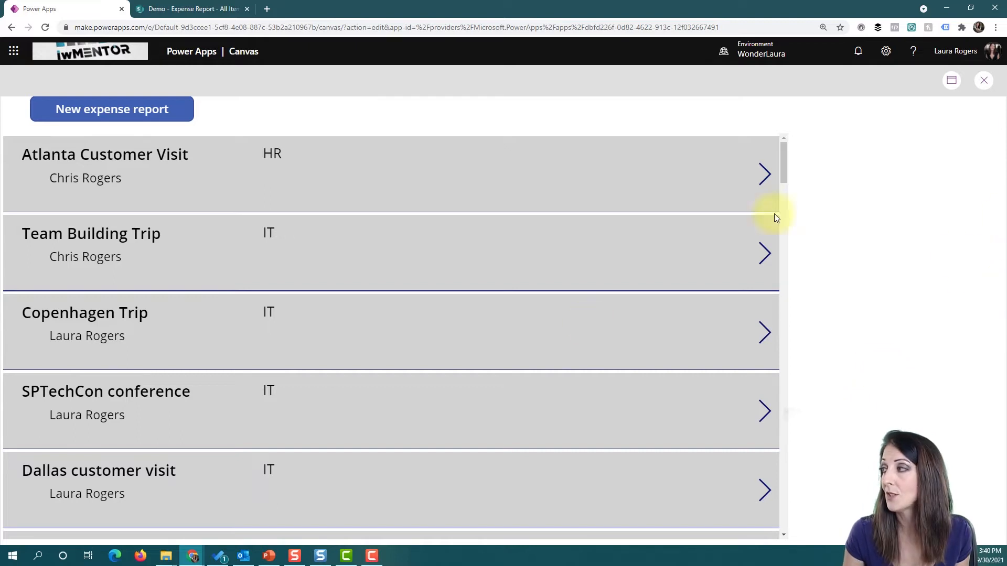
- Exit the app preview and view the OnSelect formula of the New expense report button
{"action": "left_click", "coordinate": [984, 80]}
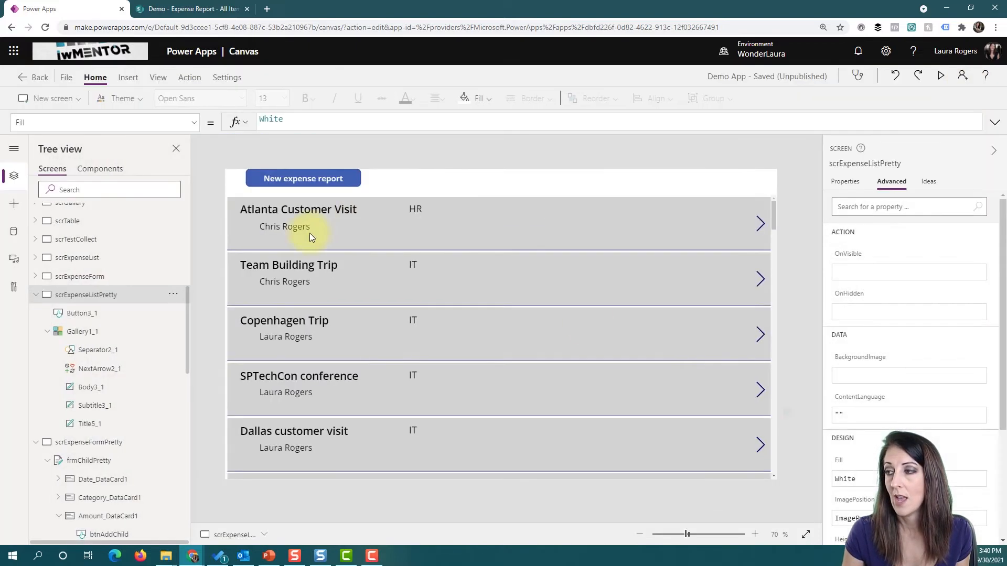
{"action": "left_click", "coordinate": [310, 180]}
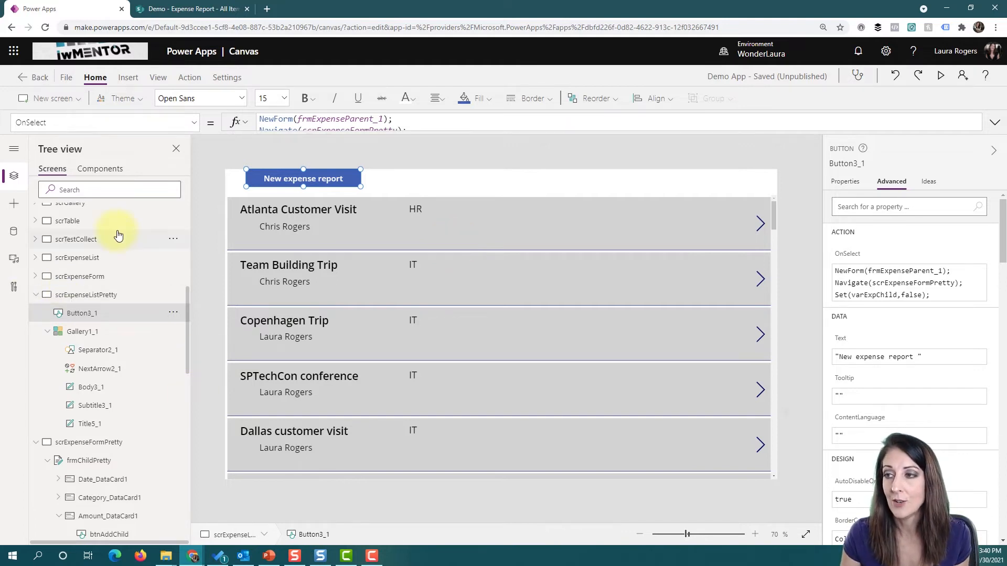
- Add a new blank screen to the app and insert an edit form on it
{"action": "left_click", "coordinate": [57, 98]}
{"action": "left_click", "coordinate": [62, 126]}
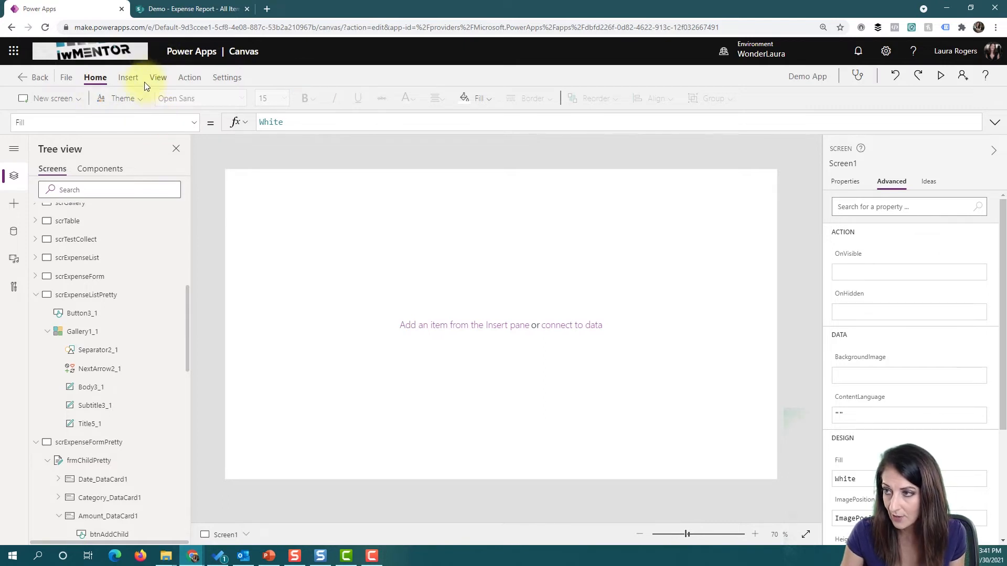
{"action": "left_click", "coordinate": [130, 78]}
{"action": "left_click", "coordinate": [451, 98]}
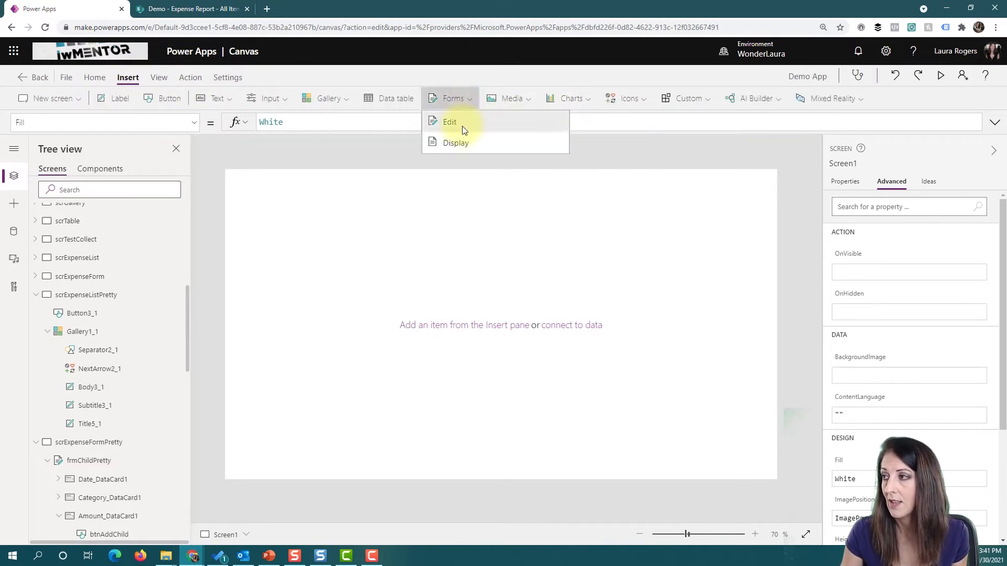
{"action": "left_click", "coordinate": [450, 123]}
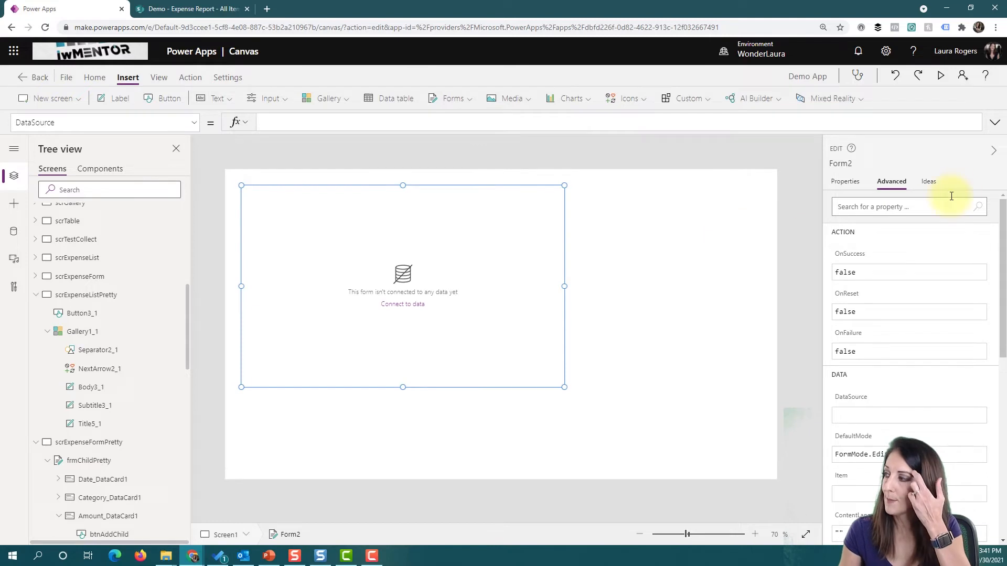
- Switch to the SharePoint site and examine the columns in the Expense Items list's settings
{"action": "left_click", "coordinate": [202, 8]}
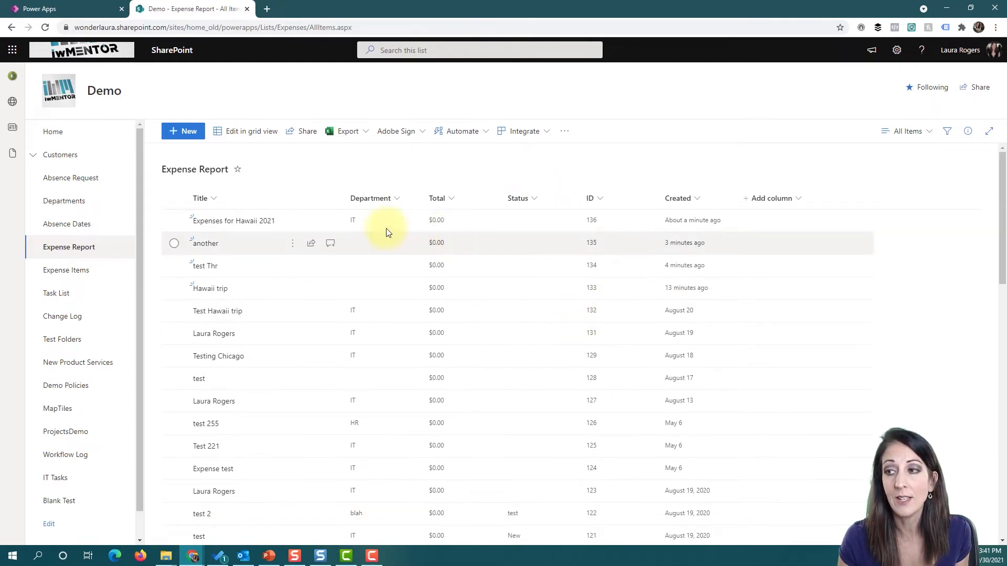
{"action": "left_click", "coordinate": [78, 270]}
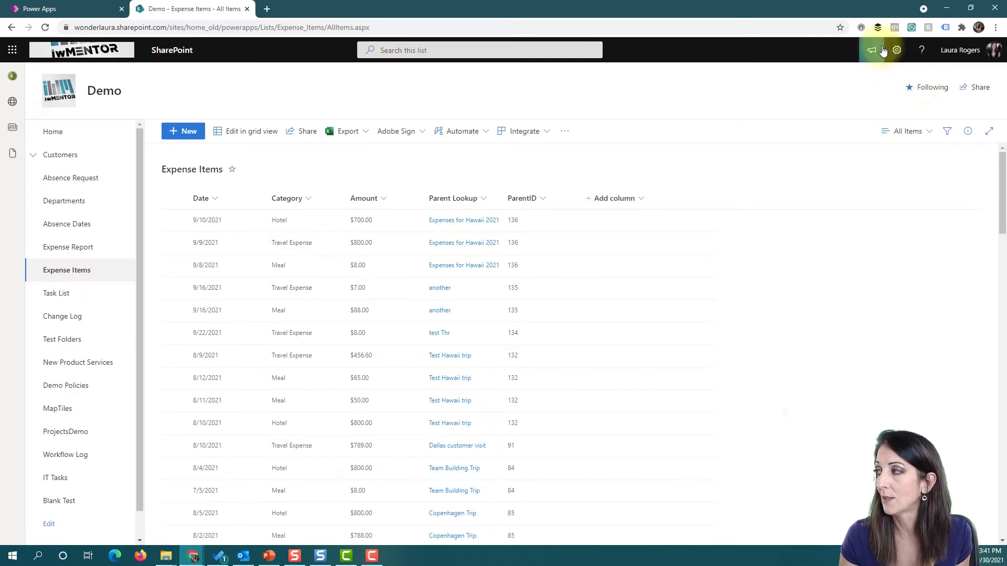
{"action": "left_click", "coordinate": [897, 49]}
{"action": "left_click", "coordinate": [866, 158]}
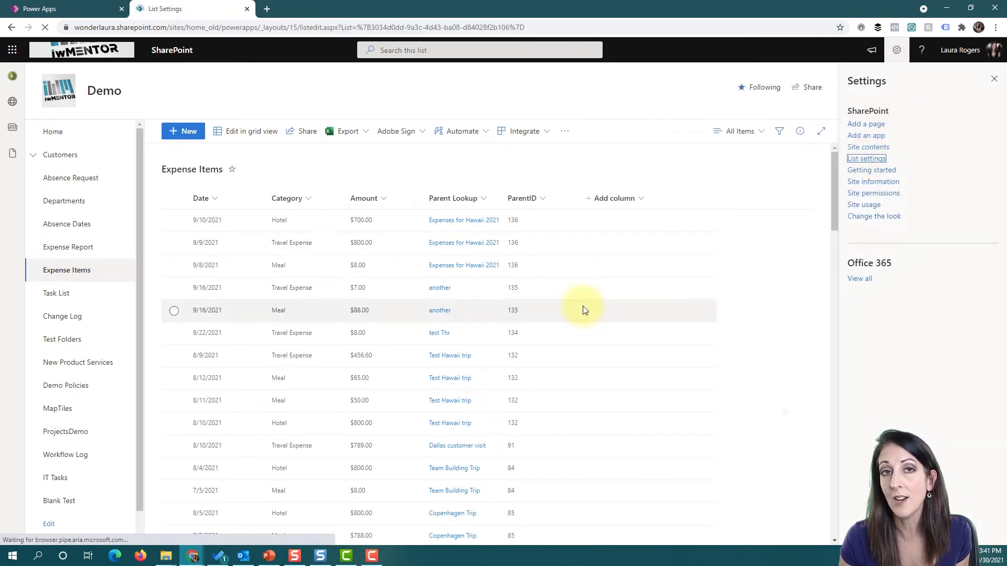
{"action": "scroll", "coordinate": [385, 365], "scroll_direction": "down", "scroll_amount": 5}
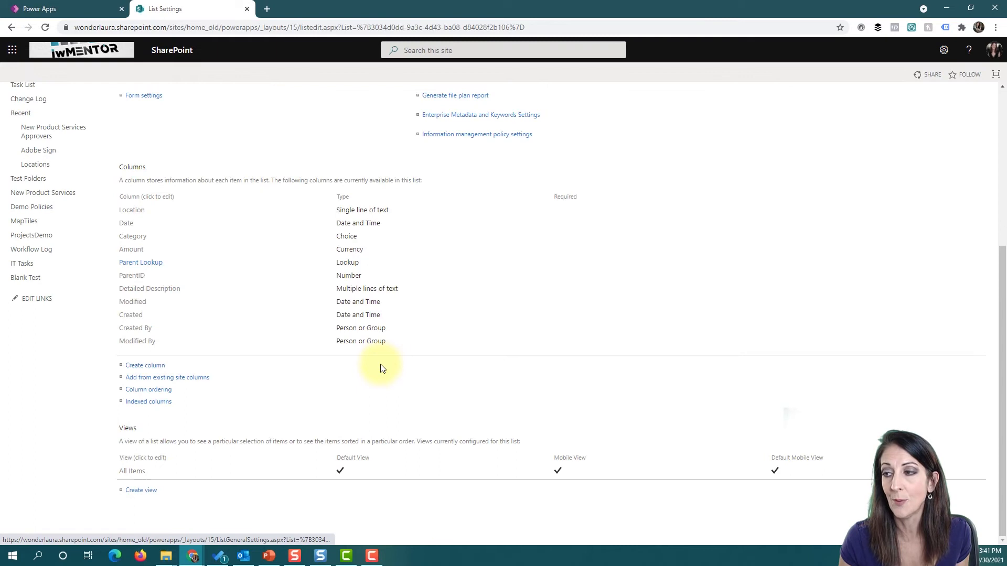
- Check which list the Parent Lookup column gets its information from, and return to the list settings
{"action": "left_click", "coordinate": [152, 268]}
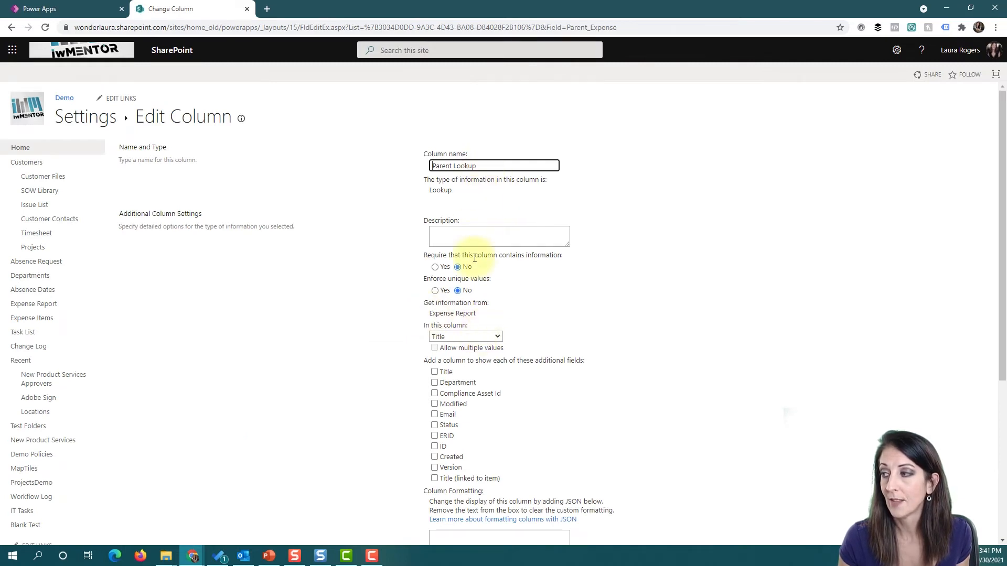
{"action": "left_click_drag", "start_coordinate": [431, 316], "coordinate": [493, 315]}
{"action": "left_click", "coordinate": [611, 313]}
{"action": "left_click", "coordinate": [14, 25]}
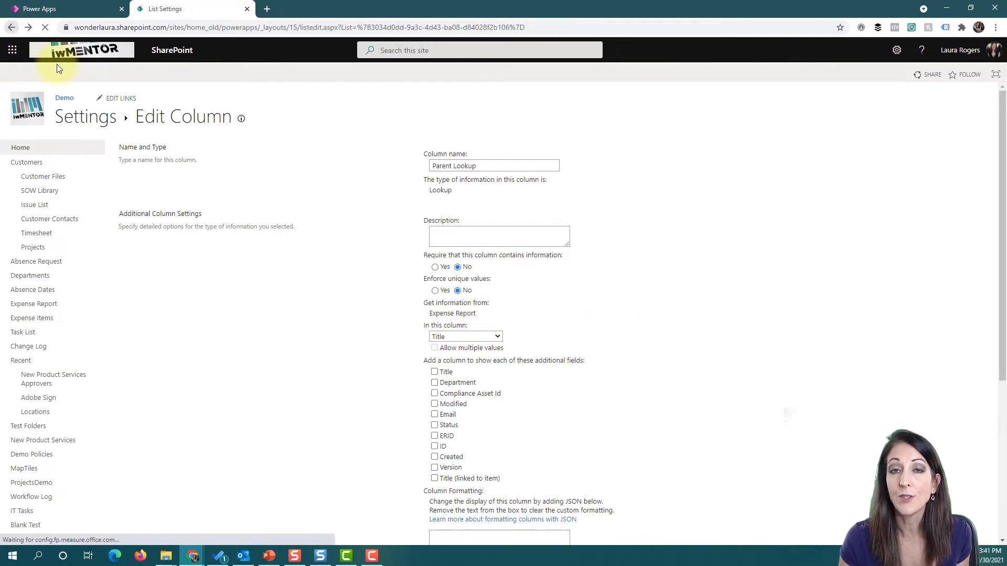
{"action": "scroll", "coordinate": [262, 387], "scroll_direction": "down", "scroll_amount": 3}
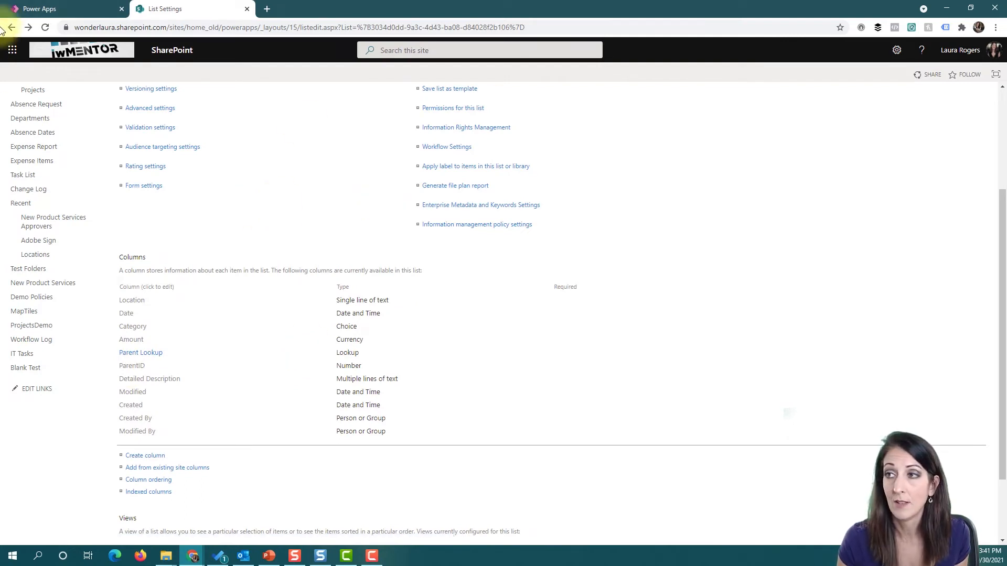
- Switch back to Power Apps and set the new edit form's data source to the Expense Report list
{"action": "left_click", "coordinate": [47, 9]}
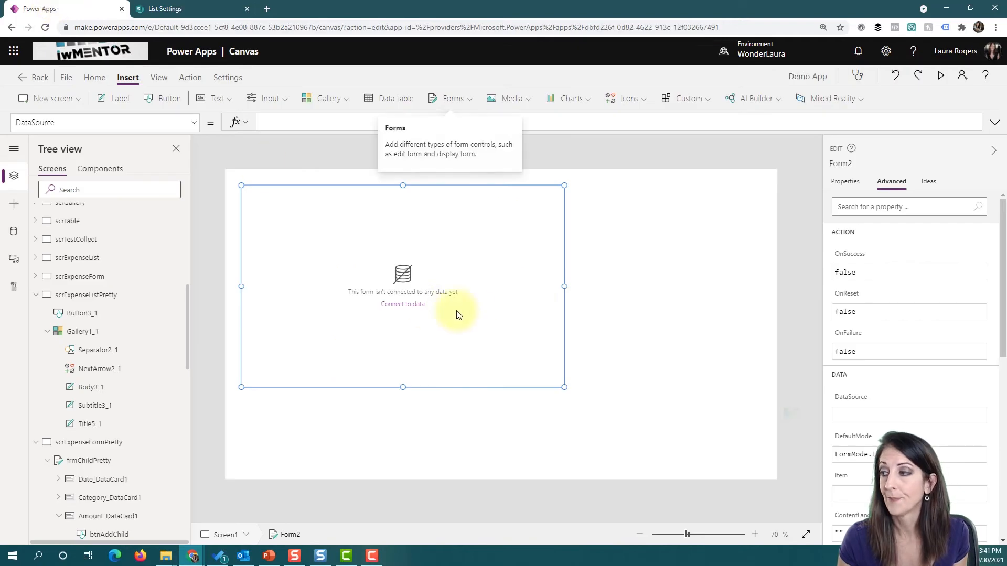
{"action": "left_click", "coordinate": [846, 183]}
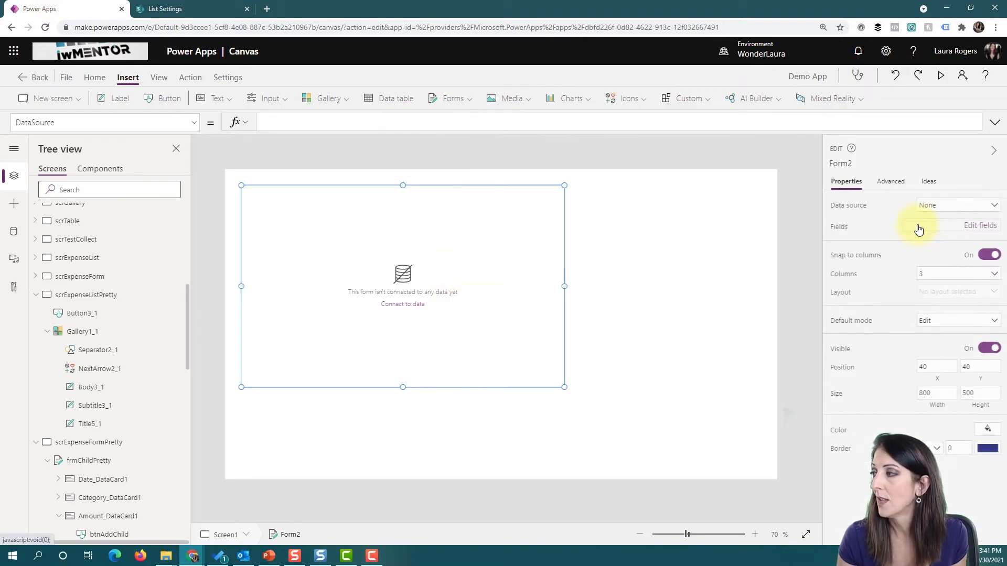
{"action": "left_click", "coordinate": [936, 206]}
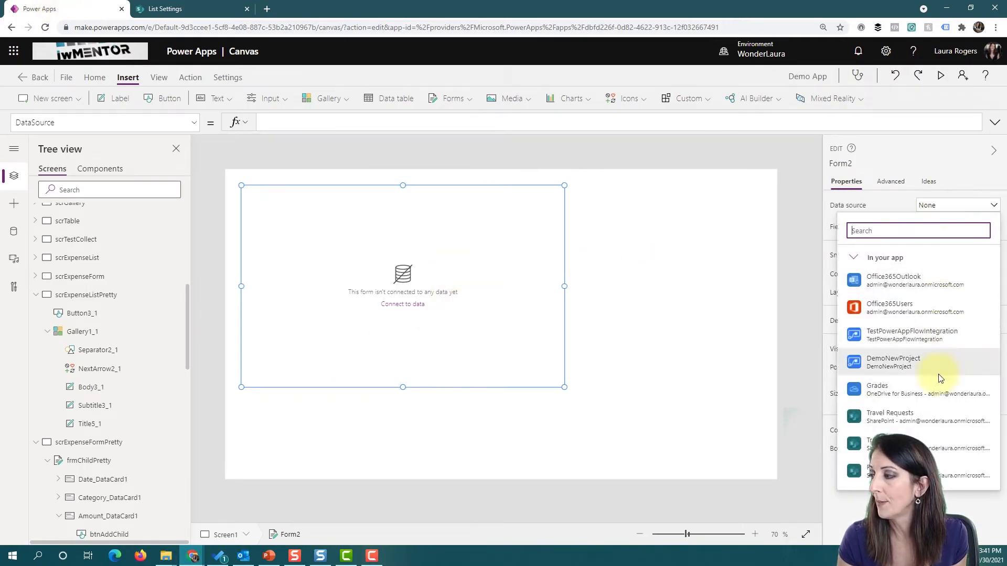
{"action": "scroll", "coordinate": [922, 415], "scroll_direction": "down", "scroll_amount": 3}
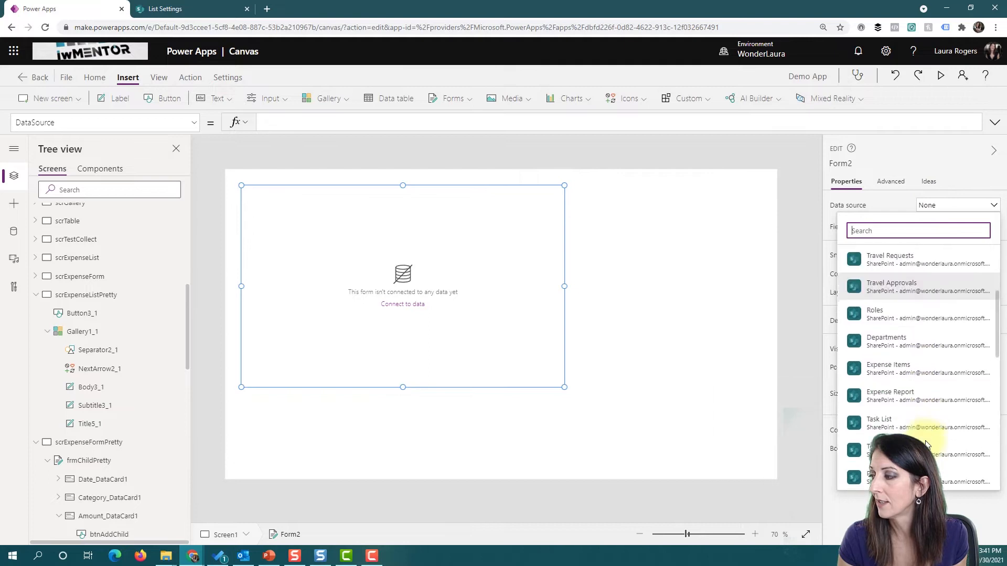
{"action": "left_click", "coordinate": [915, 394]}
- Remove the ERID and Email cards from the form and shrink it to about 652 wide by 215 high
{"action": "left_click", "coordinate": [303, 253]}
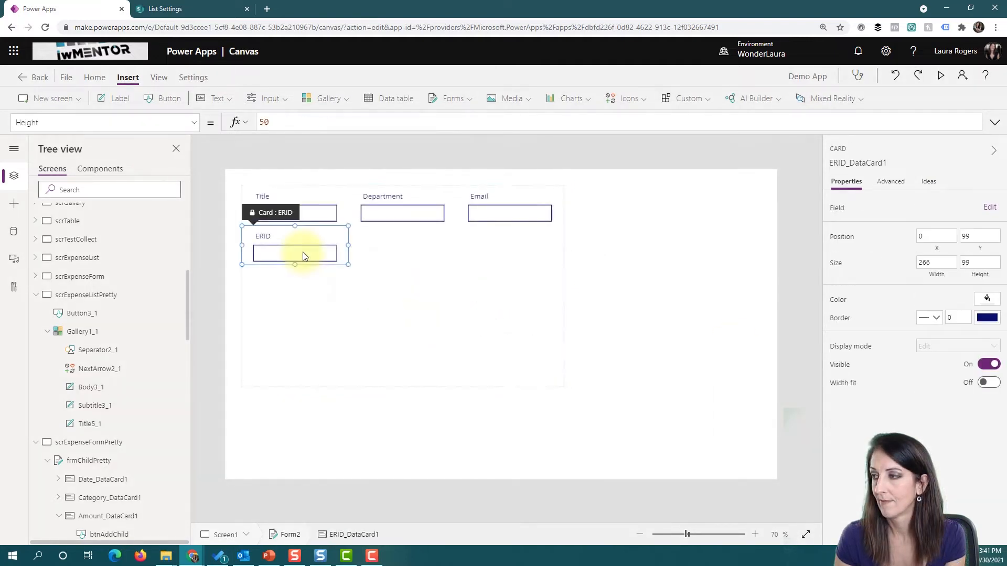
{"action": "key", "text": "Delete"}
{"action": "left_click", "coordinate": [514, 213]}
{"action": "key", "text": "Delete"}
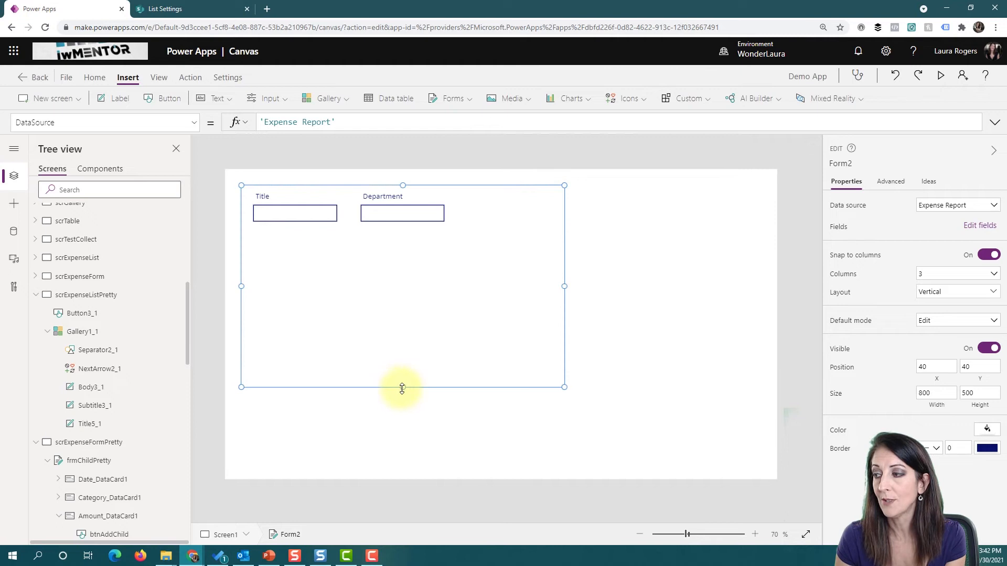
{"action": "left_click_drag", "start_coordinate": [402, 387], "coordinate": [407, 272]}
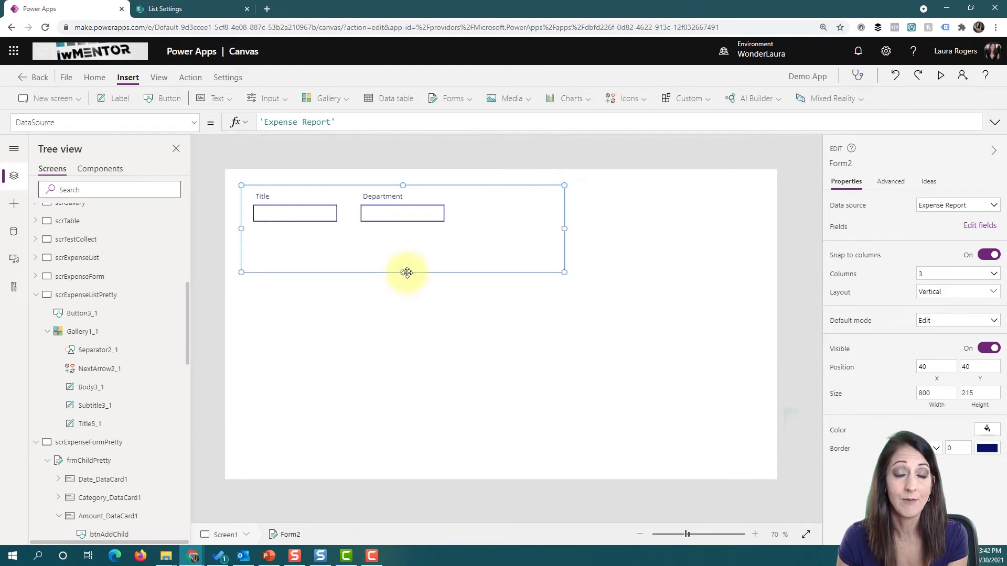
{"action": "left_click_drag", "start_coordinate": [564, 228], "coordinate": [504, 228]}
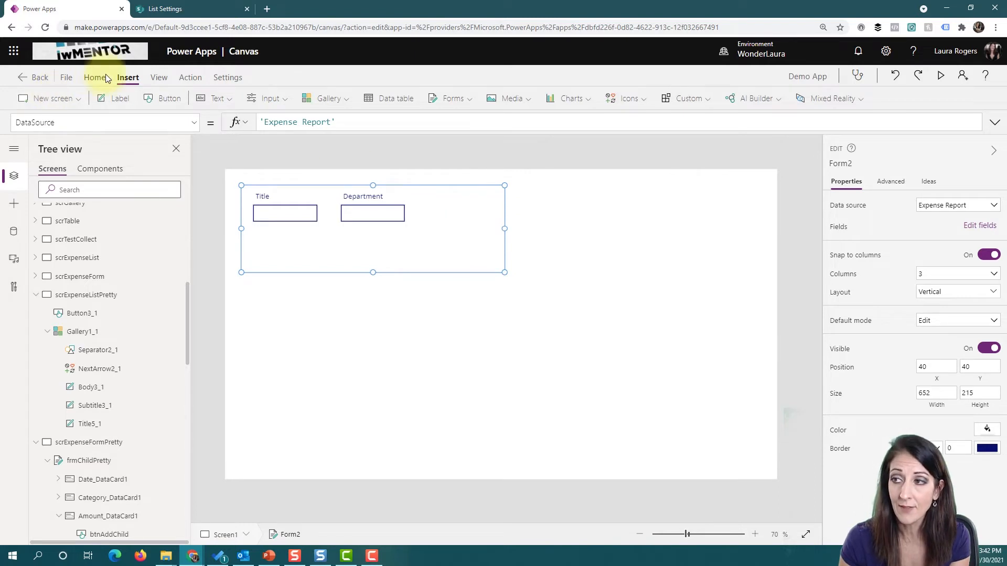
- Insert a button and place it just below the Department field, at about X 384, Y 172
{"action": "left_click", "coordinate": [166, 99]}
{"action": "left_click_drag", "start_coordinate": [282, 204], "coordinate": [412, 247]}
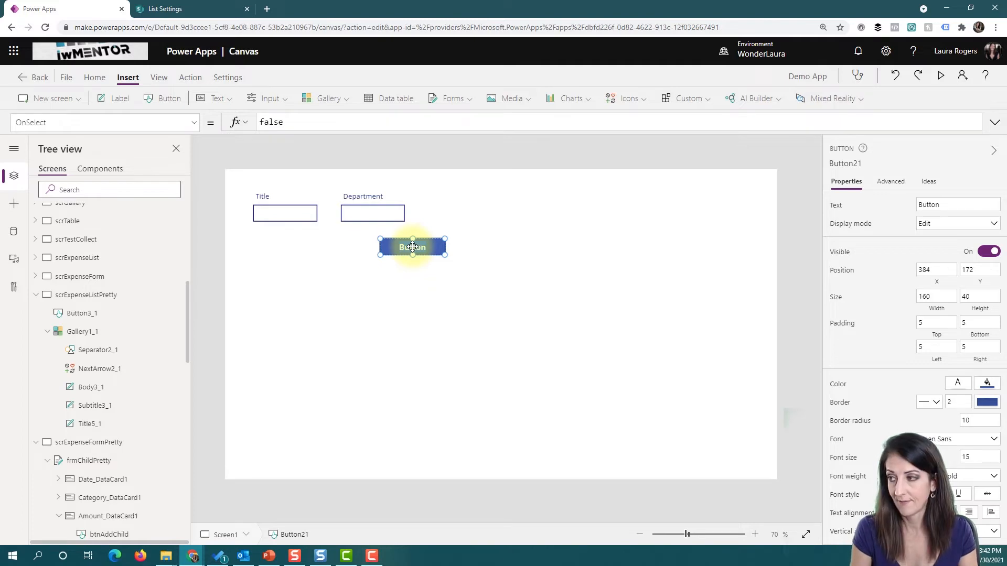
- Label the new button Next and set its OnSelect formula to SubmitForm(Form2)
{"action": "left_click", "coordinate": [413, 247]}
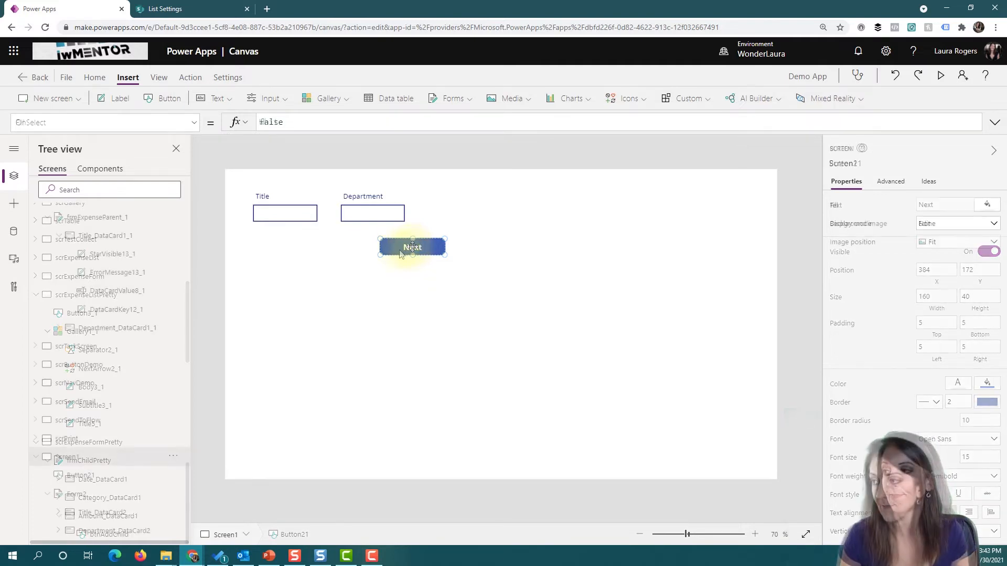
{"action": "double_click", "coordinate": [303, 123]}
{"action": "type", "text": "sub"}
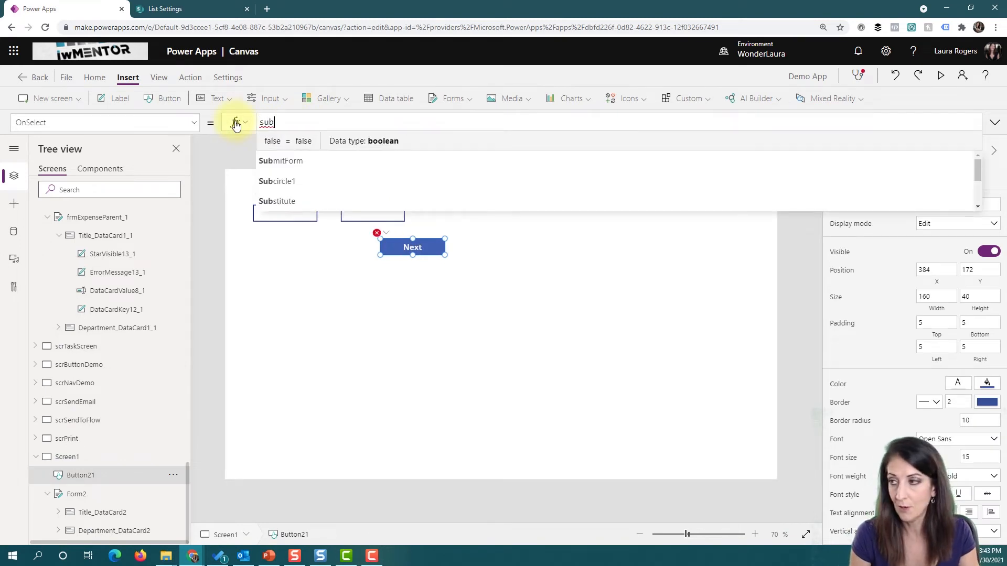
{"action": "key", "text": "Tab"}
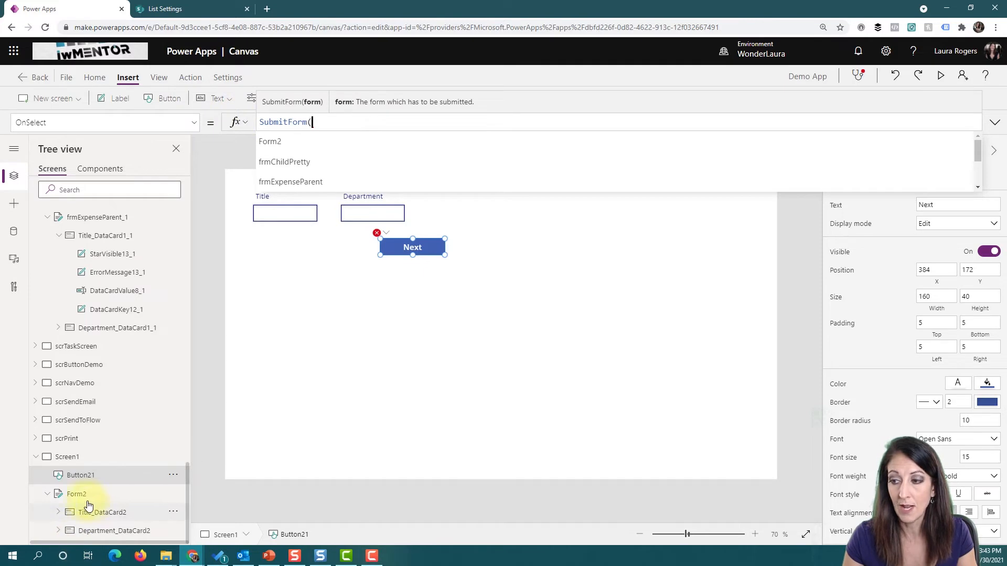
{"action": "type", "text": "form"}
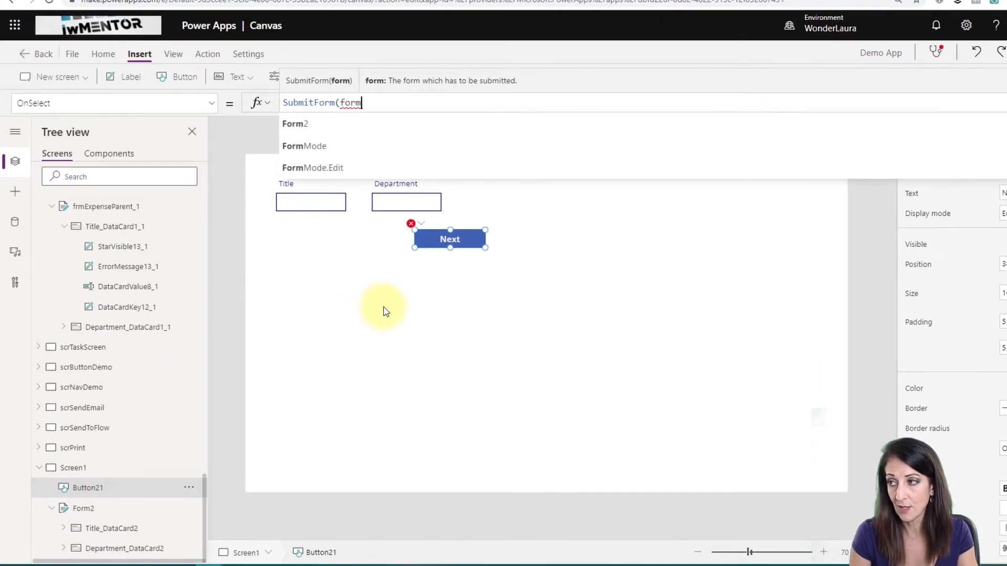
{"action": "left_click", "coordinate": [421, 124]}
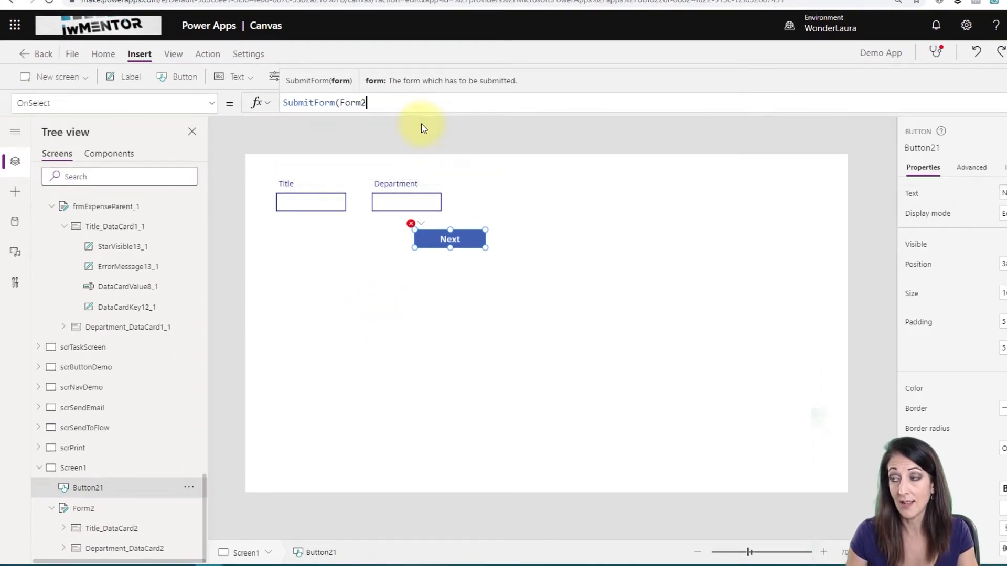
{"action": "type", "text": ")"}
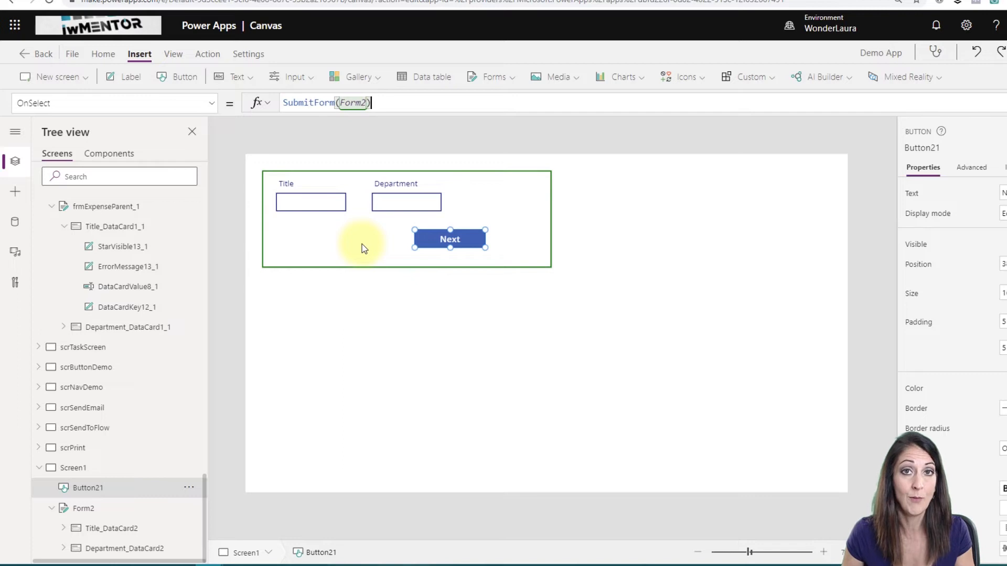
- Set Form2's OnSuccess formula to Set(varExpenseRecord, frmExpenseParent_1.LastSubmit); NewForm(frmChildPretty); UpdateContext({ctxChildPop: true});
{"action": "left_click", "coordinate": [344, 256]}
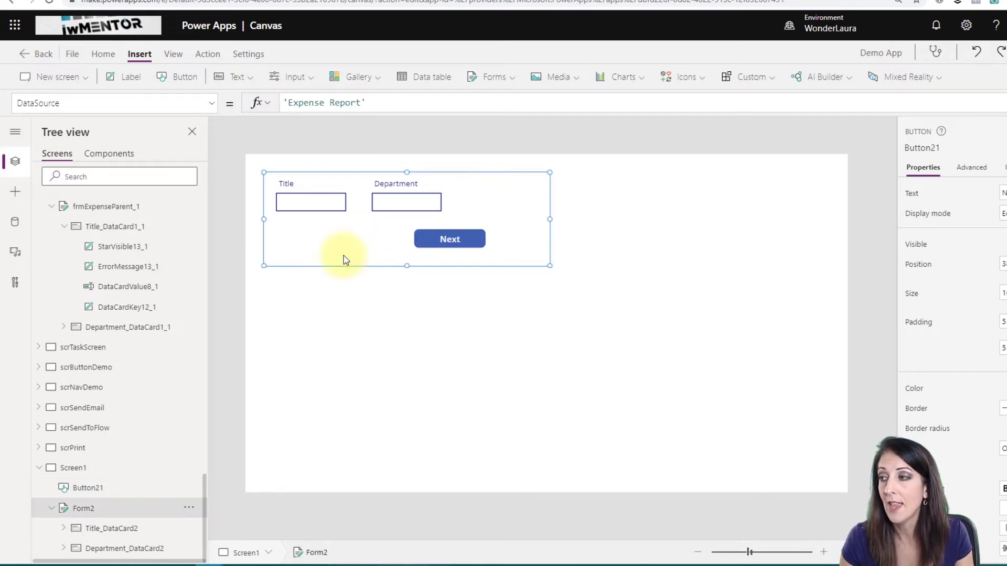
{"action": "left_click", "coordinate": [213, 104]}
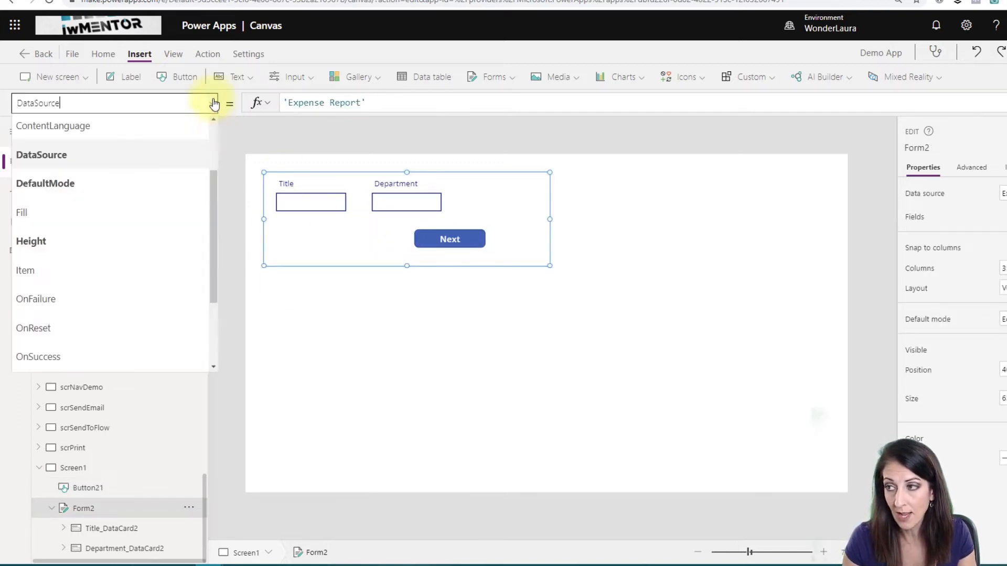
{"action": "scroll", "coordinate": [150, 241], "scroll_direction": "down", "scroll_amount": 2}
{"action": "left_click", "coordinate": [123, 244]}
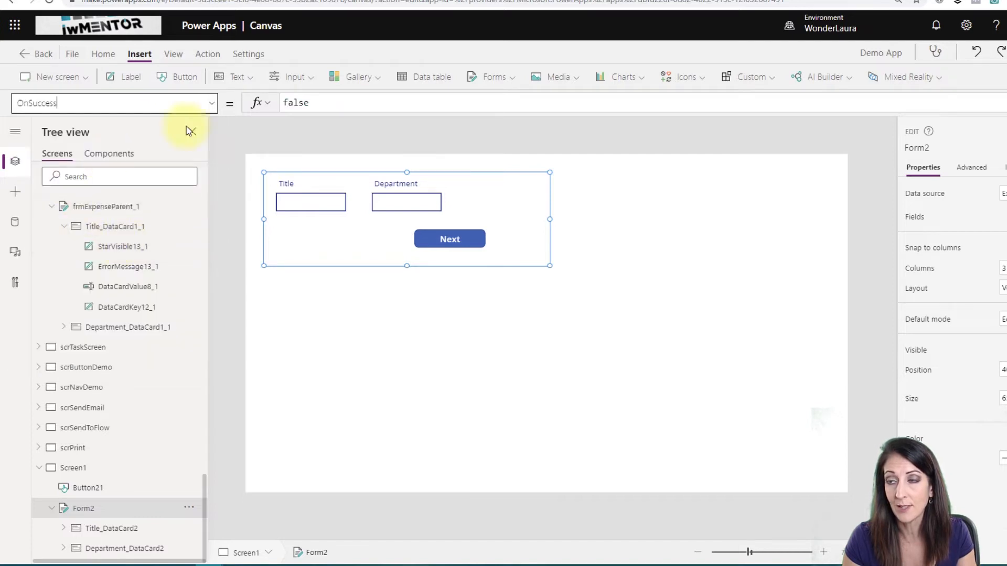
{"action": "left_click", "coordinate": [448, 102]}
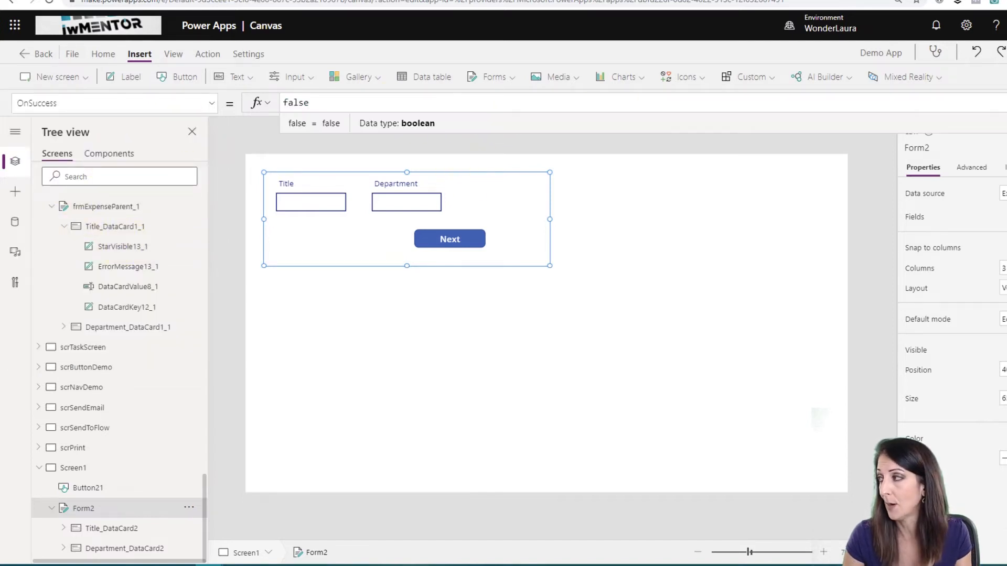
{"action": "left_click_drag", "start_coordinate": [332, 112], "coordinate": [266, 101]}
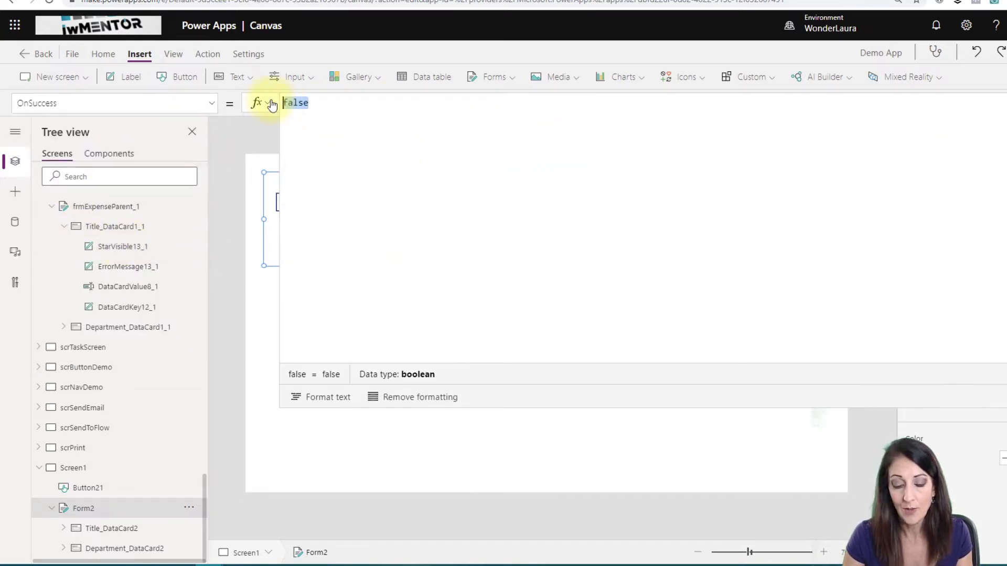
{"action": "type", "text": "Set(     varExpenseRecord,     frmExpenseParent_1.LastSubmit ); NewForm(frmChildPretty); UpdateContext({ctxChildPop: true});"}
- In the OnSuccess formula, make varExpenseRecord store Form2.LastSubmit and comment out the NewForm(frmChildPretty) line
{"action": "left_click", "coordinate": [358, 113]}
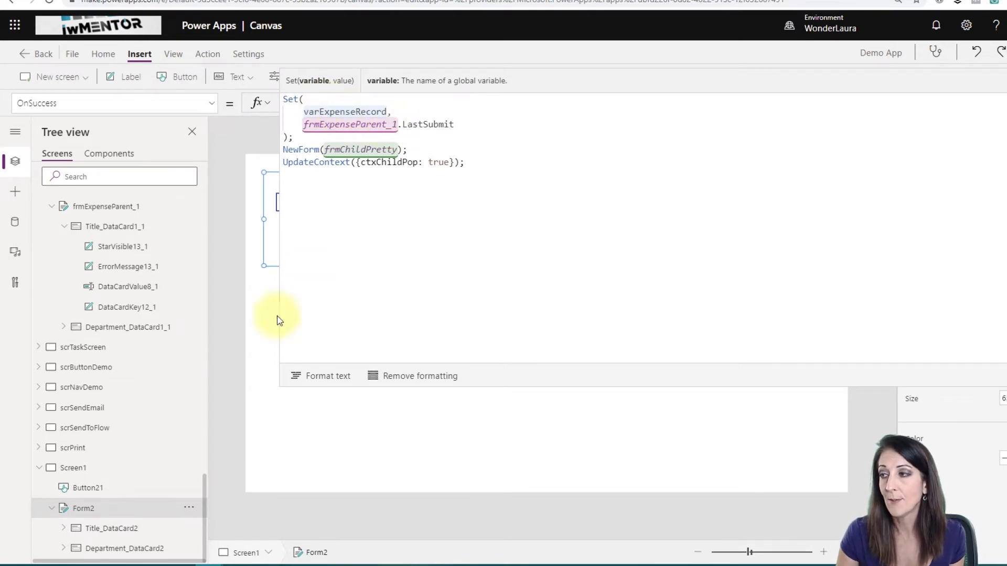
{"action": "mouse_move", "coordinate": [397, 125]}
{"action": "left_mouse_down"}
{"action": "mouse_move", "coordinate": [305, 124]}
{"action": "mouse_move", "coordinate": [457, 124]}
{"action": "left_mouse_up"}
{"action": "type", "text": "form2"}
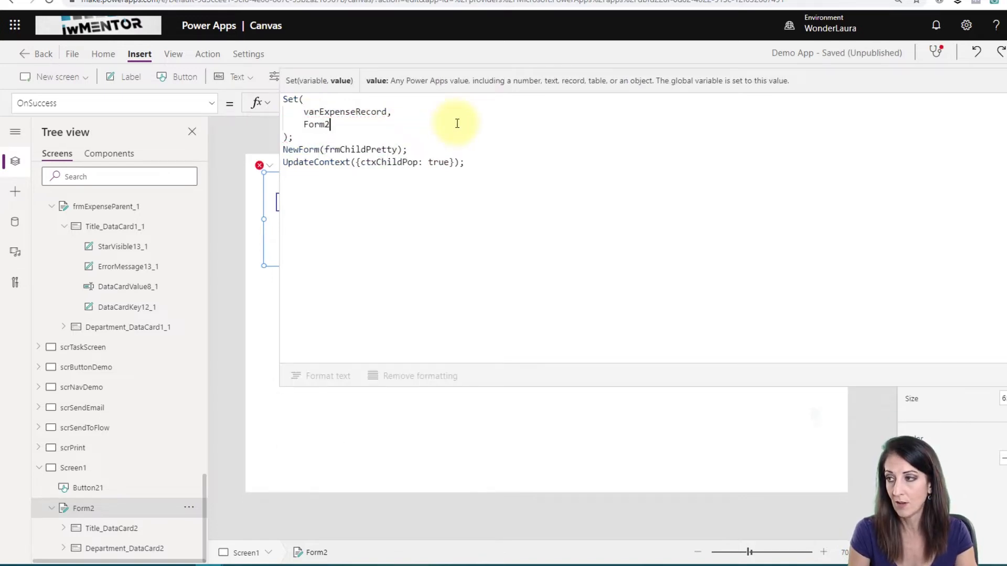
{"action": "type", "text": ".l"}
{"action": "key", "text": "Tab"}
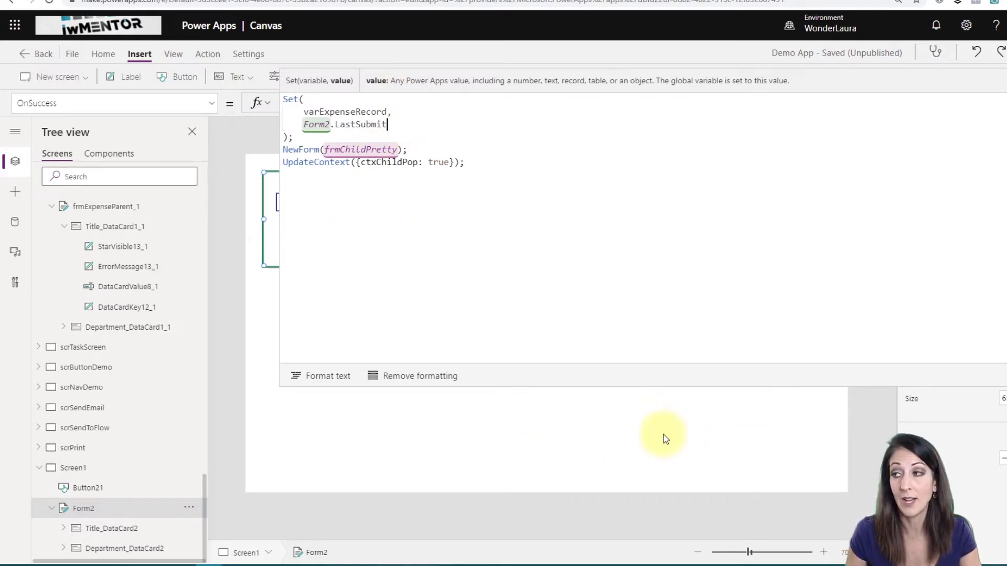
{"action": "left_click", "coordinate": [283, 150]}
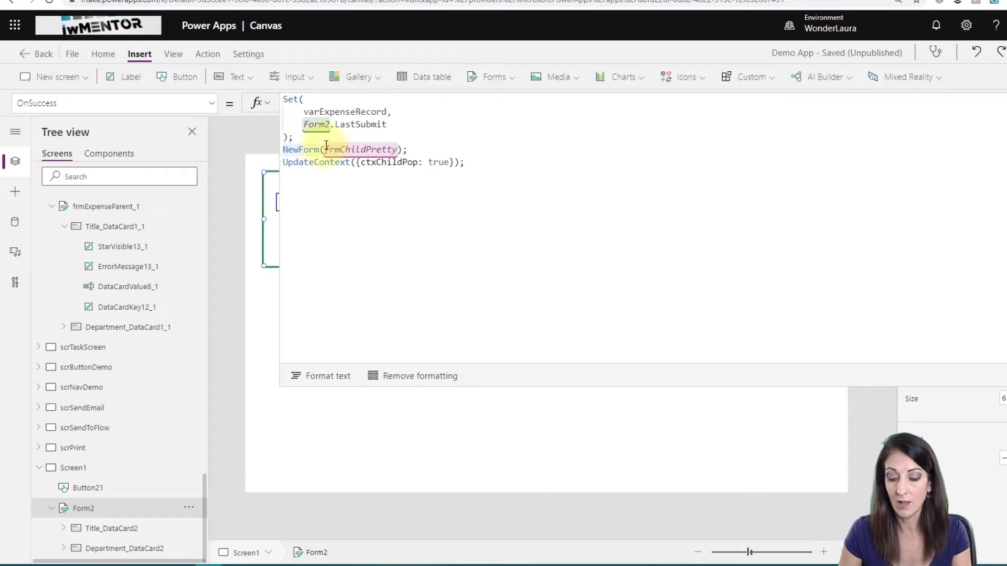
{"action": "type", "text": "//"}
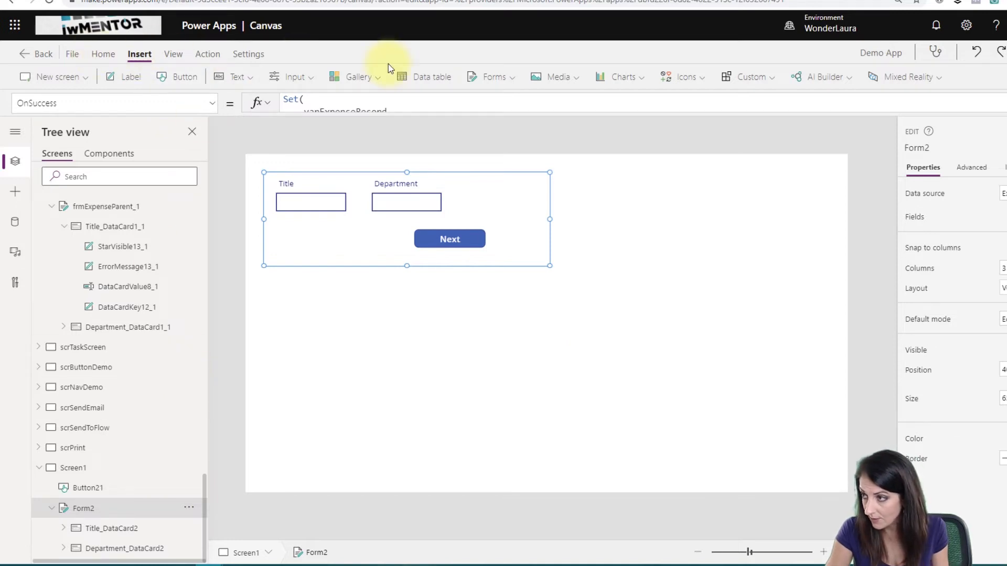
- Insert a data table connected to the Expense Items list and place it beside the parent form at X 566, Y 28
{"action": "left_click", "coordinate": [422, 77]}
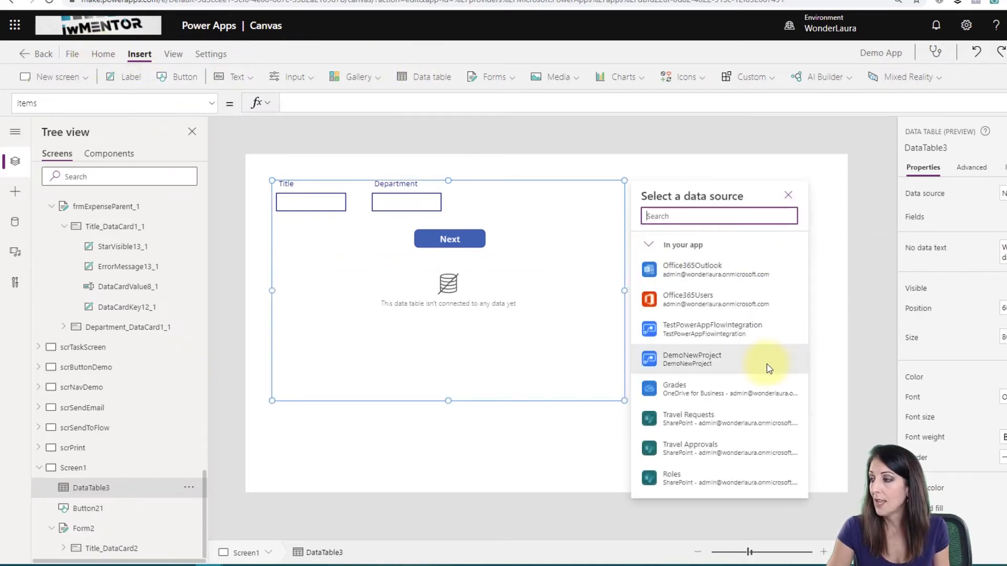
{"action": "scroll", "coordinate": [760, 378], "scroll_direction": "down", "scroll_amount": 5}
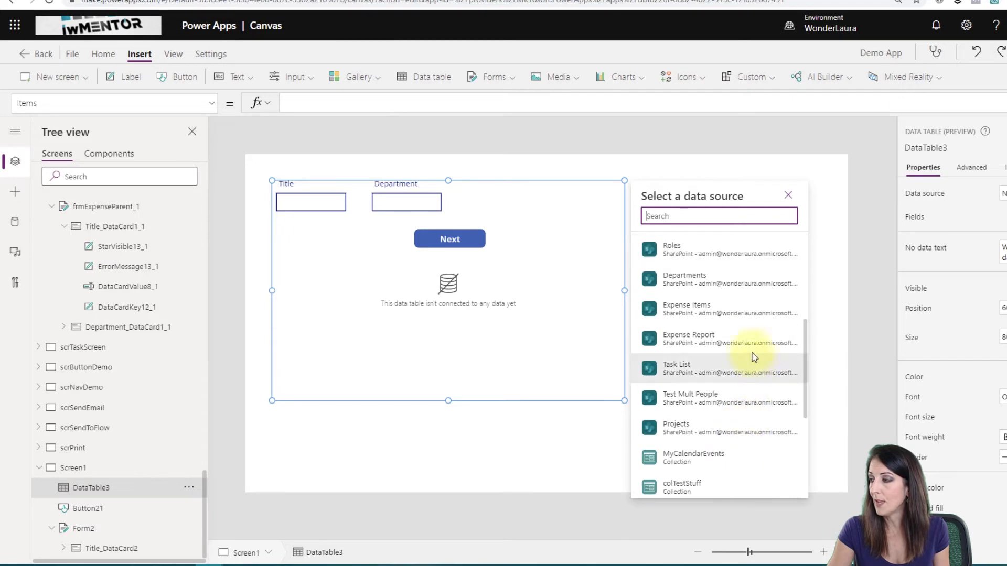
{"action": "left_click", "coordinate": [729, 312]}
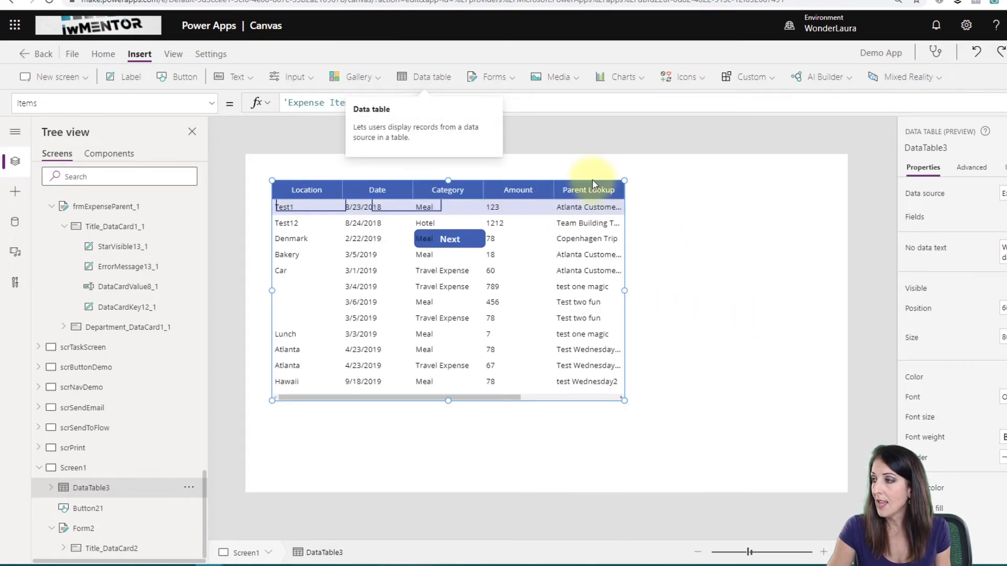
{"action": "left_click_drag", "start_coordinate": [609, 178], "coordinate": [836, 165]}
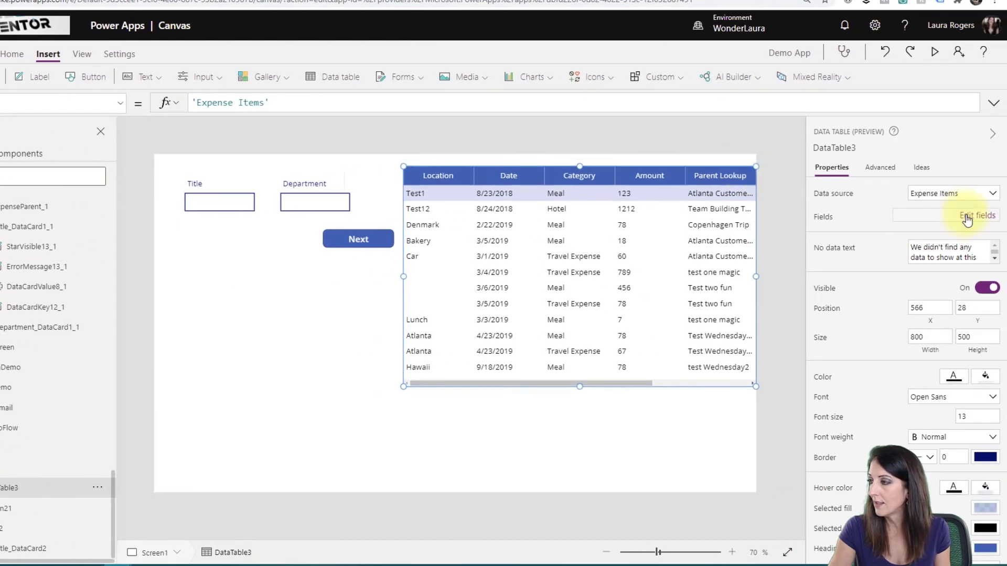
- Remove Location, Parent Lookup, ParentID and Detailed Description from the data table's fields and reduce its height to about 384
{"action": "left_click", "coordinate": [967, 219]}
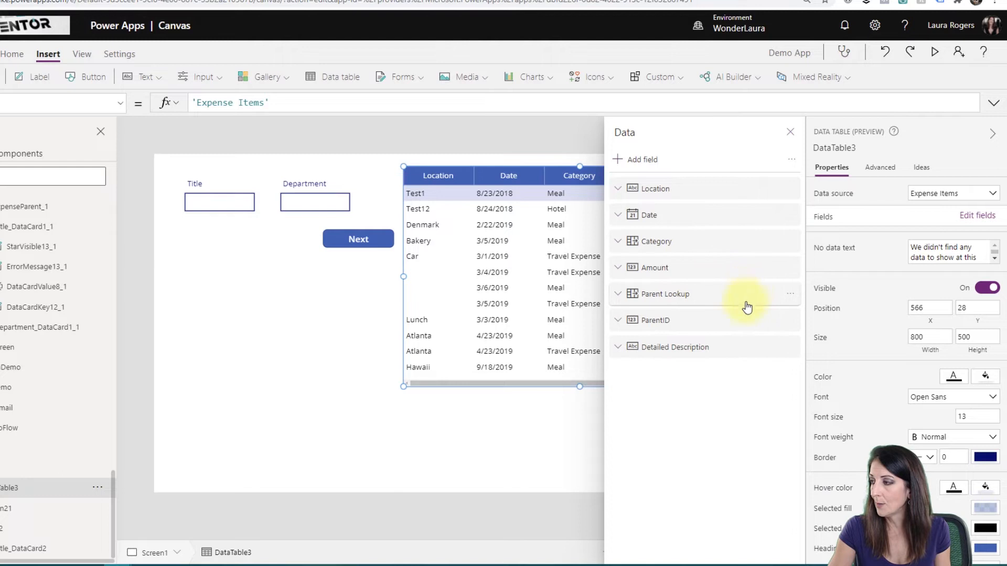
{"action": "left_click", "coordinate": [791, 295]}
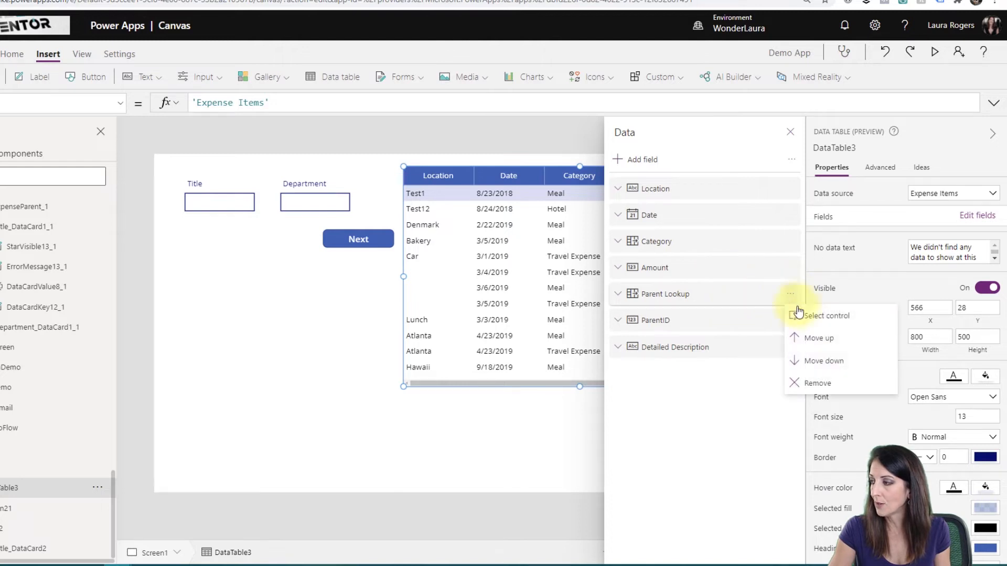
{"action": "left_click", "coordinate": [814, 387]}
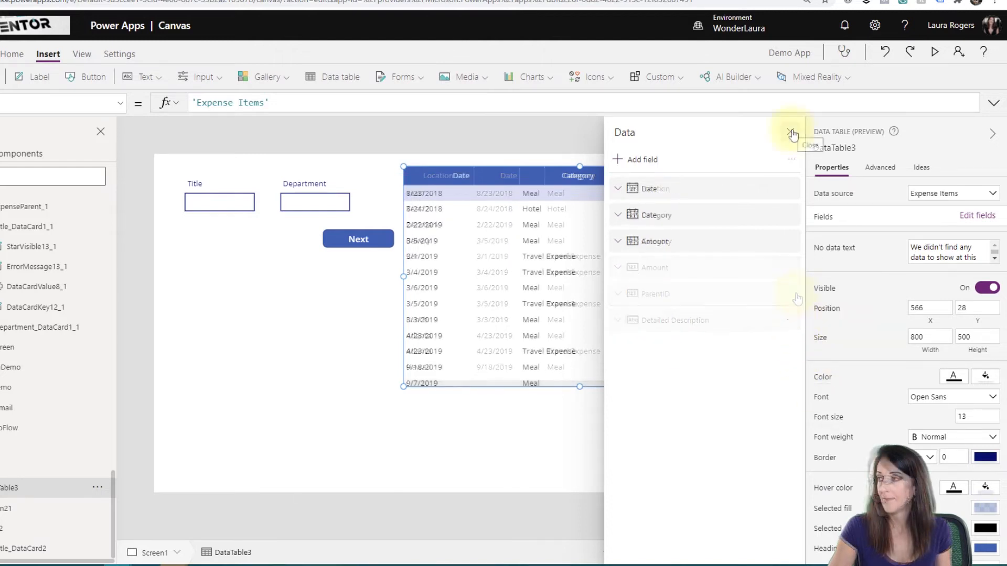
{"action": "left_click", "coordinate": [790, 132]}
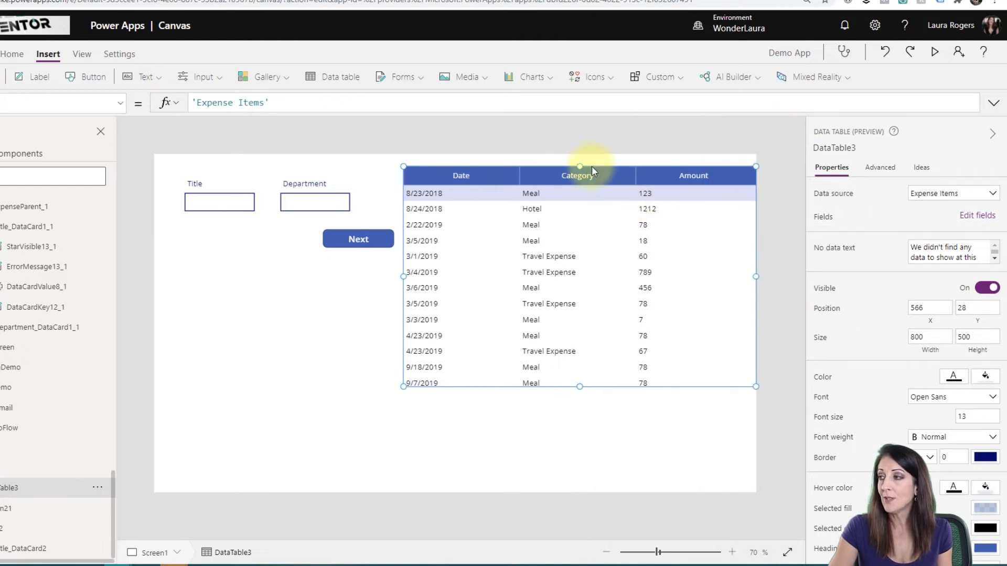
{"action": "left_click_drag", "start_coordinate": [579, 374], "coordinate": [577, 336]}
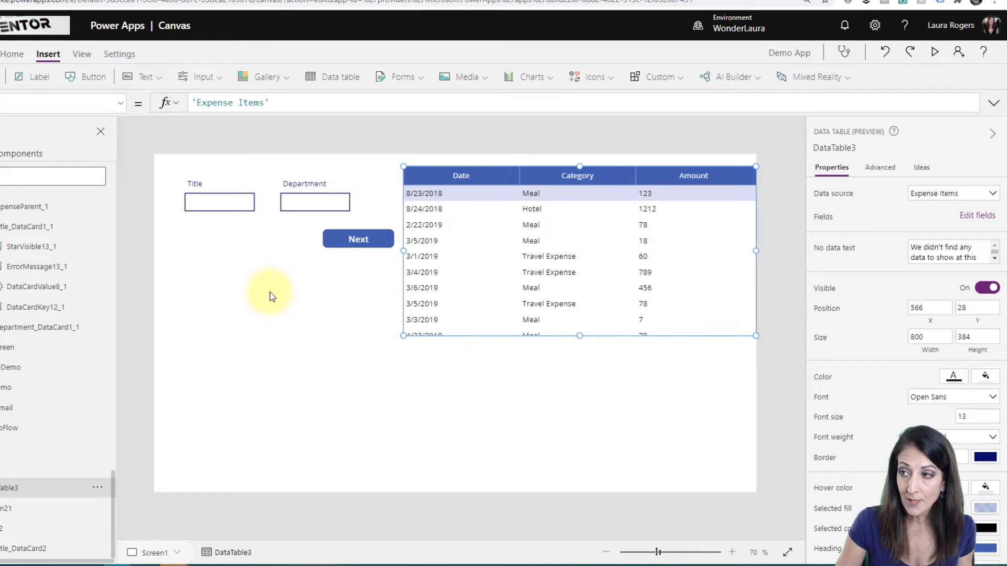
- Insert an edit form for the Expense Items list below the data table at about X 566, Y 439, sized 800 by 328
{"action": "left_click", "coordinate": [409, 77]}
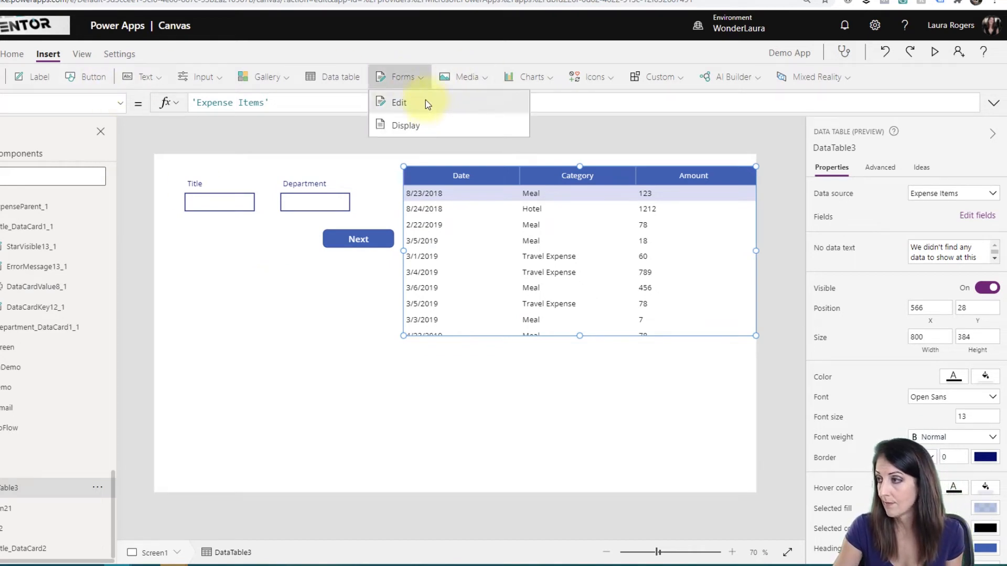
{"action": "left_click", "coordinate": [425, 100]}
{"action": "left_click_drag", "start_coordinate": [355, 206], "coordinate": [569, 326]}
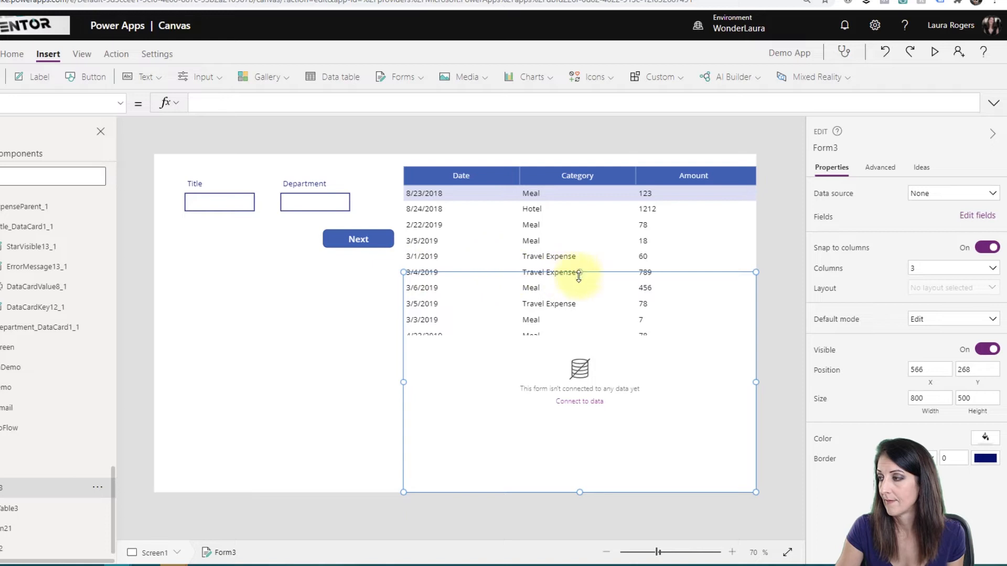
{"action": "left_click_drag", "start_coordinate": [578, 273], "coordinate": [579, 347]}
{"action": "left_click", "coordinate": [928, 195]}
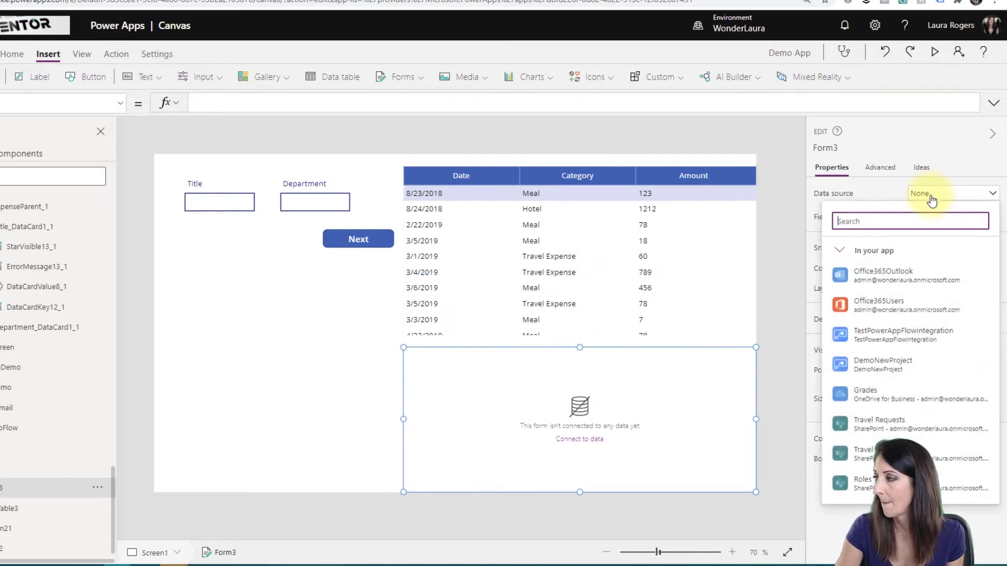
{"action": "scroll", "coordinate": [922, 444], "scroll_direction": "down", "scroll_amount": 2}
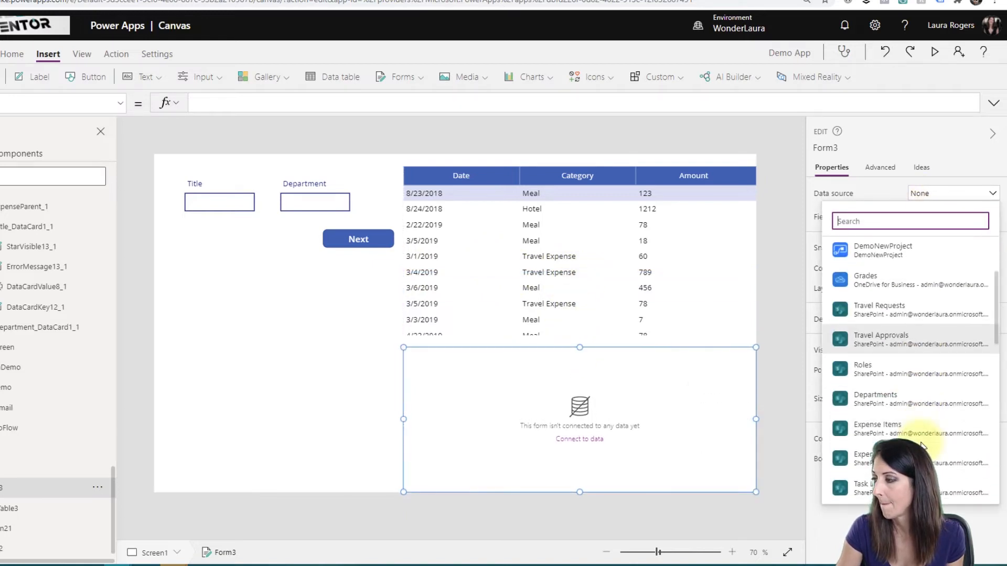
{"action": "scroll", "coordinate": [912, 420], "scroll_direction": "down", "scroll_amount": 1}
{"action": "left_click", "coordinate": [912, 377]}
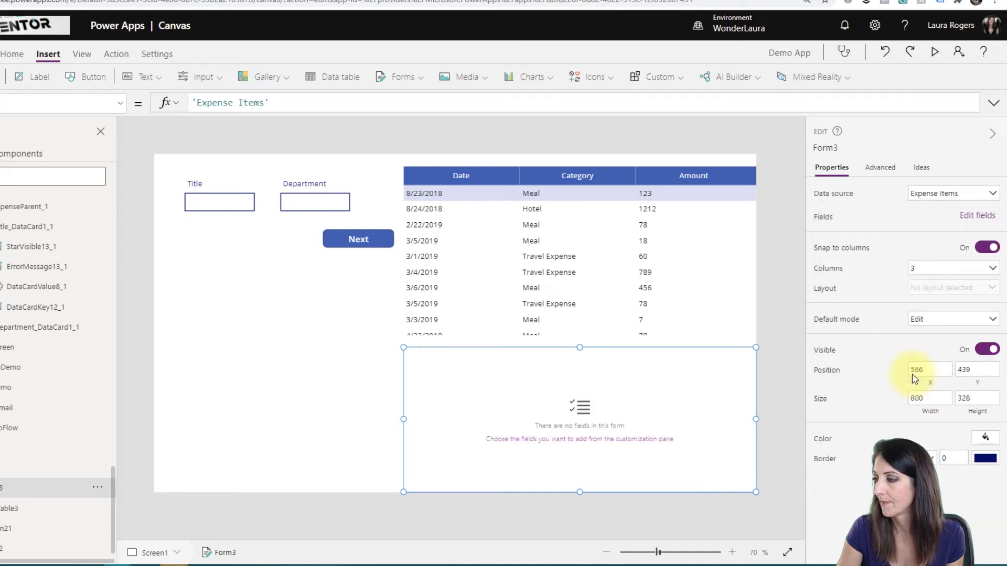
- Remove the Attachments, Detailed Description and Location cards from the Expense Items form
{"action": "left_click", "coordinate": [587, 450]}
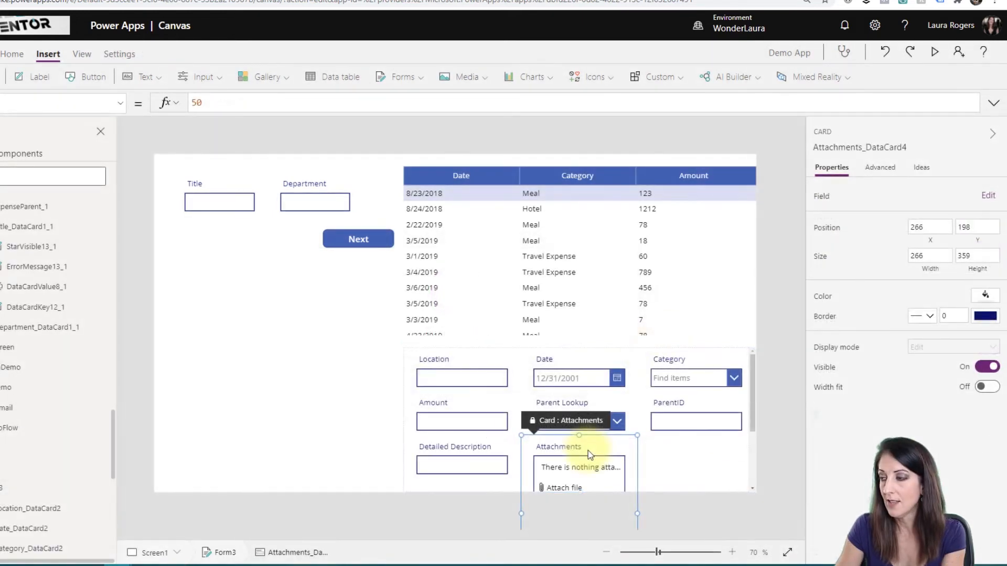
{"action": "key", "text": "Delete"}
{"action": "left_click", "coordinate": [474, 462]}
{"action": "key", "text": "Delete"}
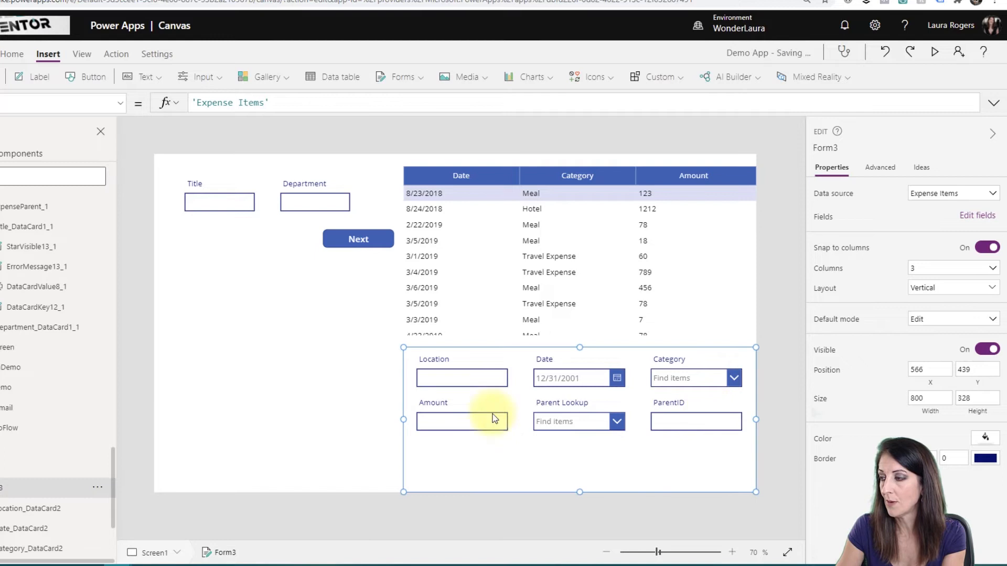
{"action": "left_click", "coordinate": [470, 376]}
{"action": "key", "text": "Delete"}
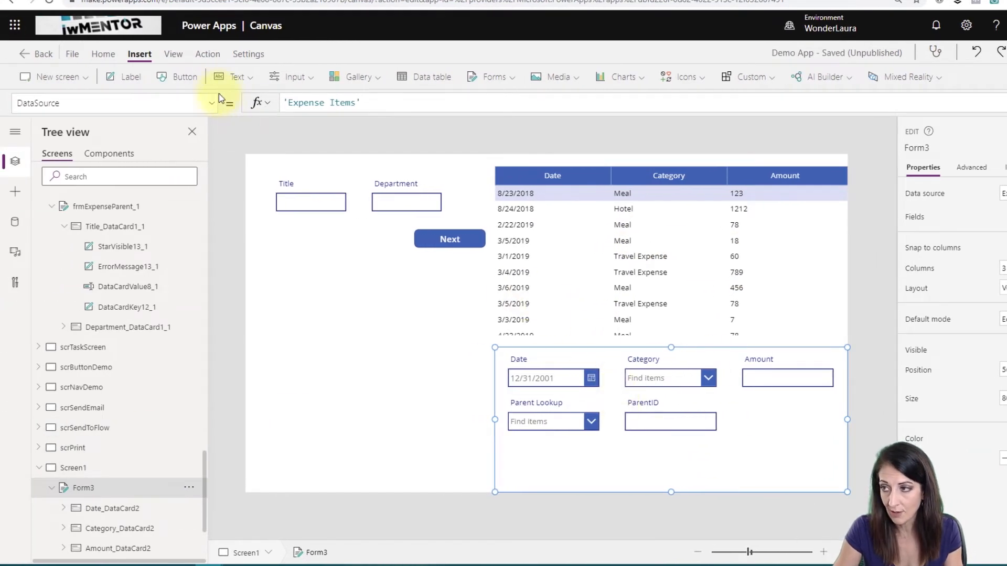
- Set the Visible property of the Expense Items form (Form3) to ctxChildPop
{"action": "left_click", "coordinate": [212, 103]}
{"action": "scroll", "coordinate": [155, 285], "scroll_direction": "down", "scroll_amount": 5}
{"action": "left_click", "coordinate": [155, 283]}
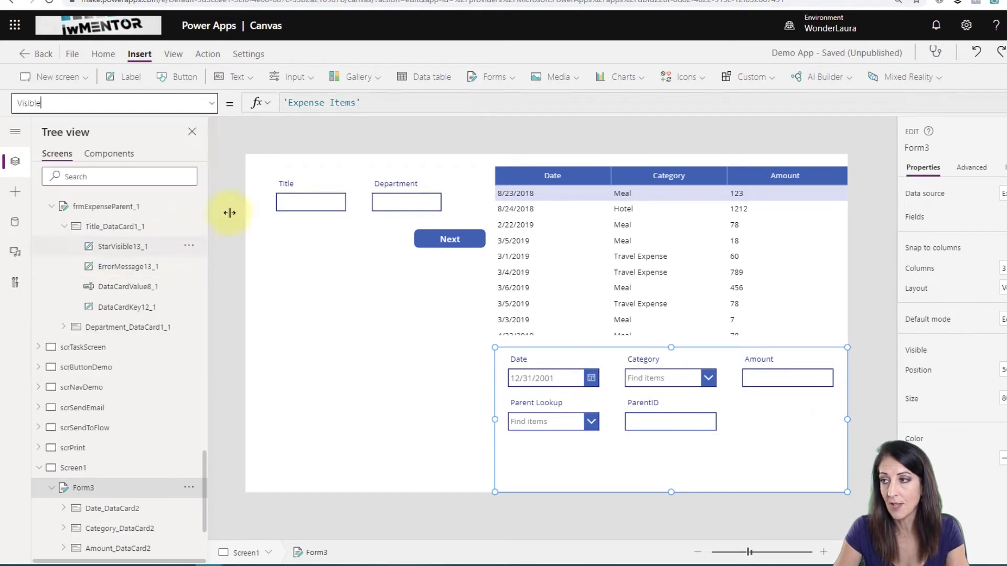
{"action": "left_click_drag", "start_coordinate": [320, 105], "coordinate": [260, 105]}
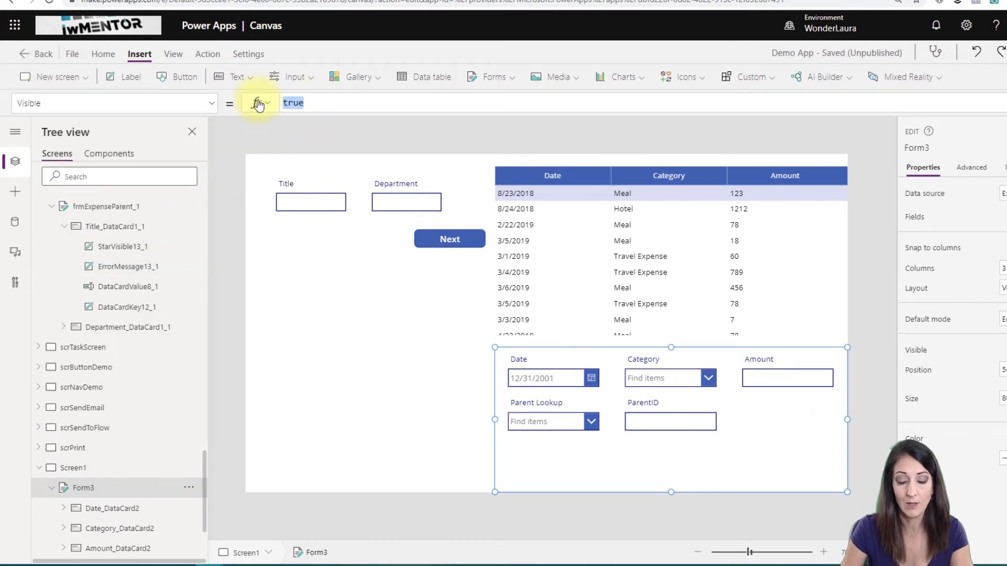
{"action": "type", "text": "ctx"}
{"action": "left_click", "coordinate": [351, 127]}
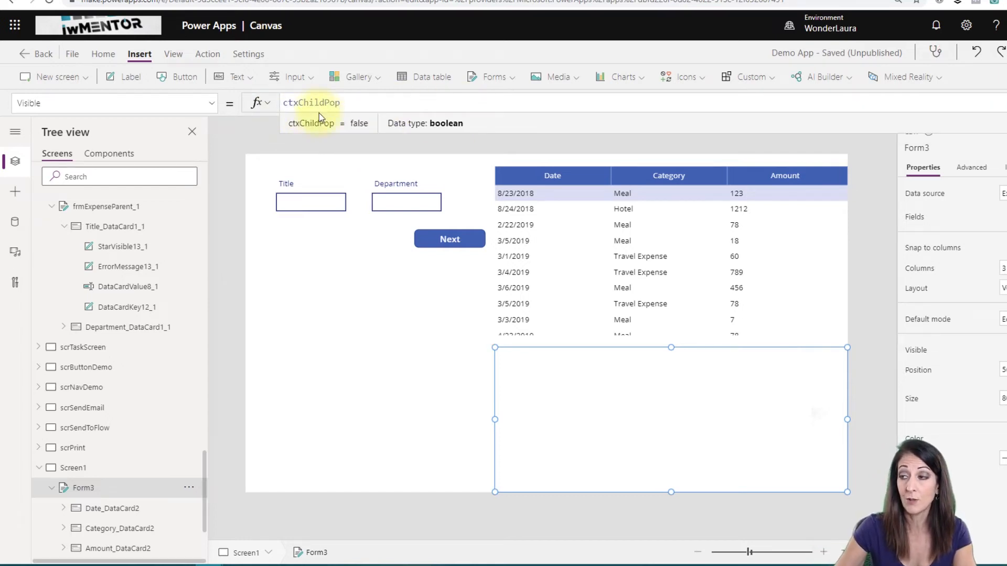
- Set the Visible property of the Expense Items data table (DataTable3) to ctxChildPop
{"action": "scroll", "coordinate": [165, 387], "scroll_direction": "down", "scroll_amount": 3}
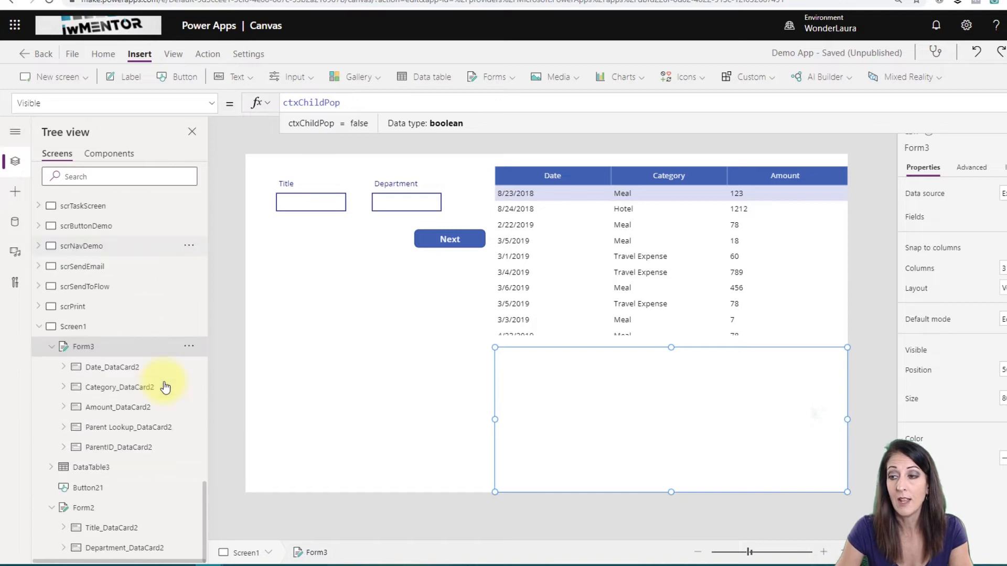
{"action": "left_click", "coordinate": [99, 467]}
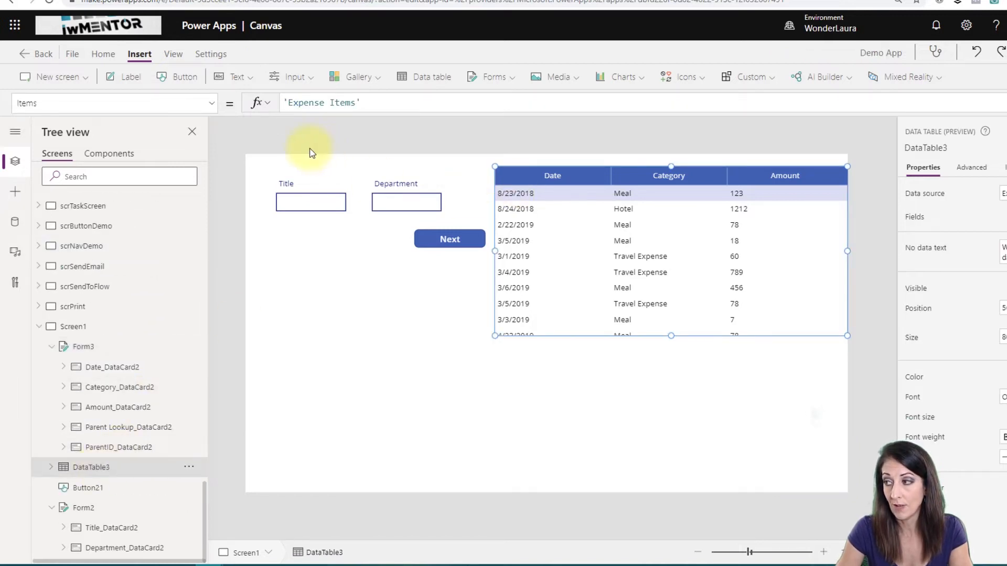
{"action": "left_click", "coordinate": [215, 112]}
{"action": "scroll", "coordinate": [176, 275], "scroll_direction": "down", "scroll_amount": 2}
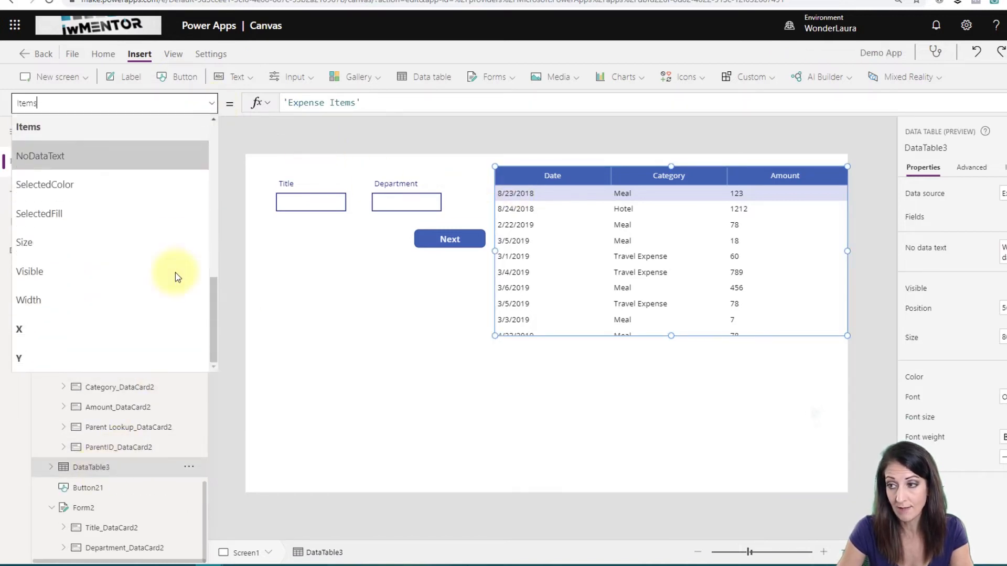
{"action": "left_click", "coordinate": [81, 268]}
{"action": "left_click_drag", "start_coordinate": [348, 105], "coordinate": [254, 105]}
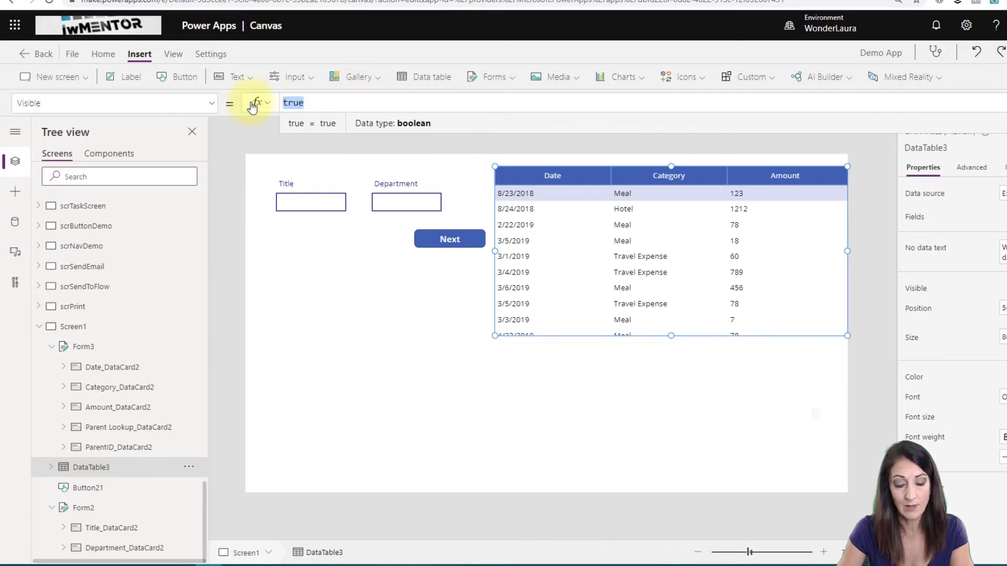
{"action": "type", "text": "ct"}
{"action": "left_click", "coordinate": [332, 124]}
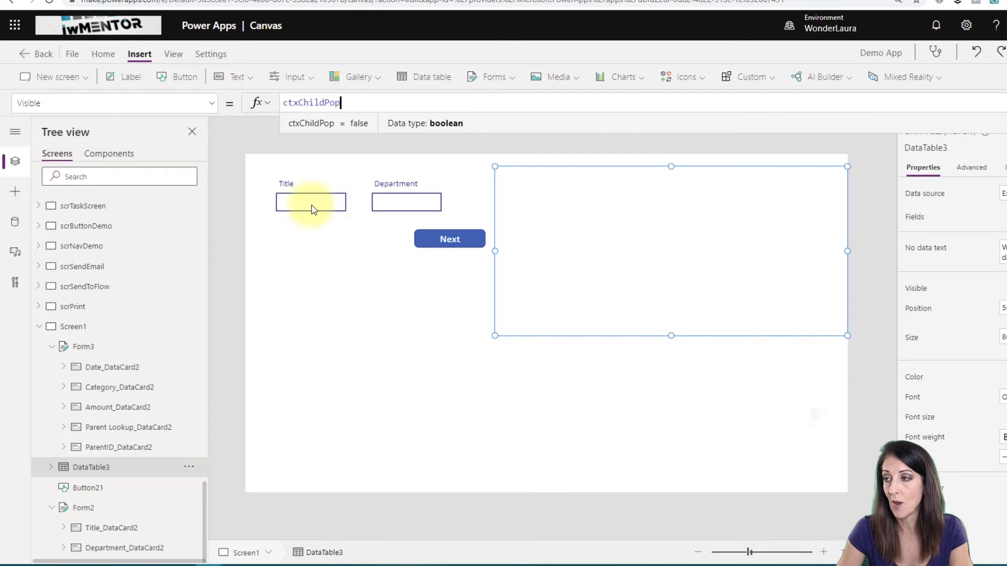
- In the parent form's OnSuccess formula, uncomment the NewForm line and make it target Form3 instead of frmChildPretty
{"action": "left_click", "coordinate": [370, 243]}
{"action": "left_click", "coordinate": [472, 244]}
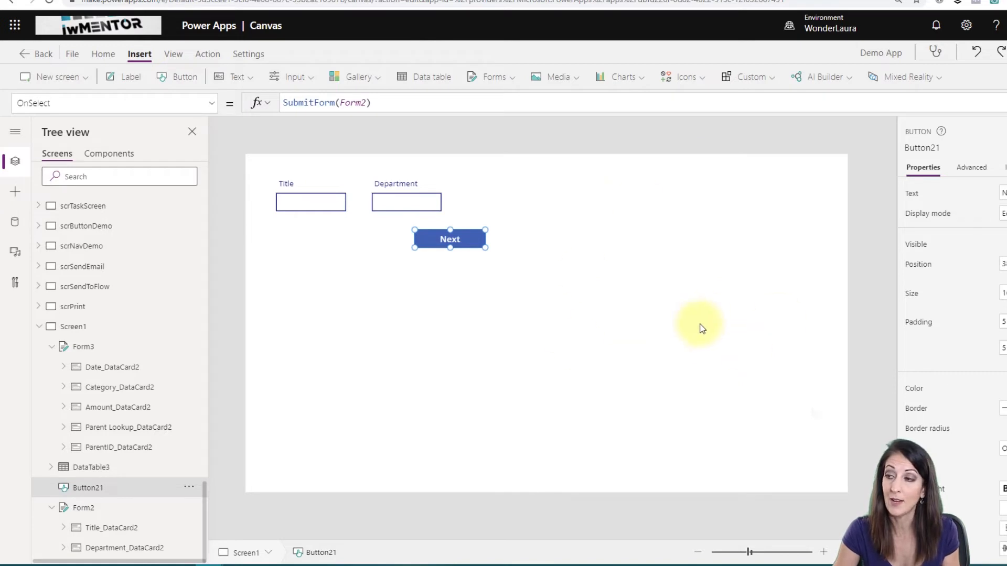
{"action": "left_click", "coordinate": [360, 243]}
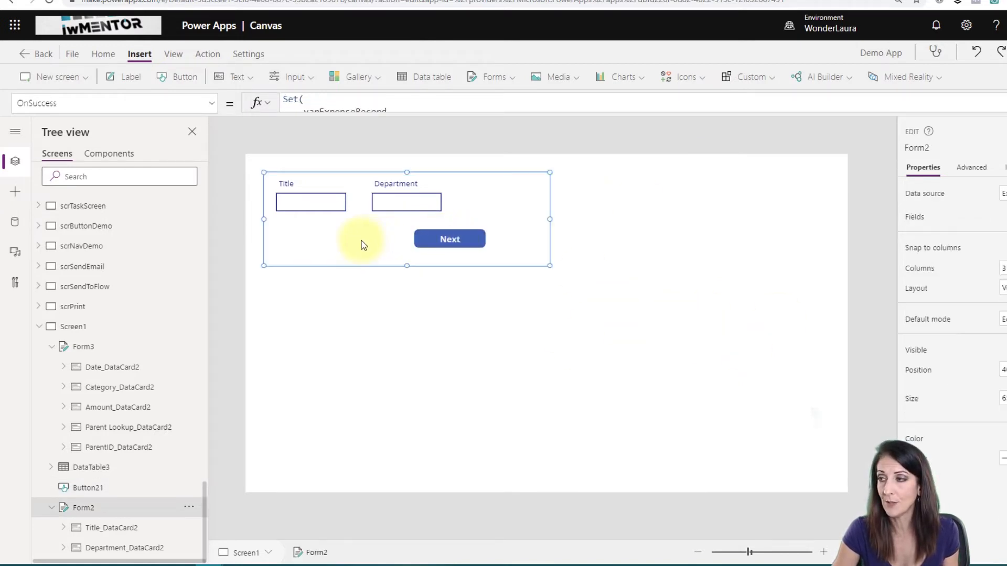
{"action": "left_click", "coordinate": [295, 100]}
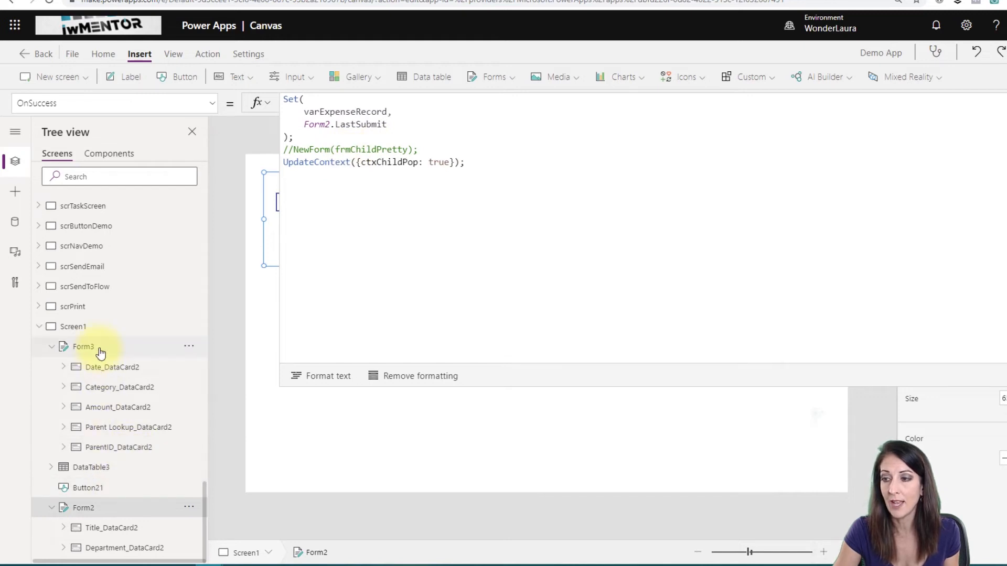
{"action": "triple_click", "coordinate": [295, 149]}
{"action": "left_click", "coordinate": [298, 151]}
{"action": "key", "text": "BackSpace"}
{"action": "key", "text": "BackSpace"}
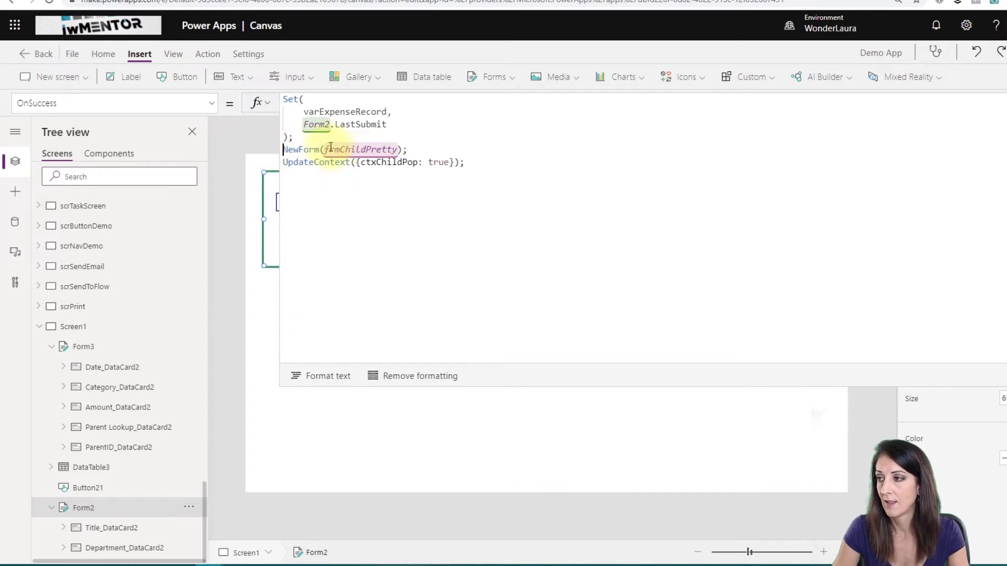
{"action": "left_click_drag", "start_coordinate": [325, 149], "coordinate": [398, 150]}
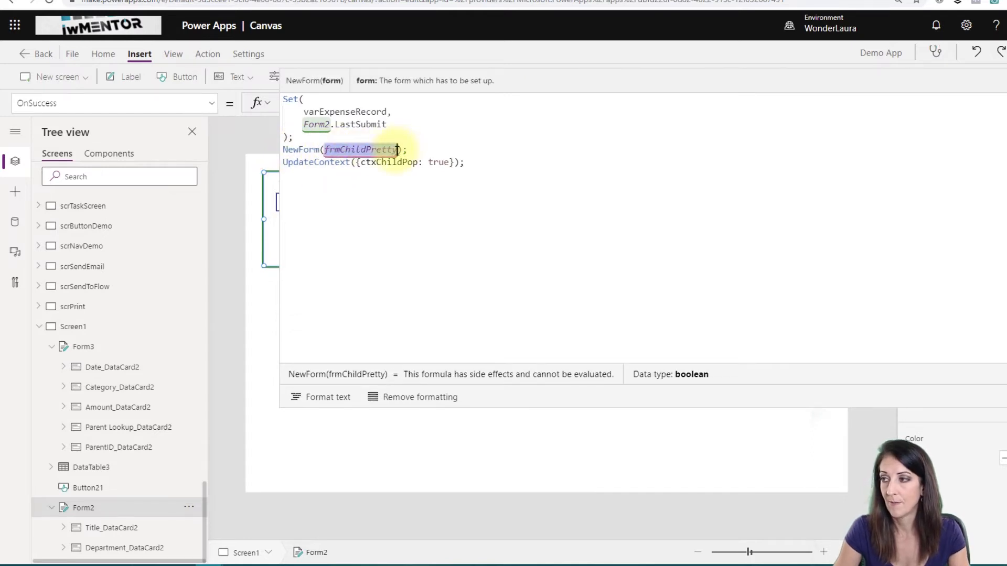
{"action": "type", "text": "form3"}
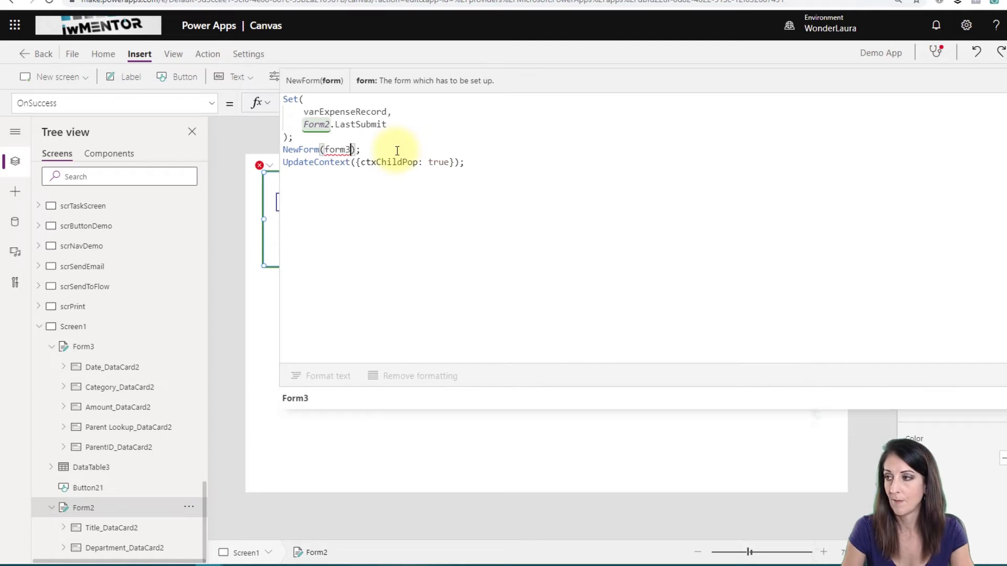
{"action": "left_click", "coordinate": [379, 400]}
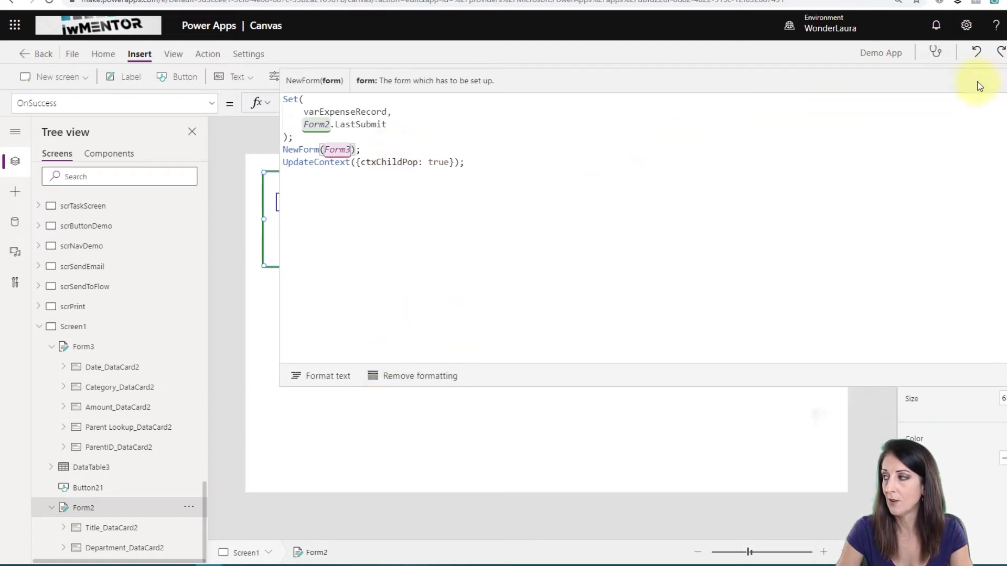
{"action": "left_click", "coordinate": [479, 193]}
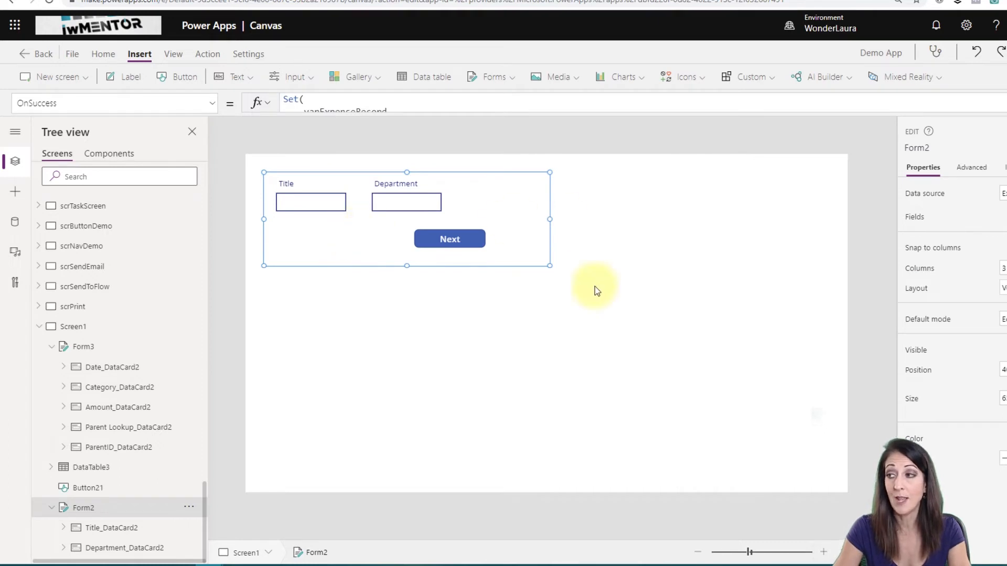
- Add a button in the canvas's upper-left corner, above the parent form, and set its OnSelect to NewForm(Form2)
{"action": "key", "text": "F5"}
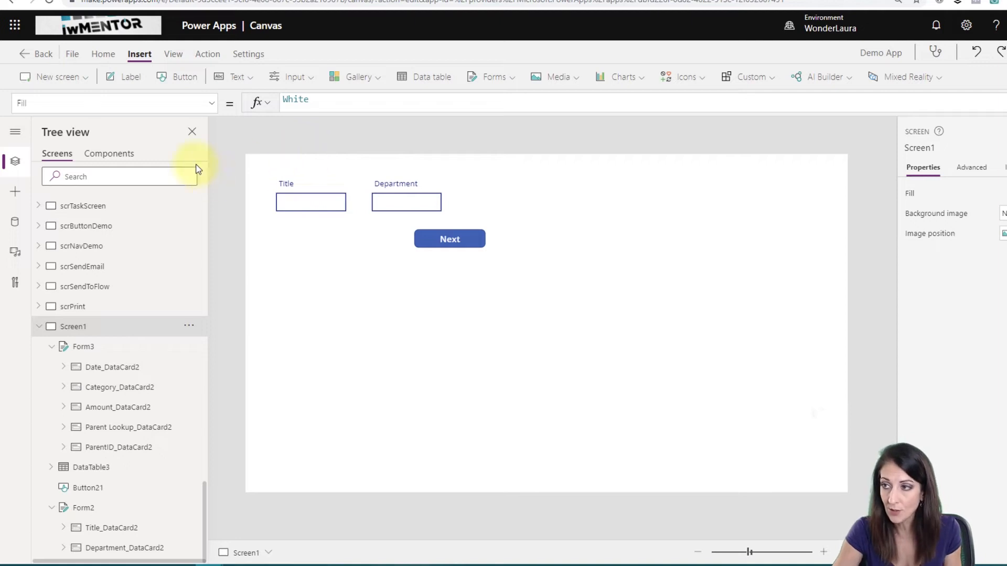
{"action": "left_click", "coordinate": [180, 78]}
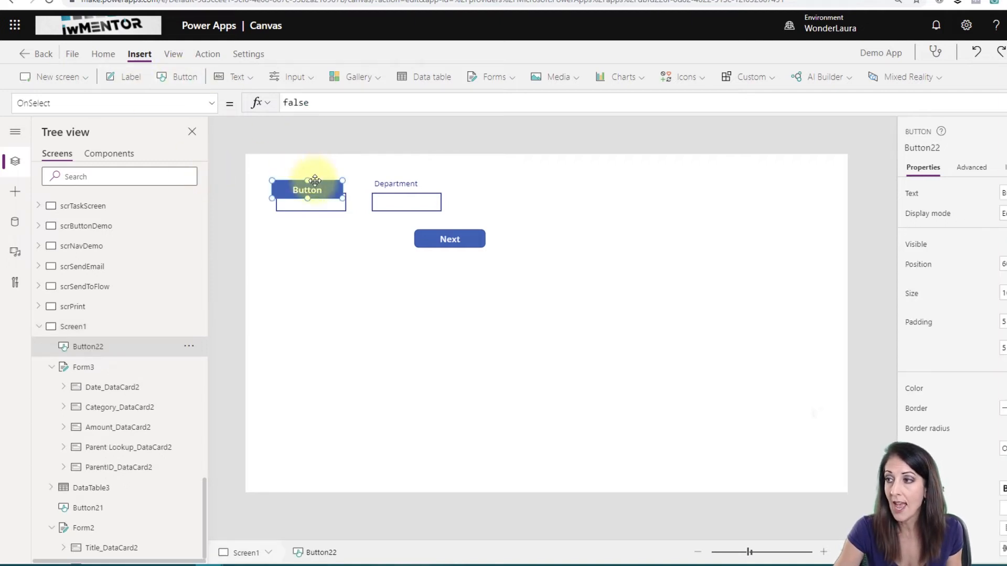
{"action": "left_click_drag", "start_coordinate": [314, 181], "coordinate": [263, 119]}
{"action": "left_click_drag", "start_coordinate": [335, 105], "coordinate": [278, 106]}
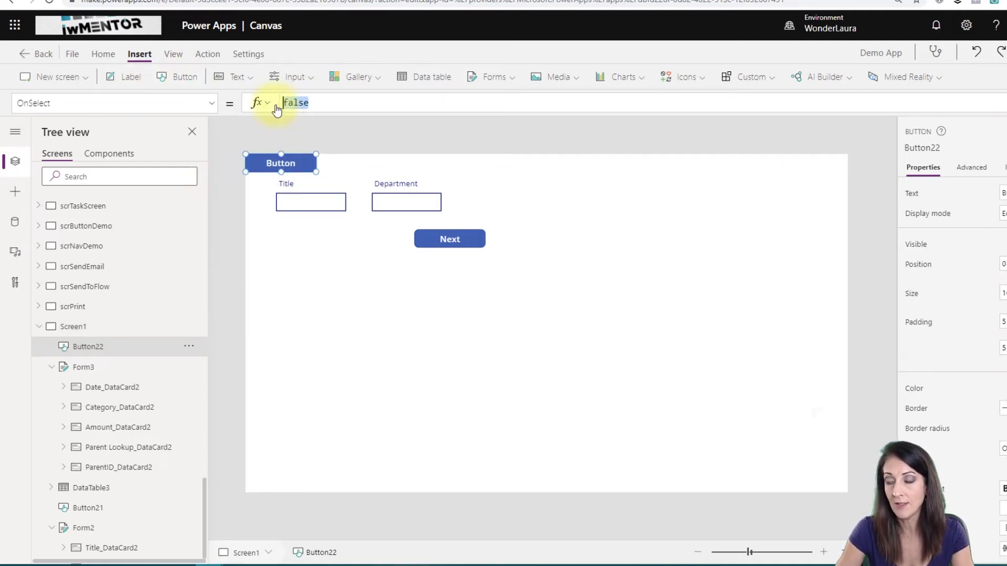
{"action": "type", "text": "newform("}
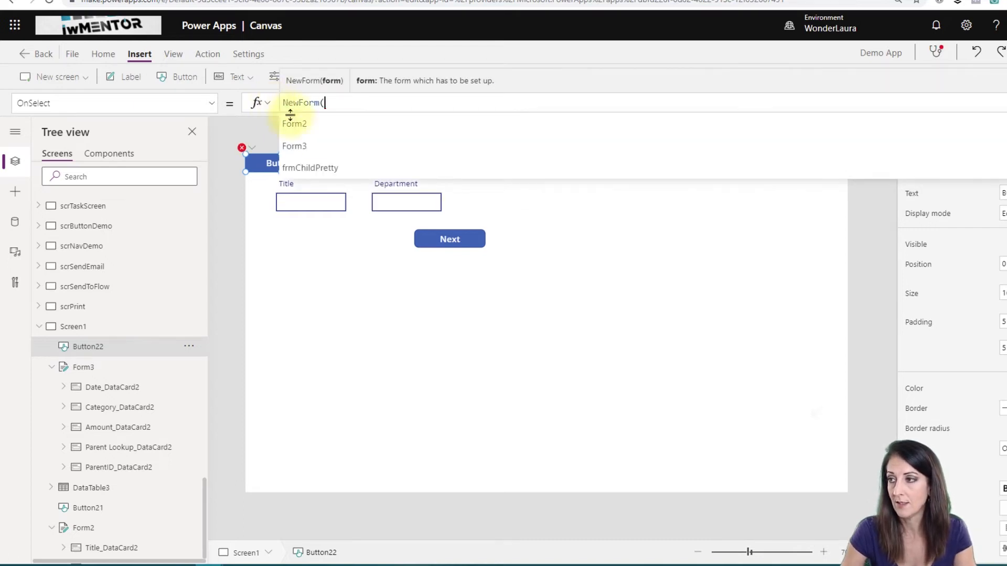
{"action": "left_click", "coordinate": [330, 128]}
{"action": "type", "text": ")"}
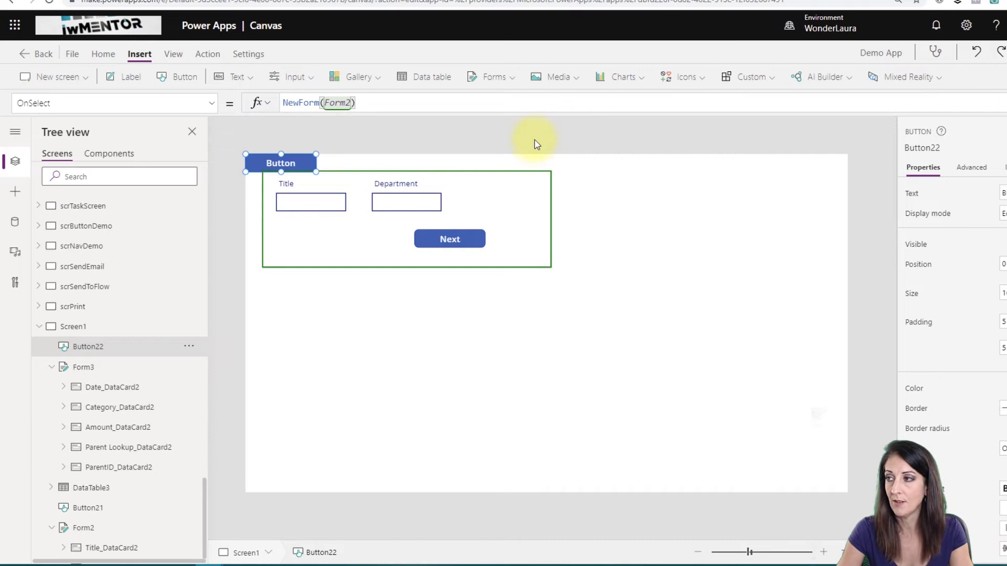
- Preview the app, start a new parent record with the added button, and submit it with title test 347 and department IT
{"action": "key", "text": "F5"}
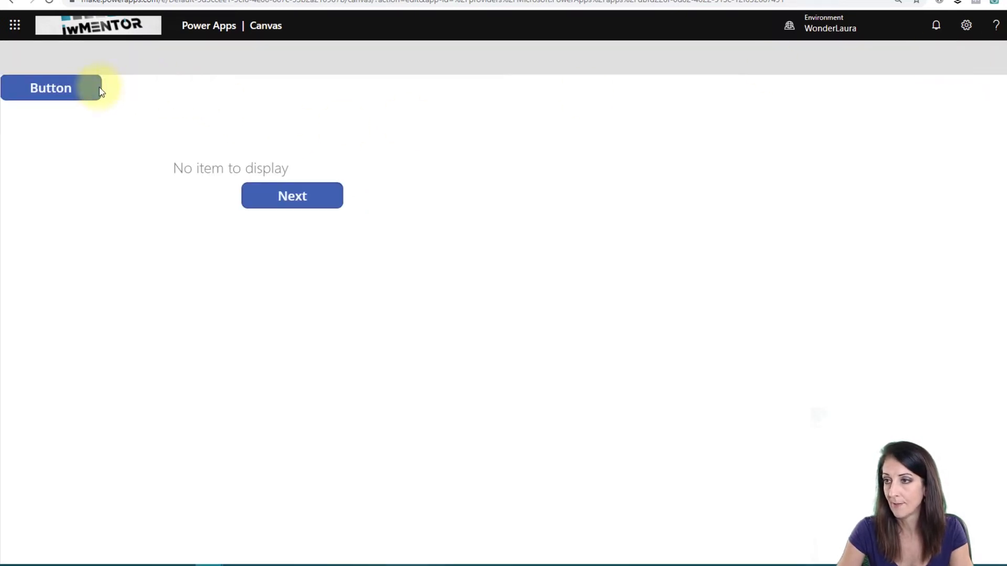
{"action": "left_click", "coordinate": [83, 93]}
{"action": "left_click", "coordinate": [95, 142]}
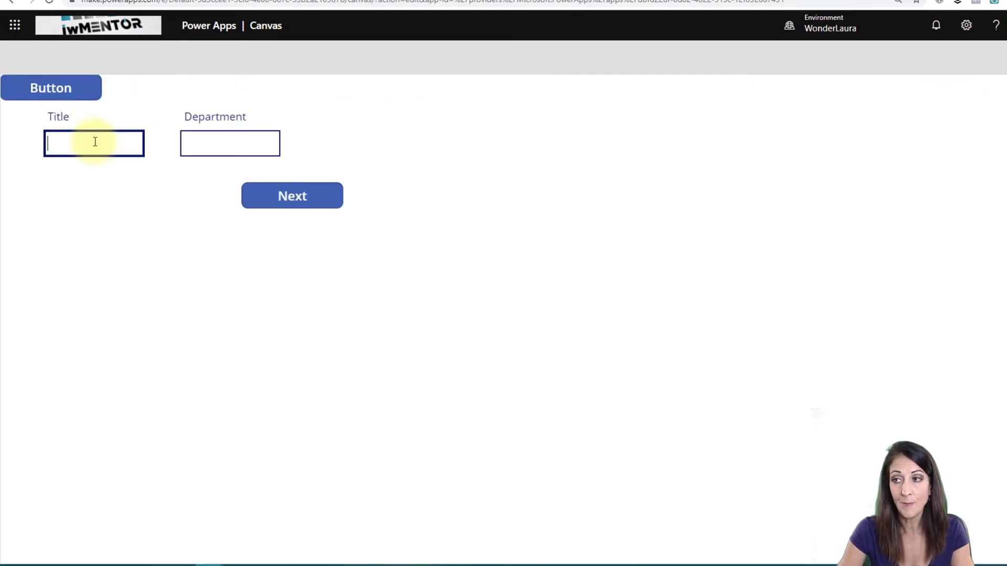
{"action": "left_click", "coordinate": [306, 193]}
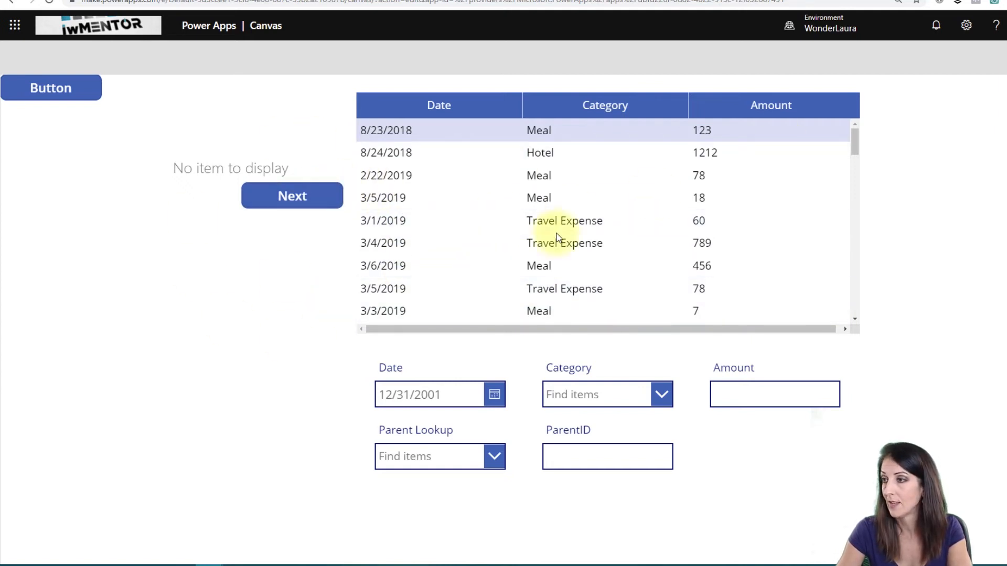
{"action": "key", "text": "Escape"}
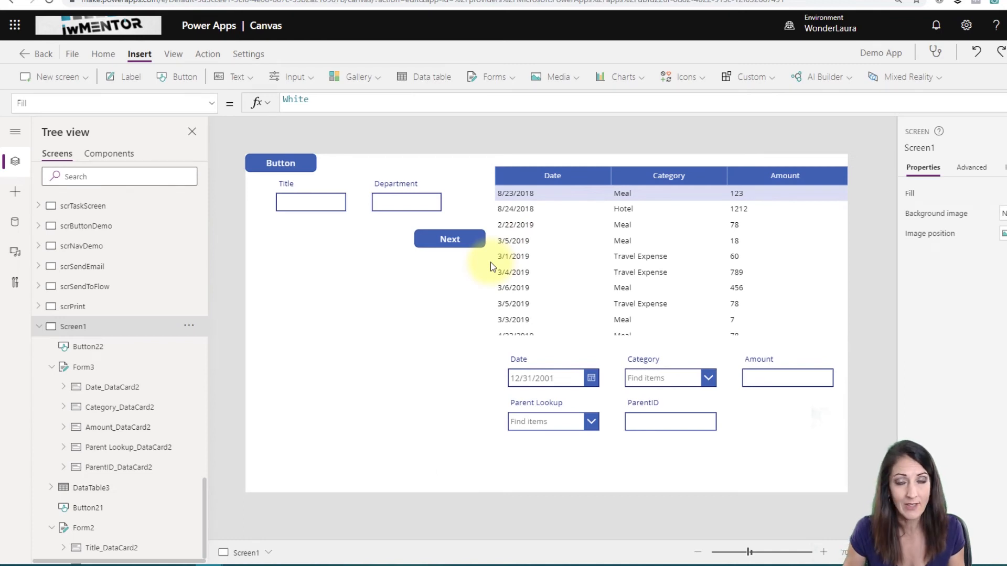
- Move the parent form to the canvas's left edge and set its Item property to varExpenseRecord
{"action": "left_click", "coordinate": [374, 233]}
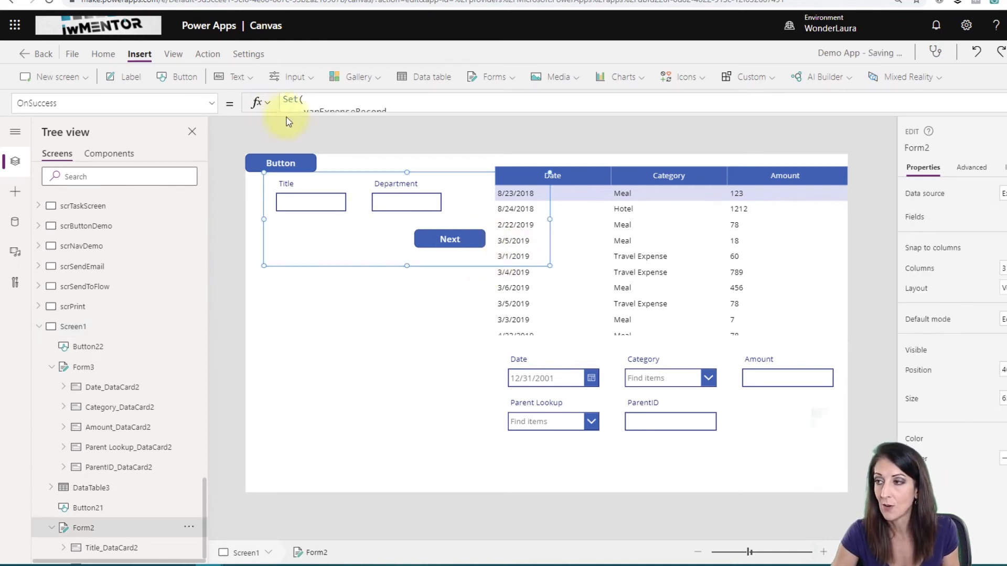
{"action": "left_click_drag", "start_coordinate": [357, 267], "coordinate": [310, 269]}
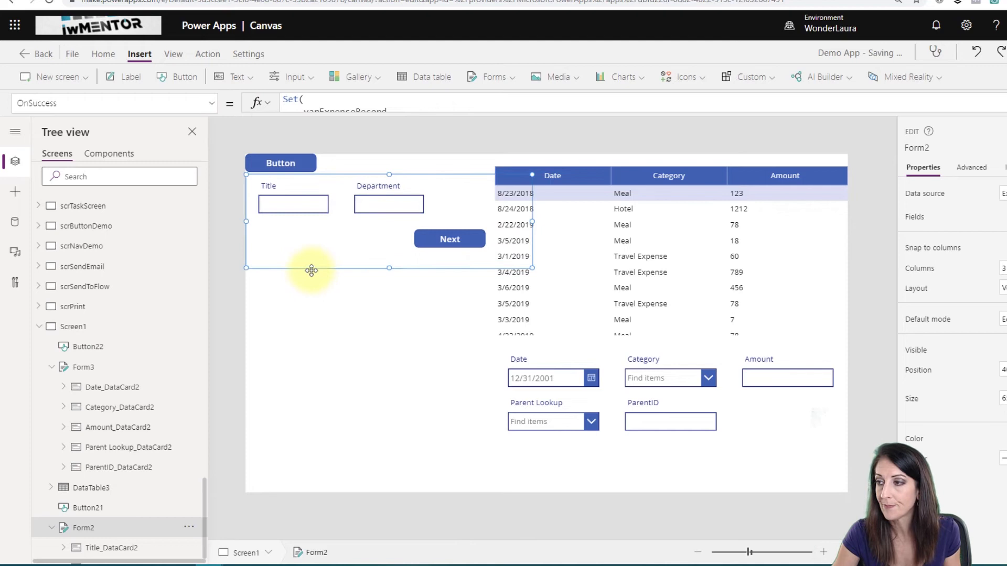
{"action": "left_click", "coordinate": [211, 107]}
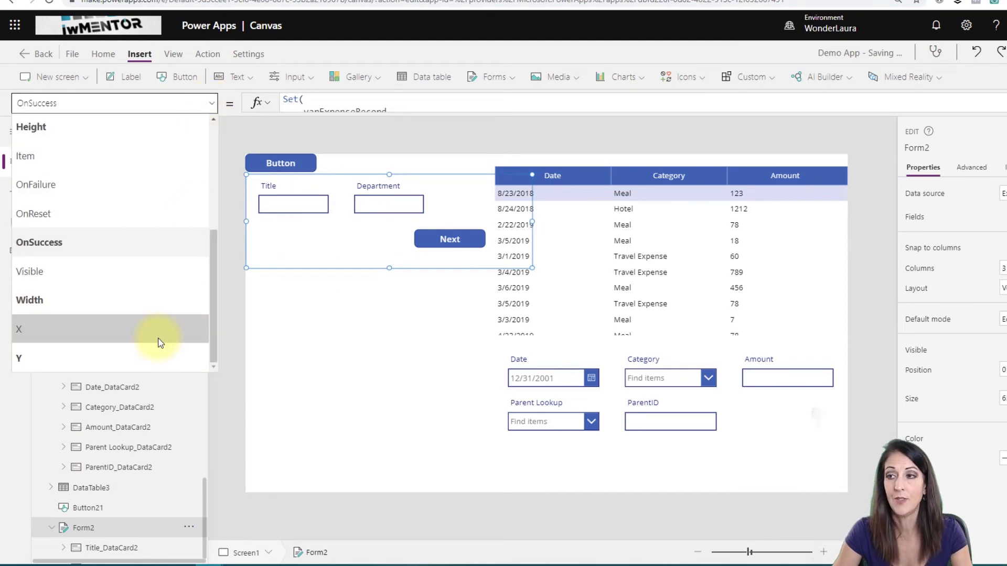
{"action": "left_click", "coordinate": [178, 155]}
{"action": "left_click", "coordinate": [342, 106]}
{"action": "type", "text": "varExpenseRecord"}
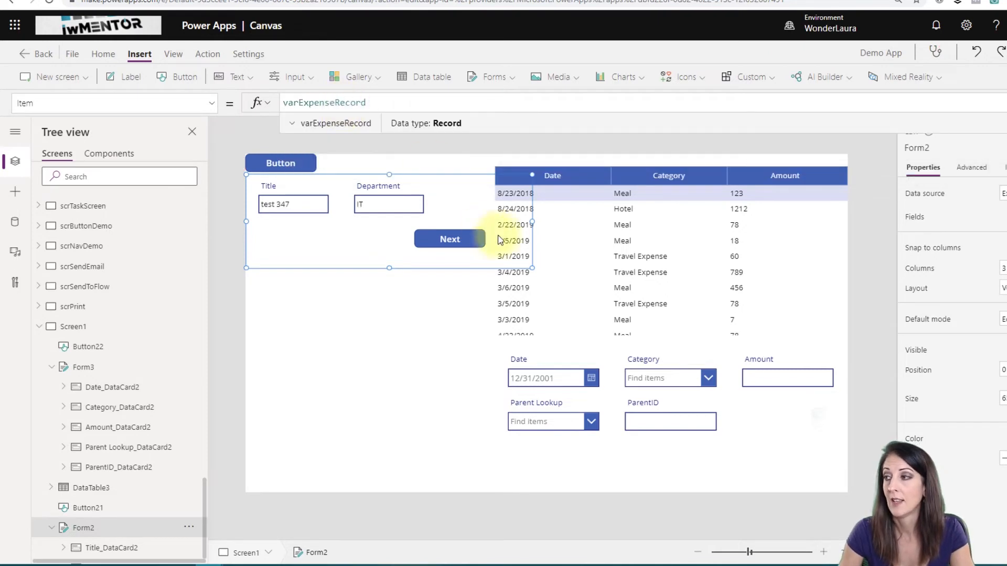
- In the child data table's Items property, wrap the 'Expense Items' source in a Filter function, ready for a condition
{"action": "left_click", "coordinate": [685, 298]}
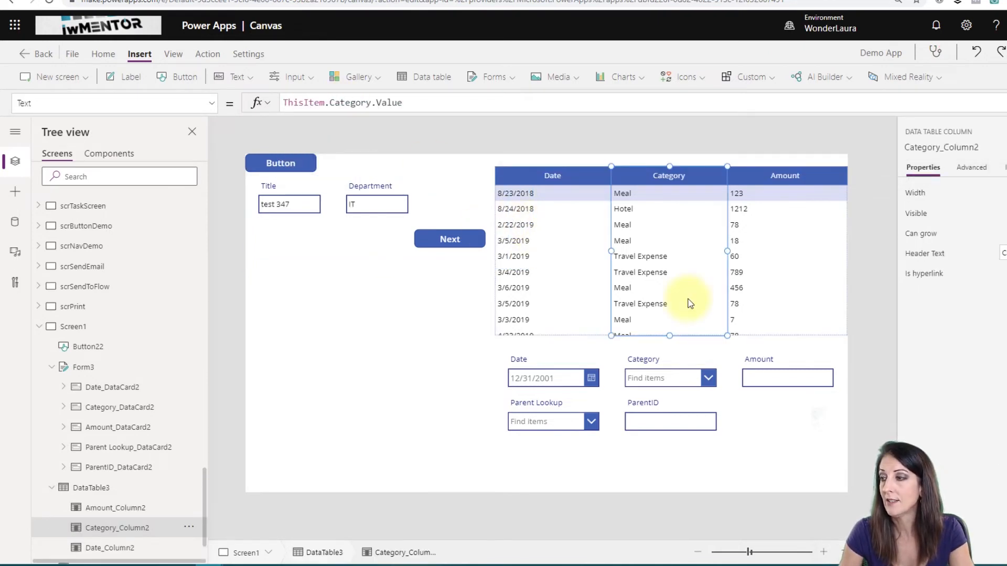
{"action": "left_click", "coordinate": [135, 494]}
{"action": "left_click", "coordinate": [214, 105]}
{"action": "scroll", "coordinate": [130, 255], "scroll_direction": "up", "scroll_amount": 5}
{"action": "scroll", "coordinate": [130, 255], "scroll_direction": "up", "scroll_amount": 3}
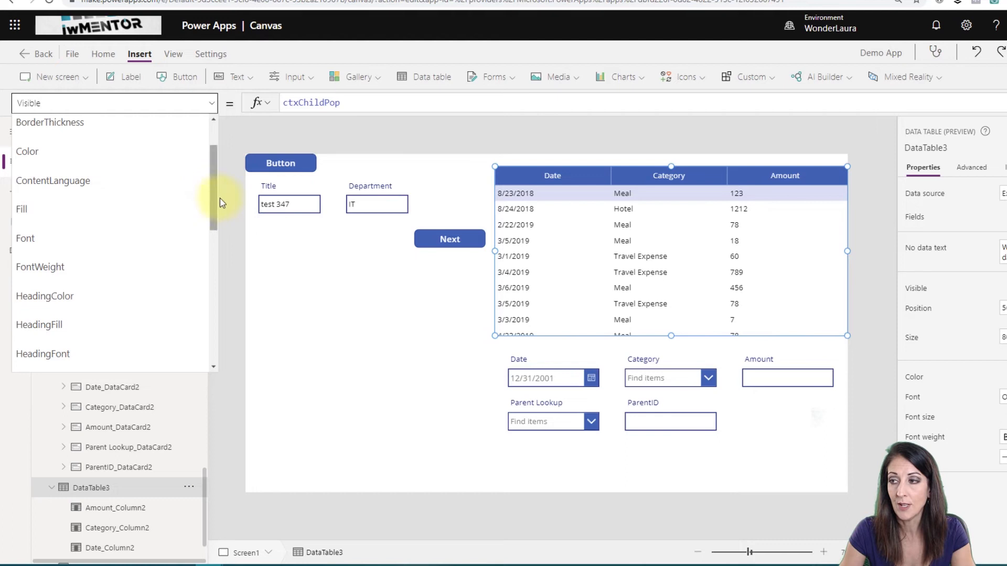
{"action": "left_click_drag", "start_coordinate": [209, 193], "coordinate": [211, 256]}
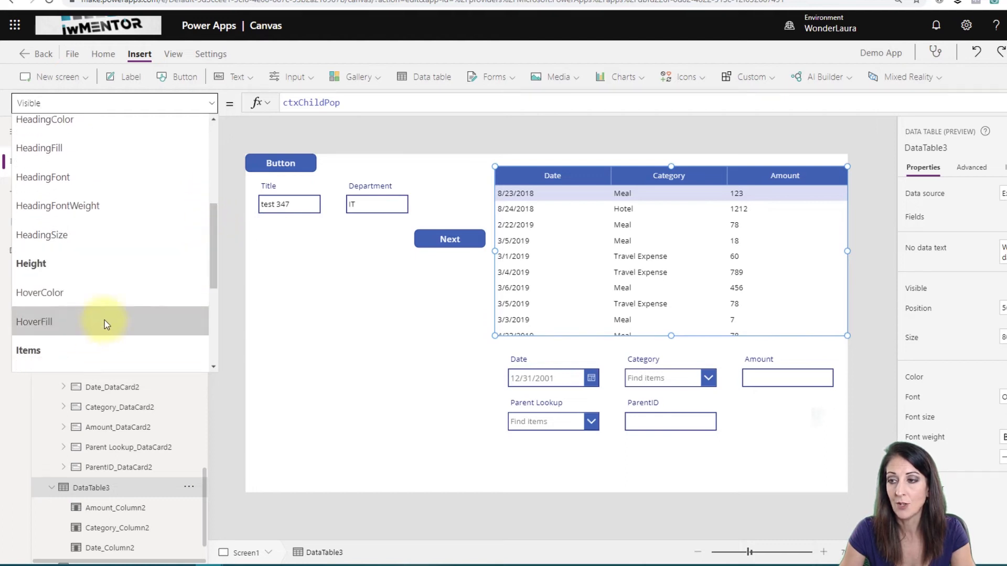
{"action": "left_click", "coordinate": [86, 350]}
{"action": "left_click", "coordinate": [372, 103]}
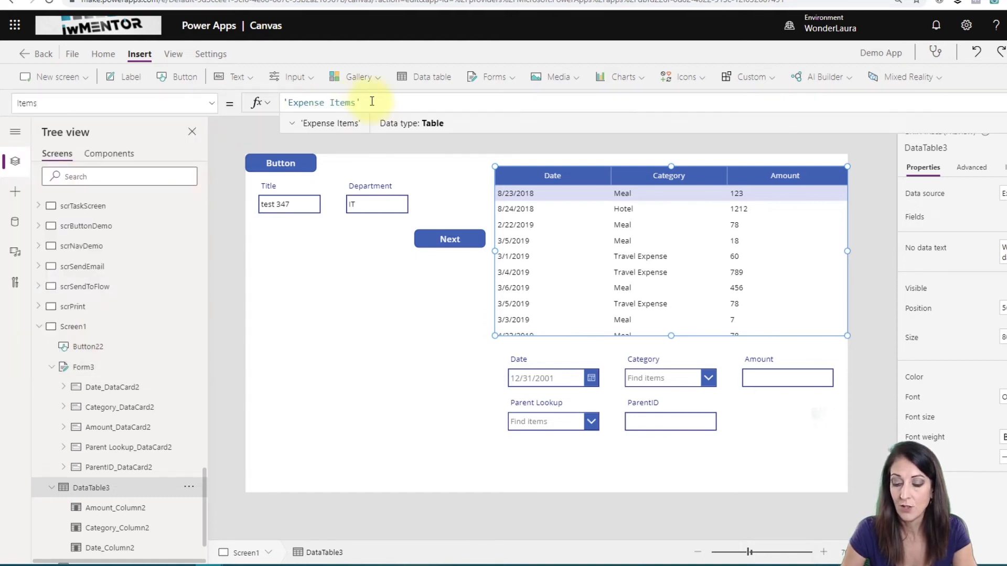
{"action": "type", "text": "fil"}
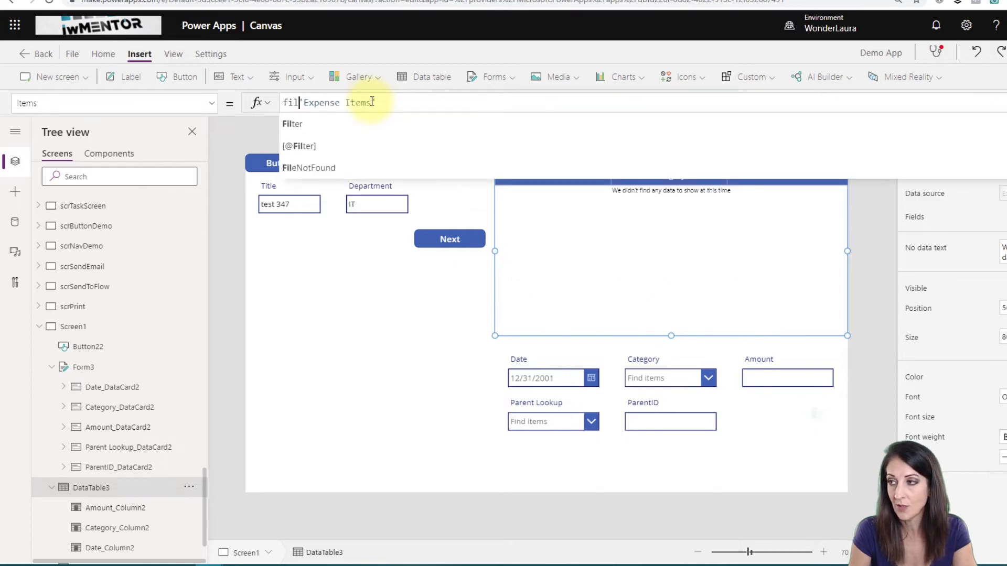
{"action": "key", "text": "Tab"}
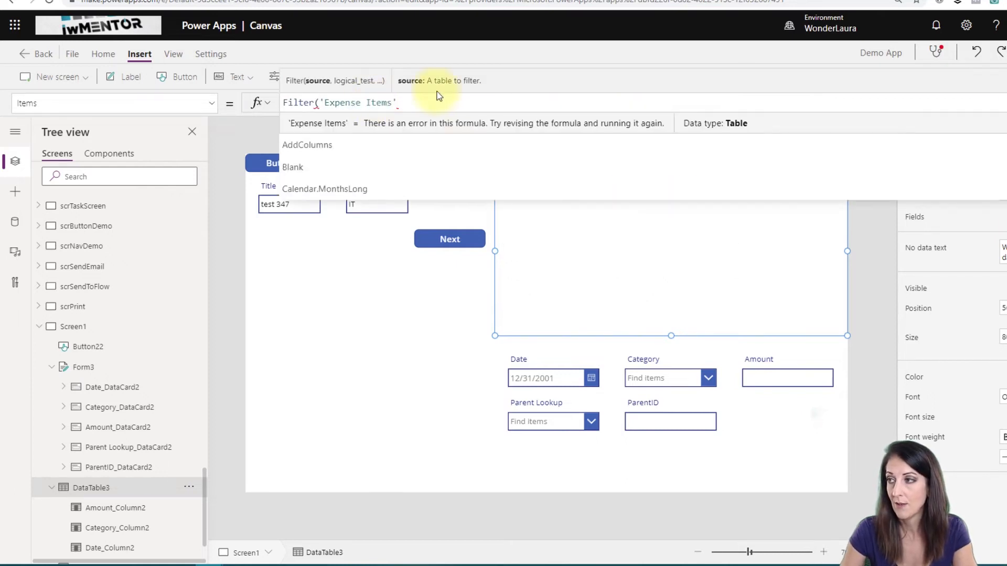
{"action": "key", "text": "End"}
{"action": "type", "text": ","}
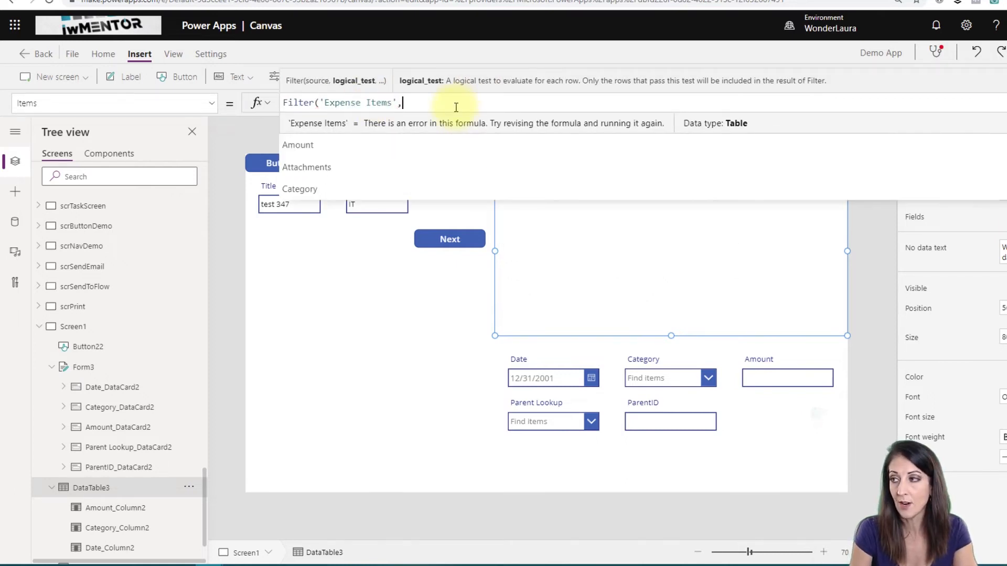
- Complete the data table's Filter formula with the condition ParentID=varExpenseRecord.ID
{"action": "type", "text": "par"}
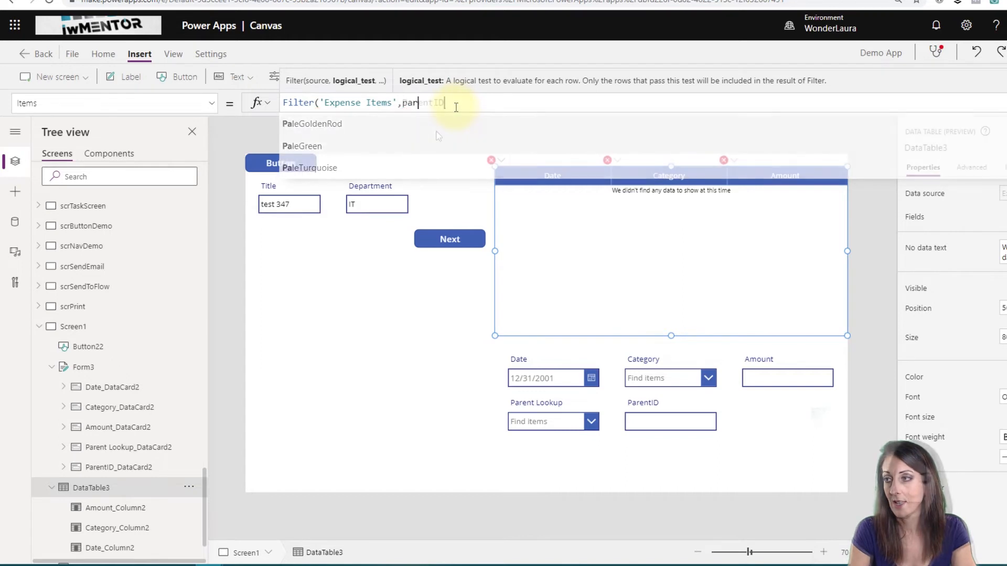
{"action": "type", "text": "entID=vare"}
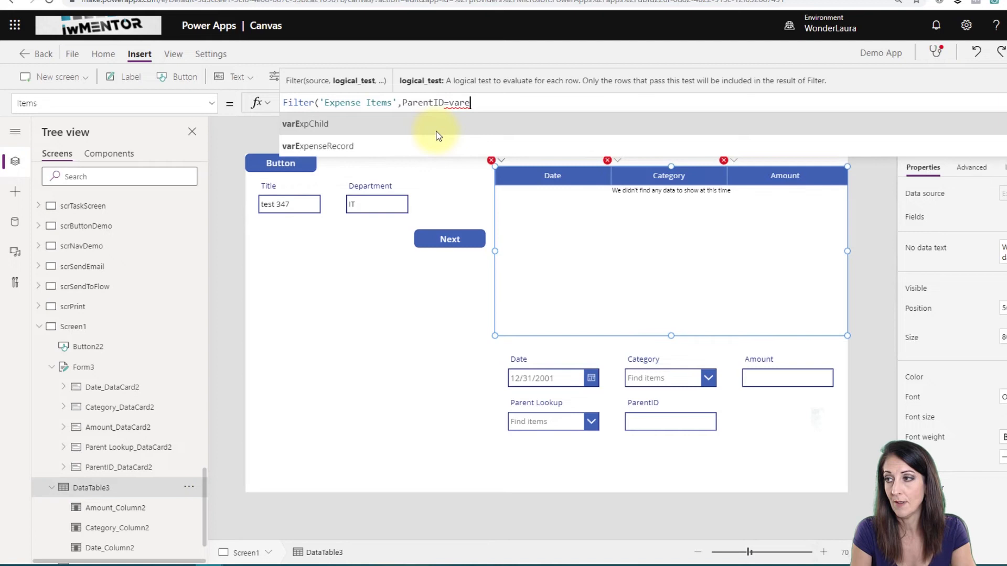
{"action": "left_click", "coordinate": [432, 146]}
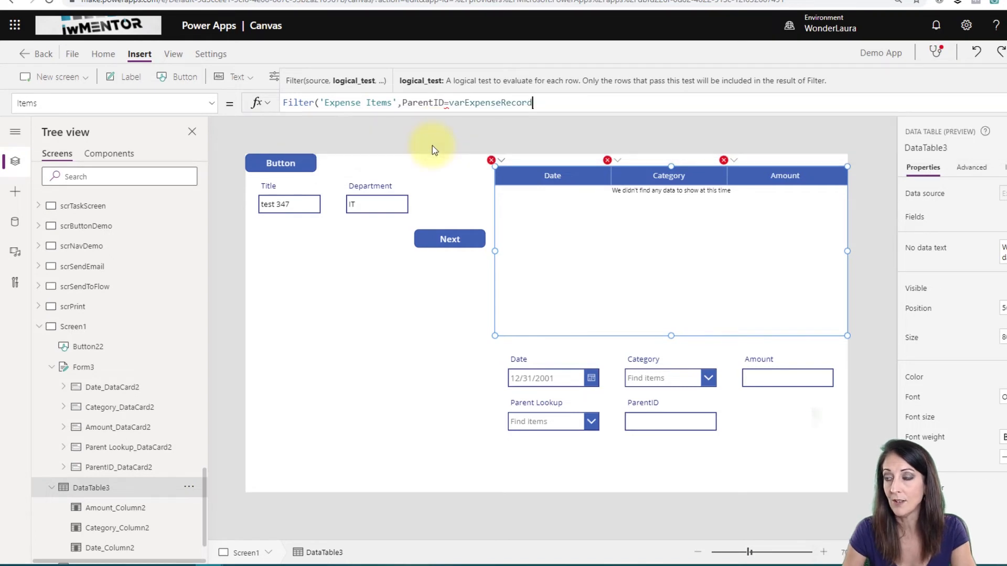
{"action": "type", "text": "."}
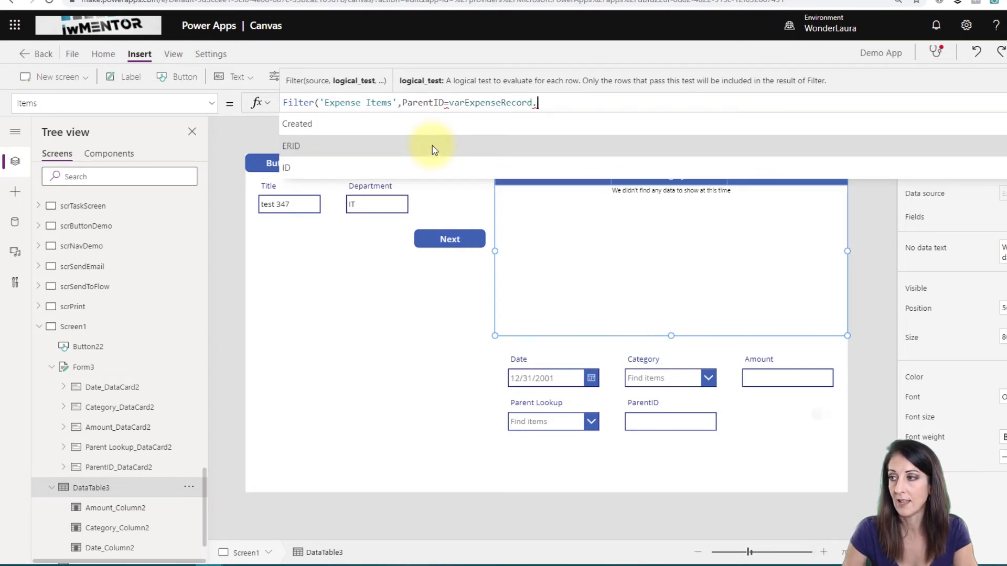
{"action": "left_click", "coordinate": [425, 168]}
{"action": "left_click", "coordinate": [694, 230]}
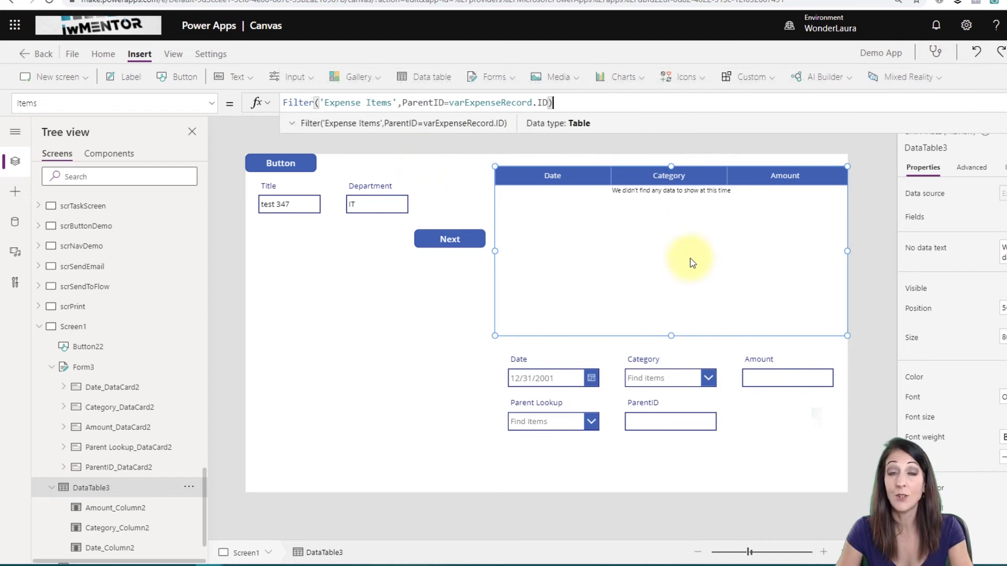
- Unlock the child form's Parent Lookup card and set its Default to { Id : Value(varRecord.ID), Value: varRecord.Title }
{"action": "left_click", "coordinate": [569, 428]}
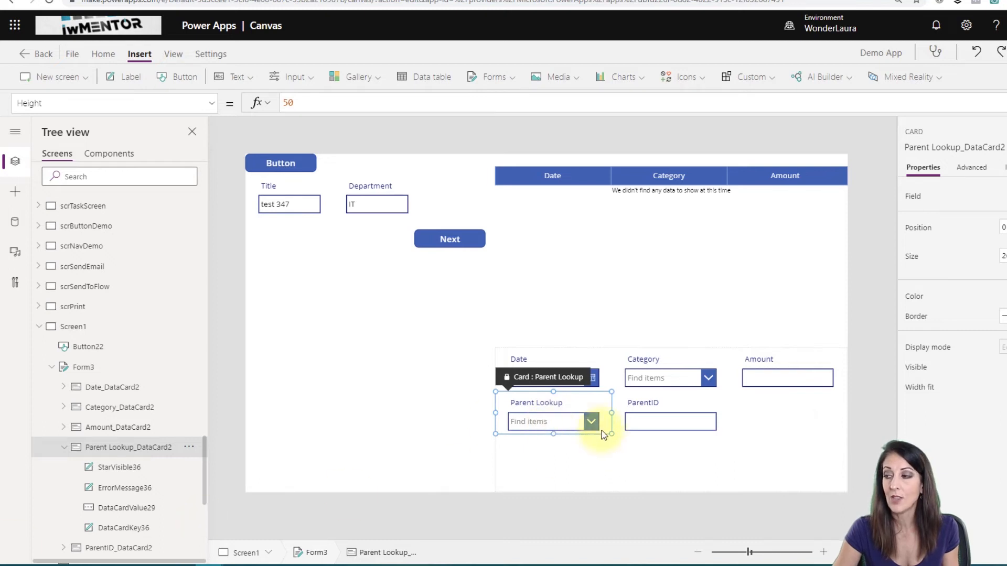
{"action": "left_click", "coordinate": [211, 102]}
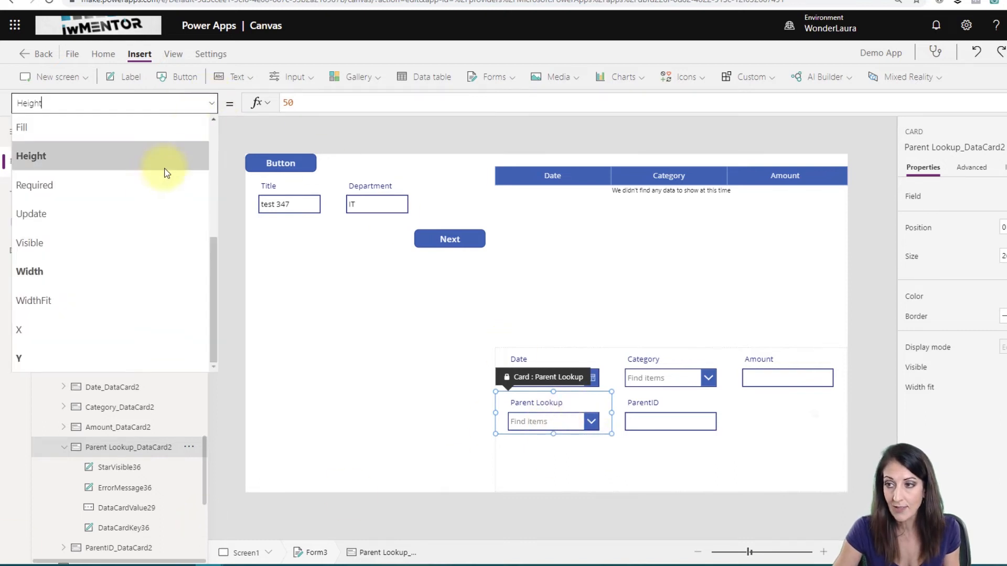
{"action": "scroll", "coordinate": [130, 205], "scroll_direction": "up", "scroll_amount": 2}
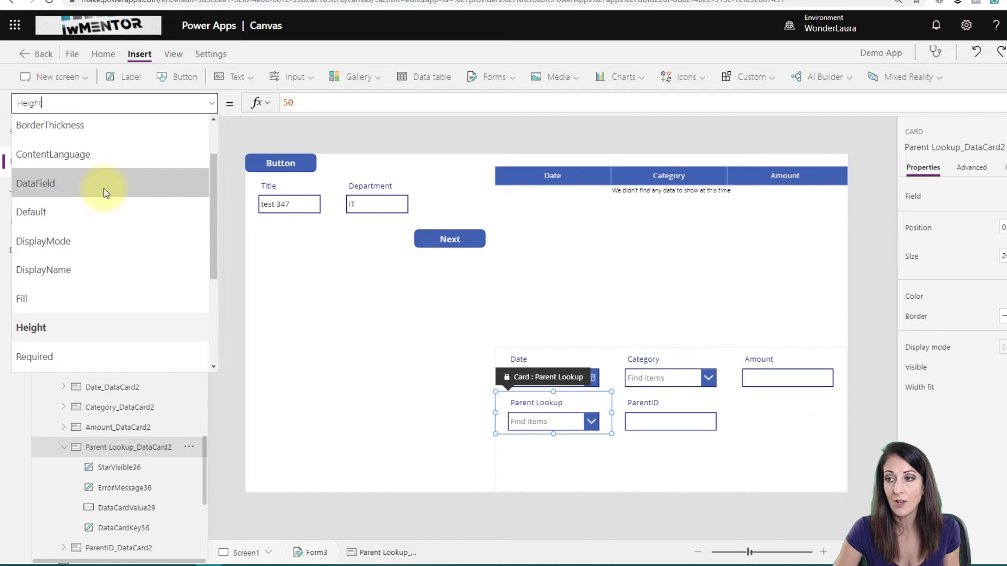
{"action": "left_click", "coordinate": [72, 218]}
{"action": "left_click", "coordinate": [973, 167]}
{"action": "left_click", "coordinate": [917, 195]}
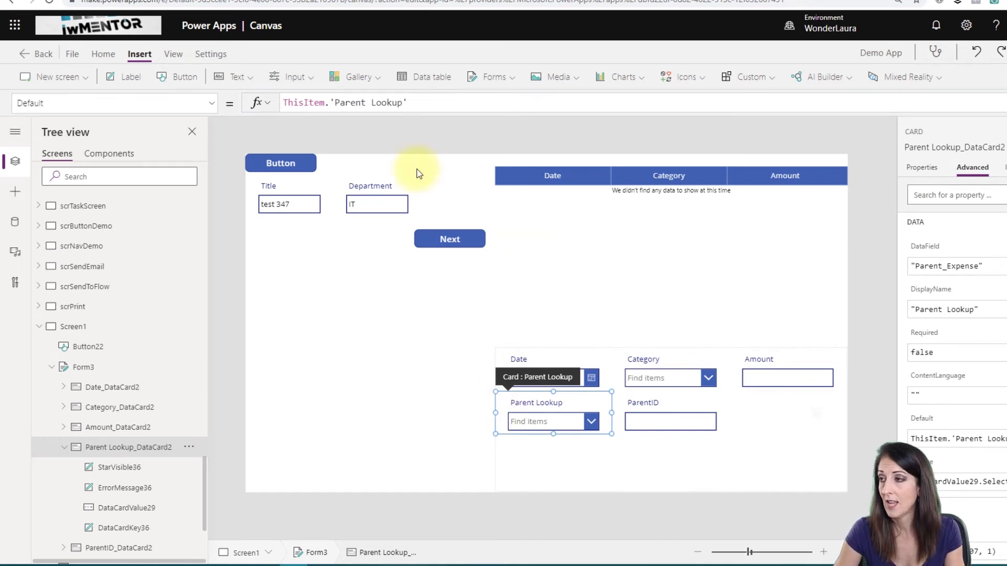
{"action": "left_click", "coordinate": [431, 103]}
{"action": "key", "text": "ctrl+a"}
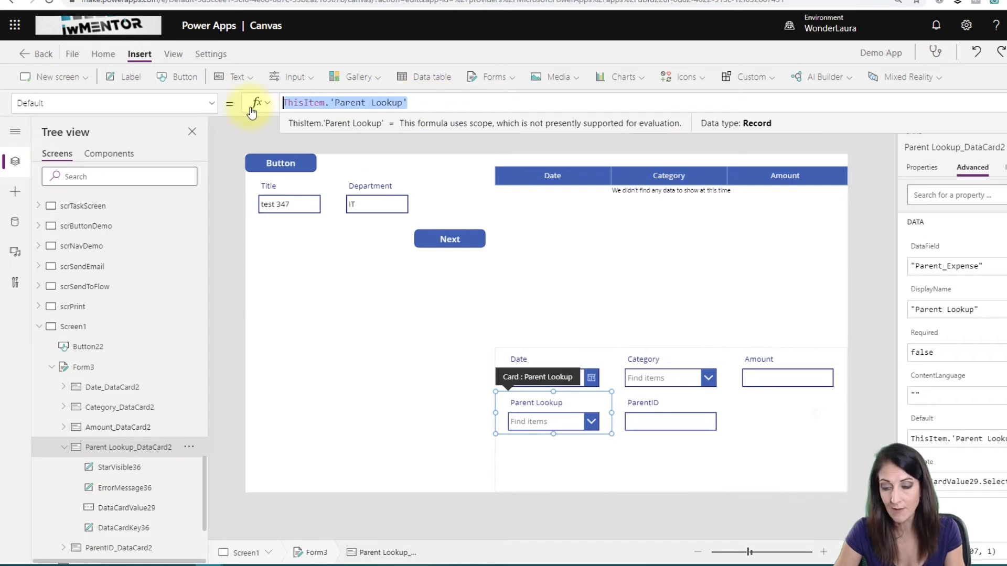
{"action": "type", "text": "{ Id : Value(varRecord.ID), Value: varRecord.Title }"}
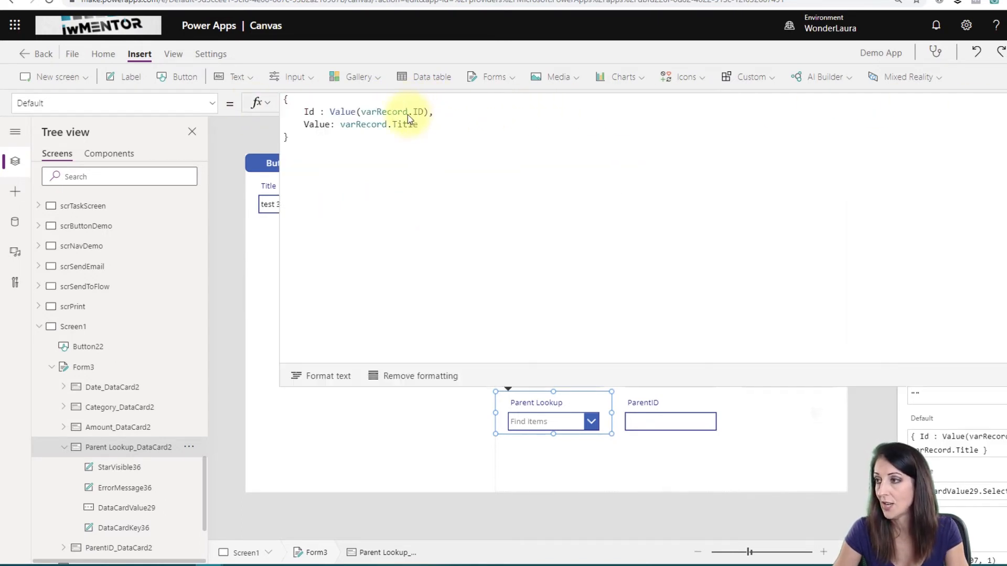
- In the Parent Lookup card's Default formula, replace varRecord with varExpenseRecord for both the Id and the Value
{"action": "left_click", "coordinate": [383, 111]}
{"action": "type", "text": "e"}
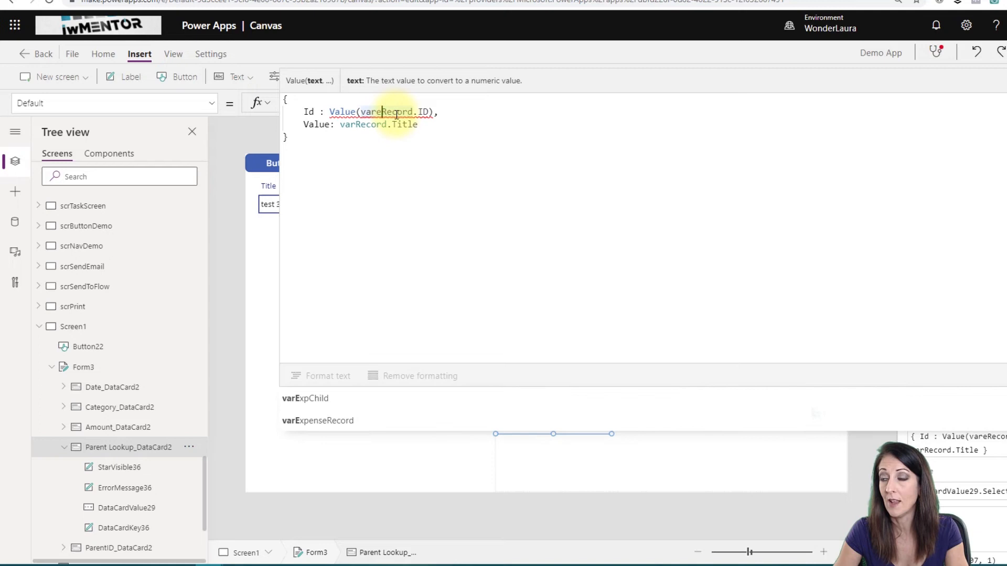
{"action": "left_click", "coordinate": [336, 422]}
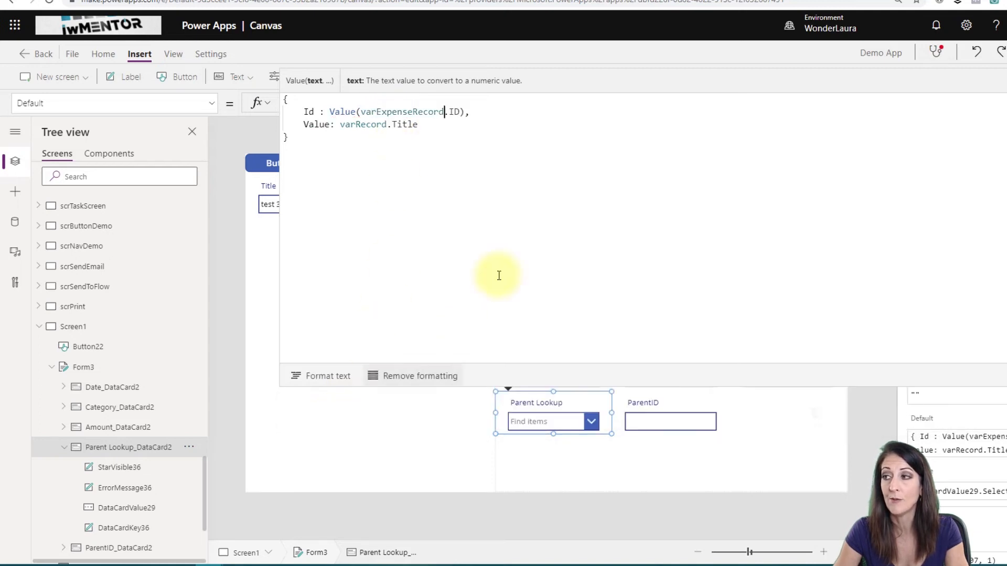
{"action": "left_click", "coordinate": [355, 125]}
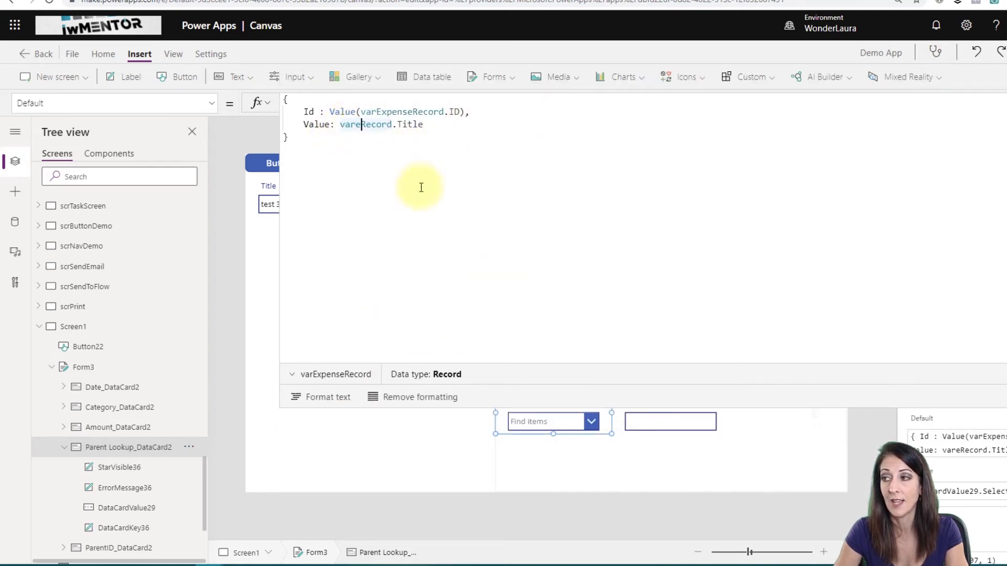
{"action": "type", "text": "e"}
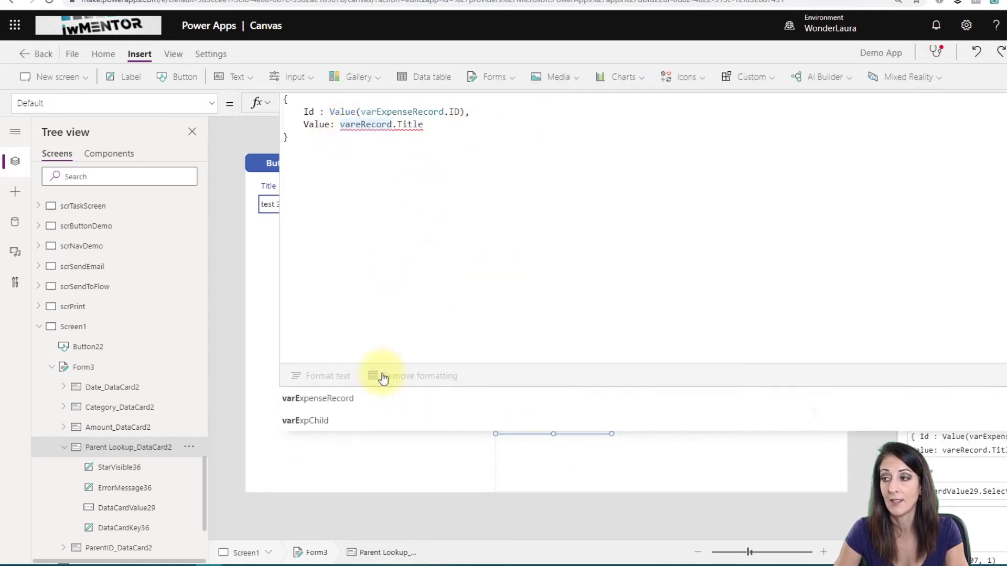
{"action": "left_click", "coordinate": [356, 403]}
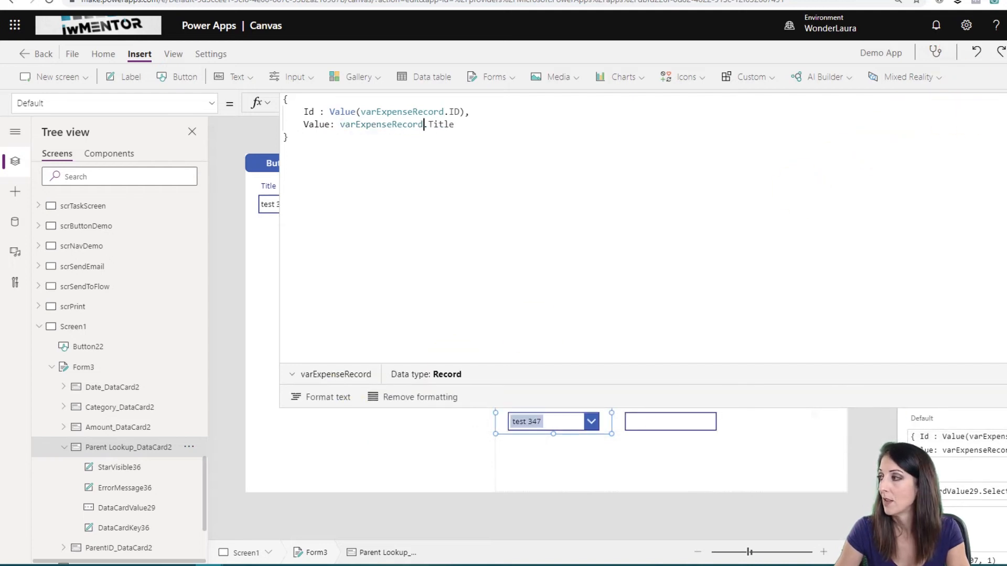
{"action": "left_click", "coordinate": [1005, 103]}
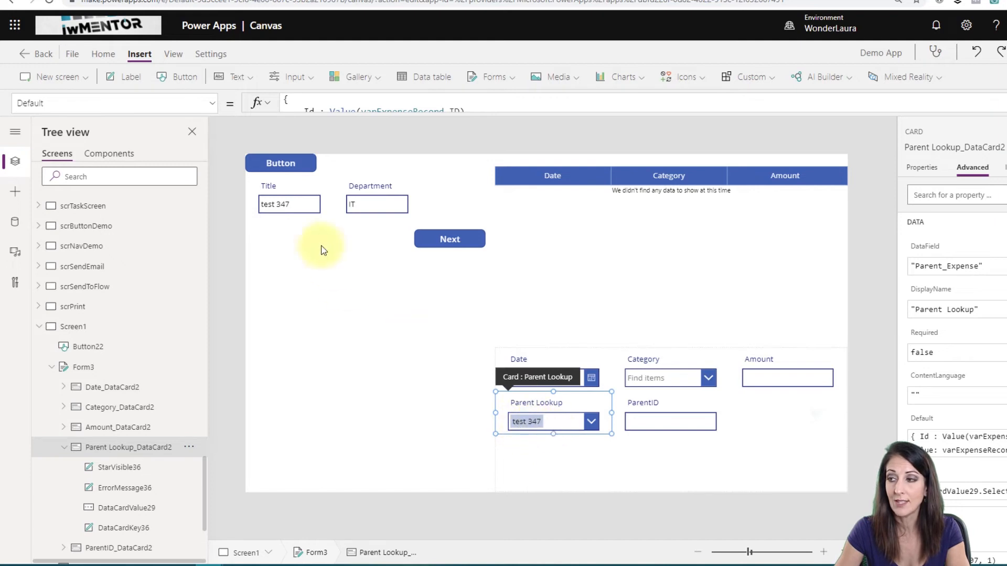
- Set the Default of the child form's ParentID card to varExpenseRecord.ID after unlocking it, and briefly preview the app
{"action": "left_click", "coordinate": [670, 431]}
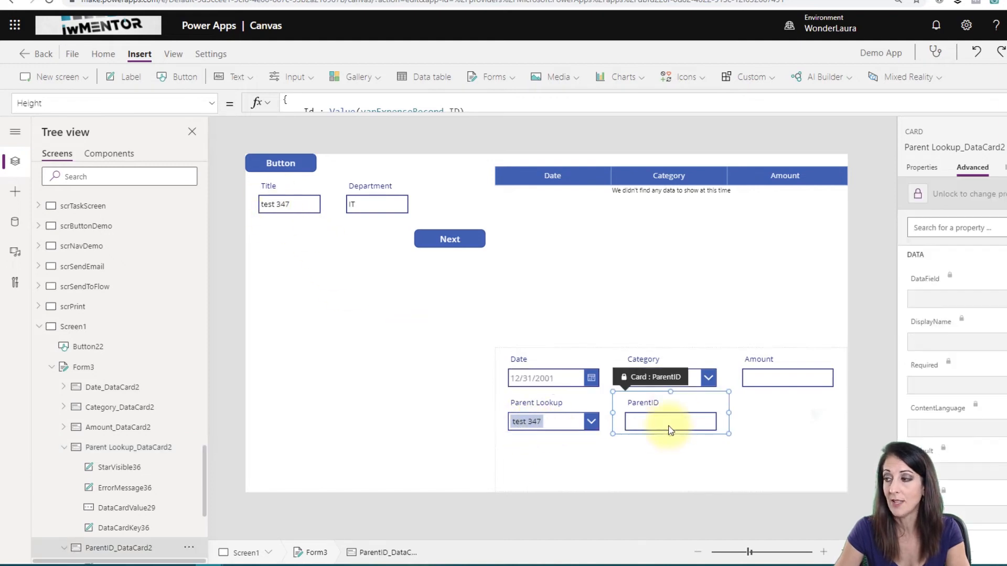
{"action": "left_click", "coordinate": [213, 108]}
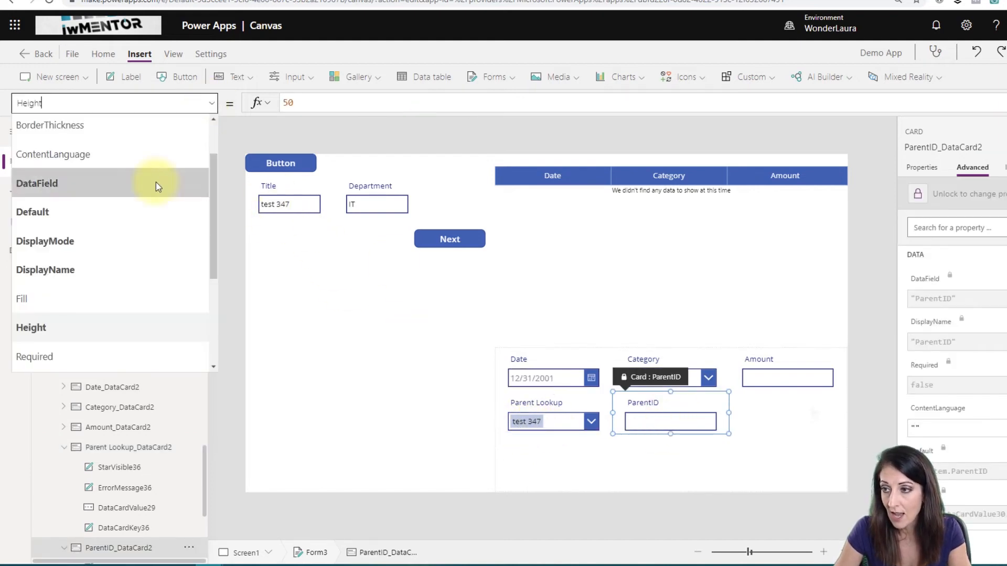
{"action": "left_click", "coordinate": [141, 207]}
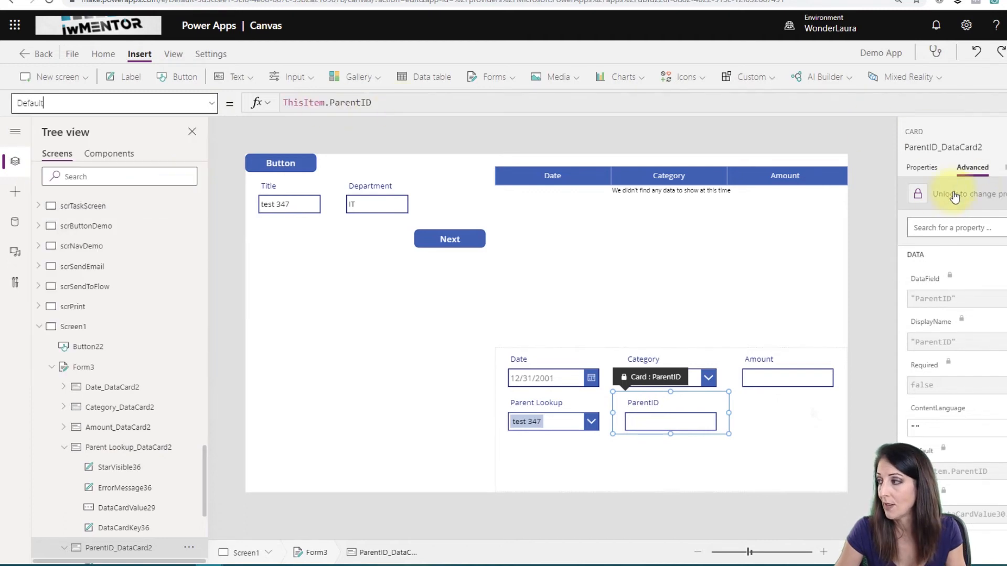
{"action": "left_click", "coordinate": [917, 194]}
{"action": "left_click", "coordinate": [404, 102]}
{"action": "left_click_drag", "start_coordinate": [404, 102], "coordinate": [248, 105]}
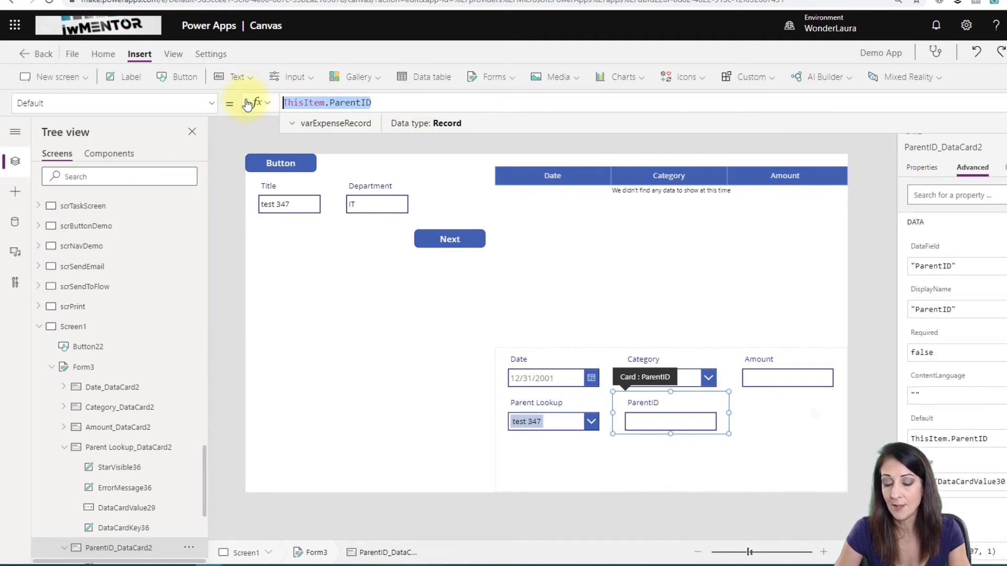
{"action": "type", "text": "vare"}
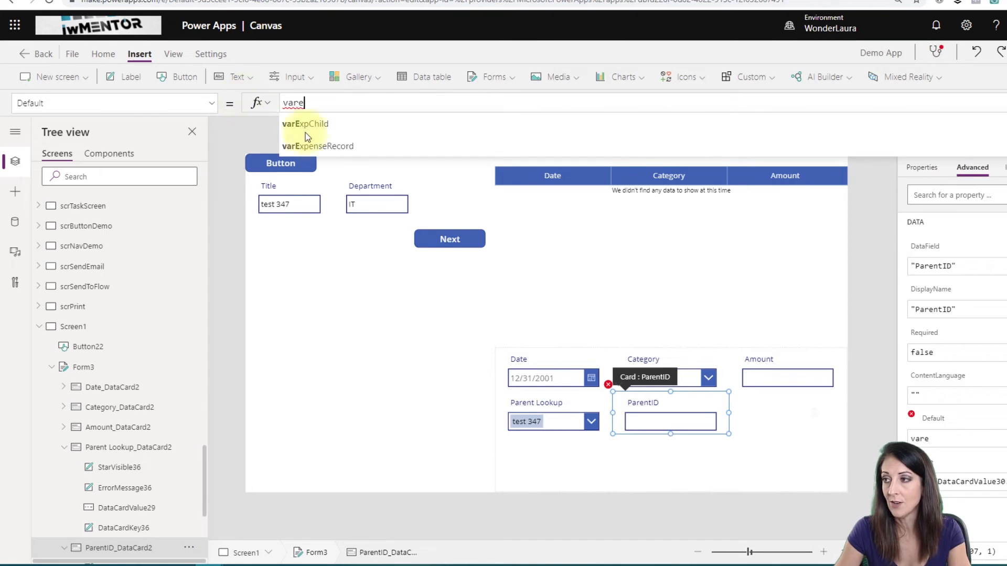
{"action": "left_click", "coordinate": [330, 145]}
{"action": "type", "text": "."}
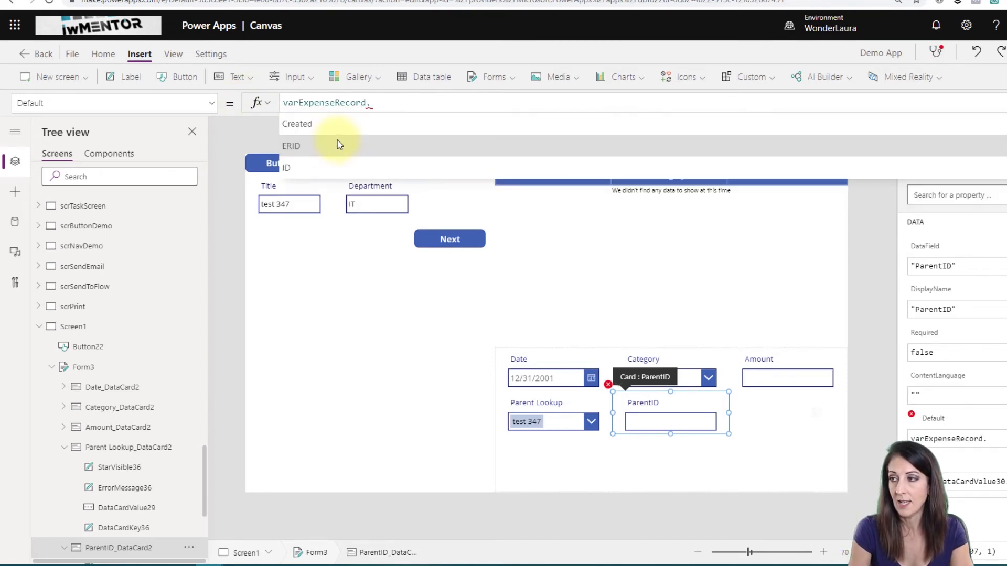
{"action": "left_click", "coordinate": [350, 166]}
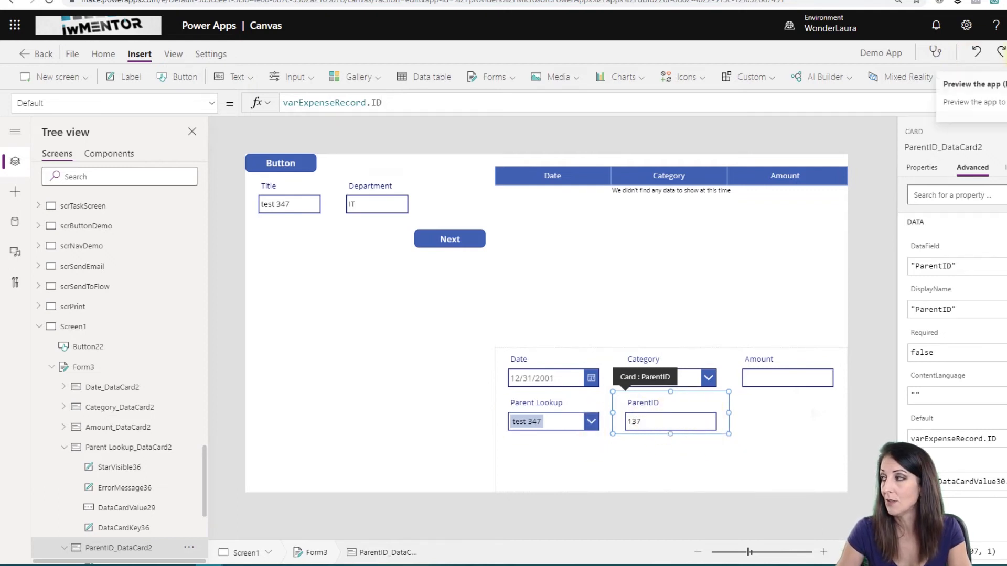
{"action": "left_click", "coordinate": [1006, 52]}
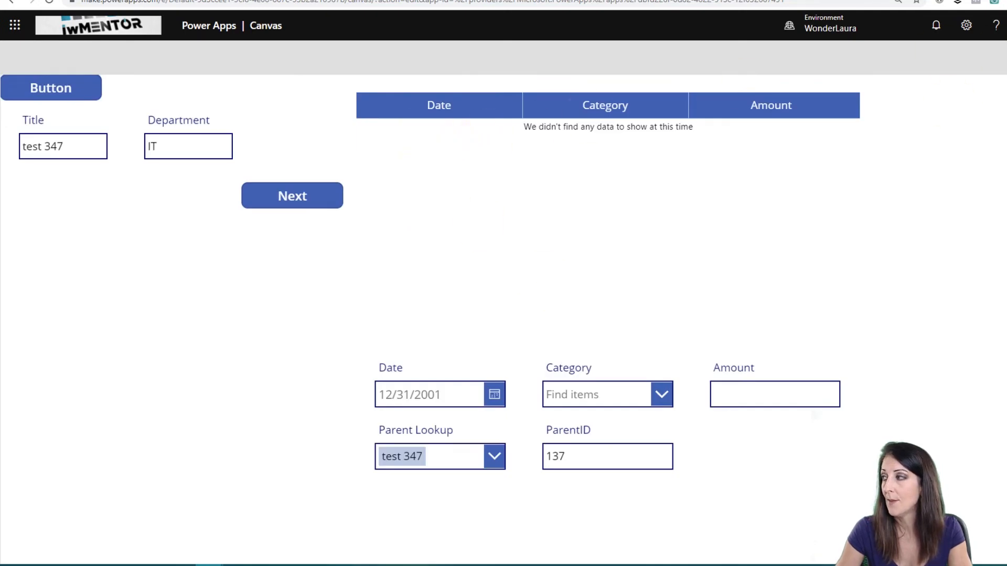
{"action": "key", "text": "Escape"}
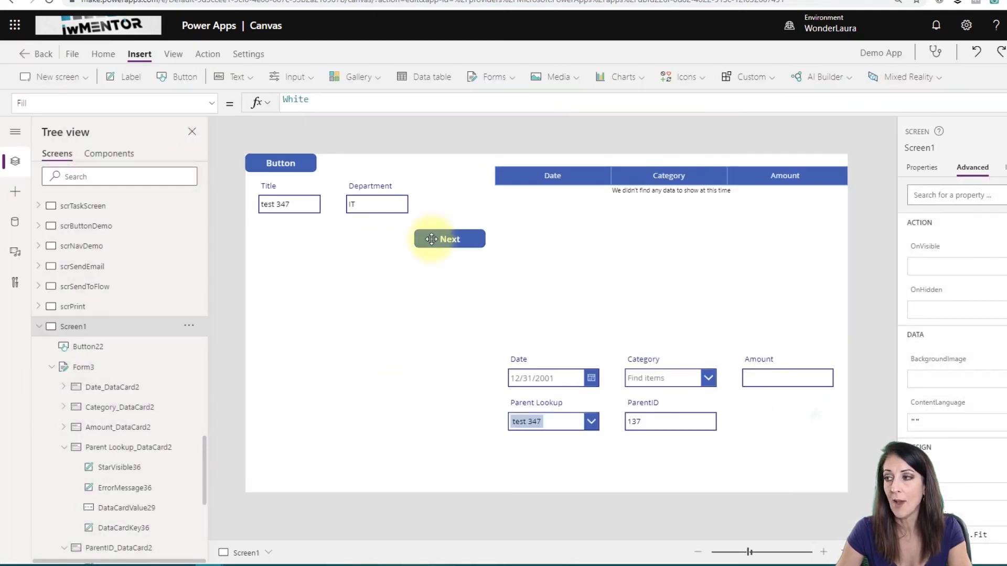
- Set the Visible property of the Next button to !ctxChildPop
{"action": "left_click", "coordinate": [433, 244]}
{"action": "left_click", "coordinate": [212, 103]}
{"action": "scroll", "coordinate": [134, 229], "scroll_direction": "down", "scroll_amount": 8}
{"action": "left_click", "coordinate": [118, 270]}
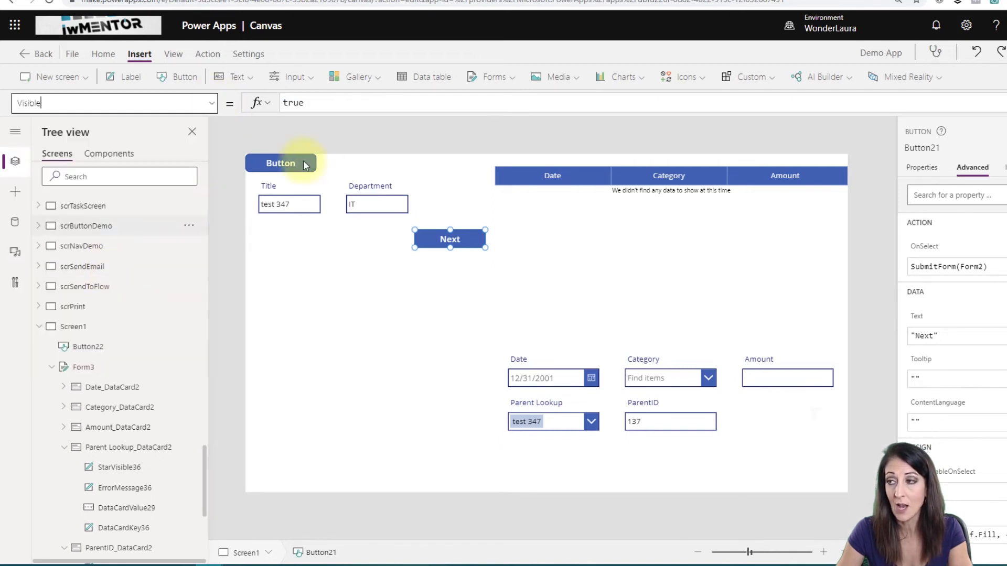
{"action": "left_click_drag", "start_coordinate": [333, 106], "coordinate": [269, 102]}
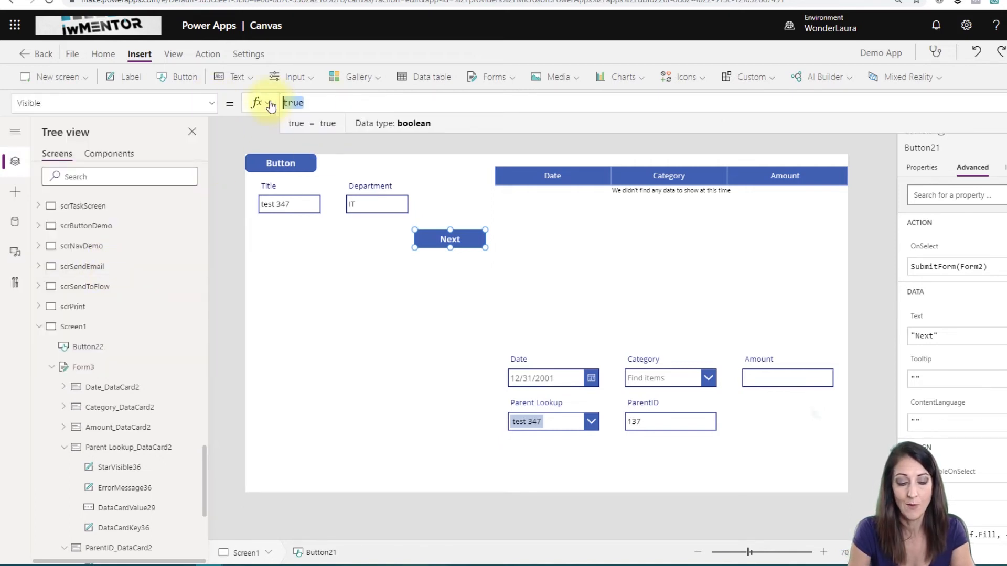
{"action": "type", "text": "!ct"}
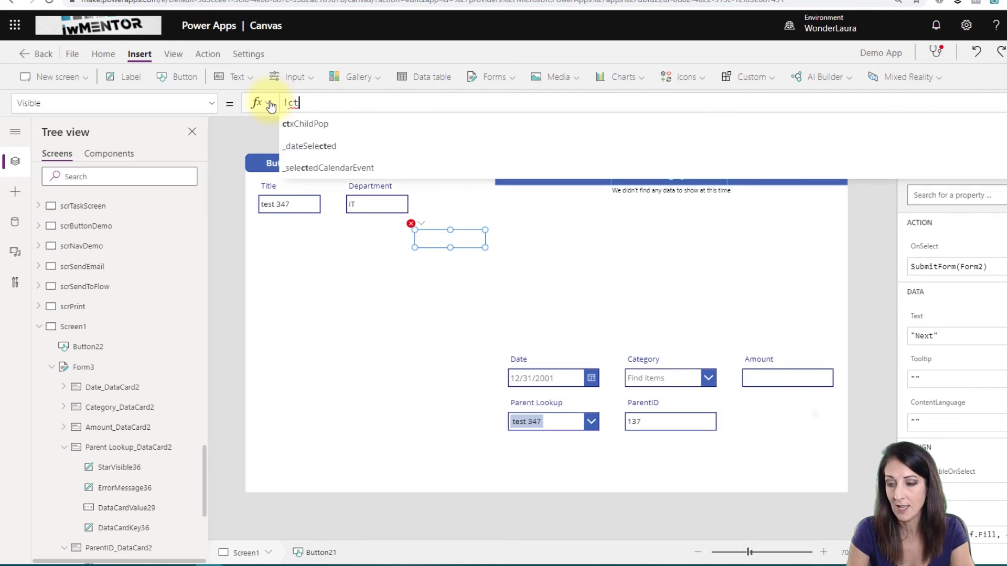
{"action": "left_click", "coordinate": [296, 124]}
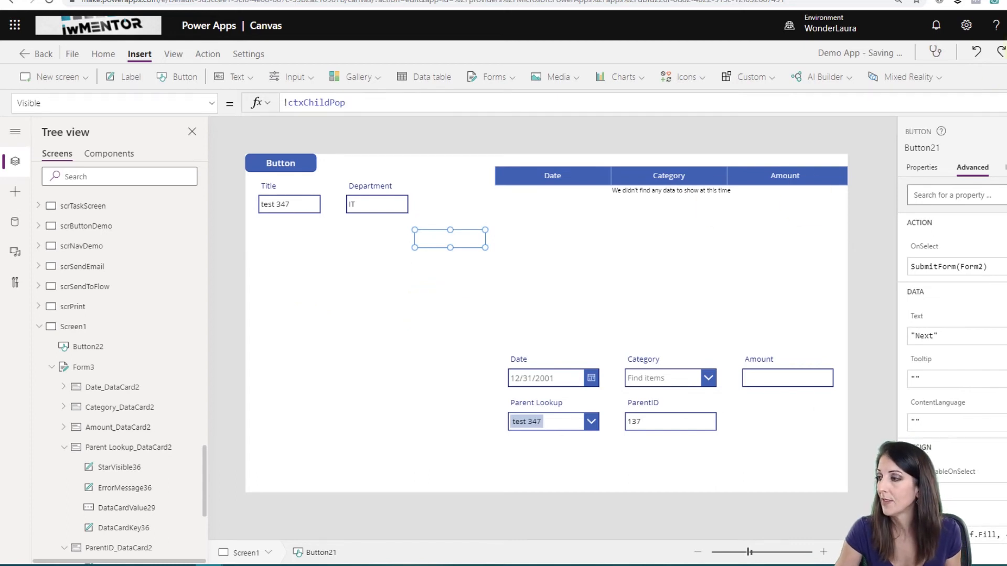
- Preview the app, fill the child form with date 9/8/2021, category Meal and amount 8, and exit the preview
{"action": "key", "text": "F5"}
{"action": "left_click", "coordinate": [492, 395]}
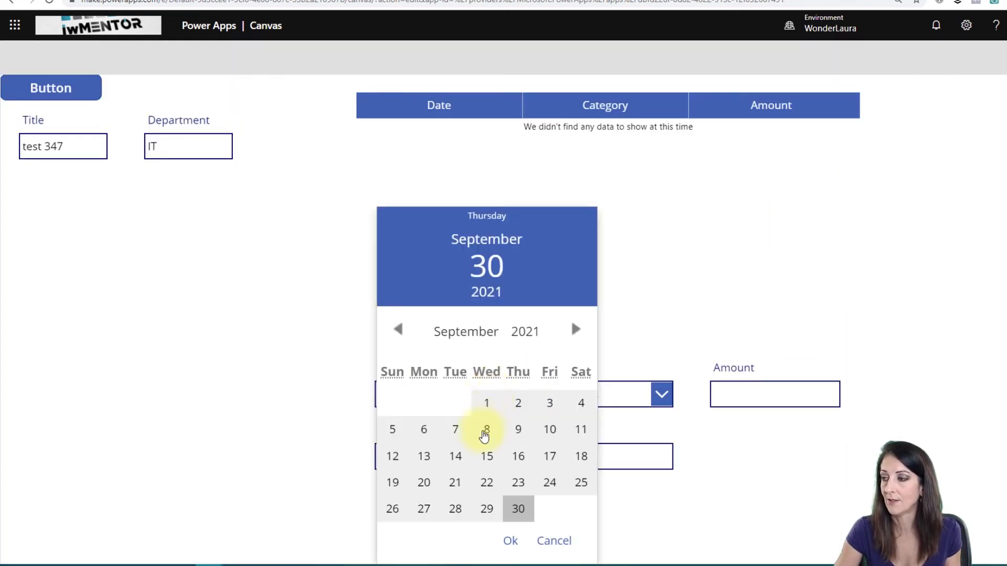
{"action": "left_click", "coordinate": [486, 429]}
{"action": "left_click", "coordinate": [521, 541]}
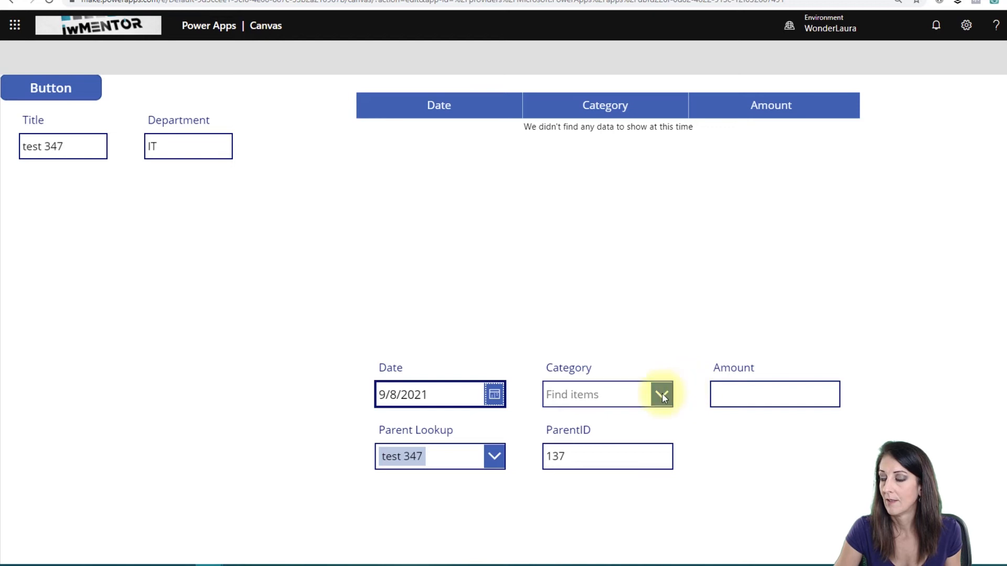
{"action": "left_click", "coordinate": [661, 394]}
{"action": "left_click", "coordinate": [597, 458]}
{"action": "left_click", "coordinate": [774, 393]}
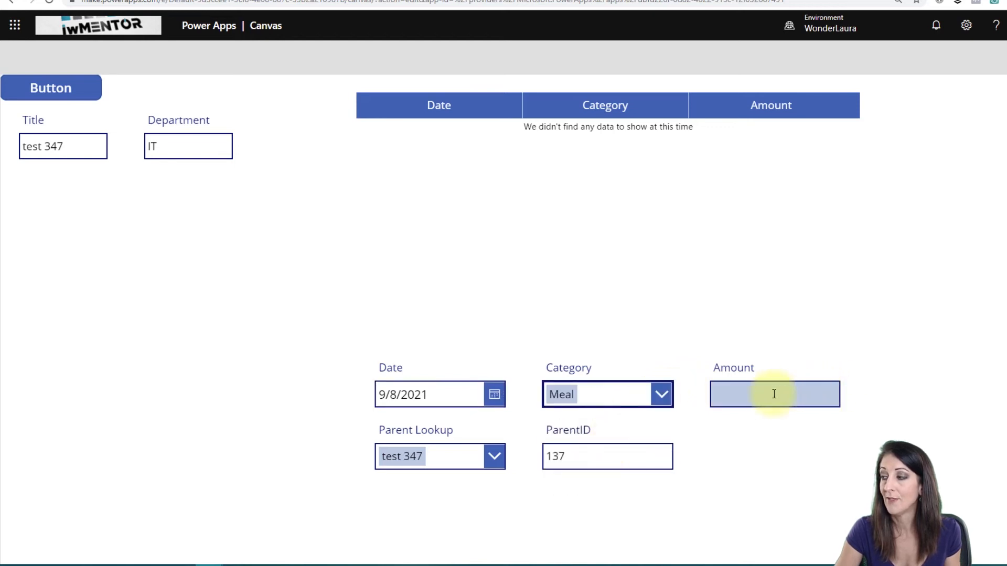
{"action": "type", "text": "8"}
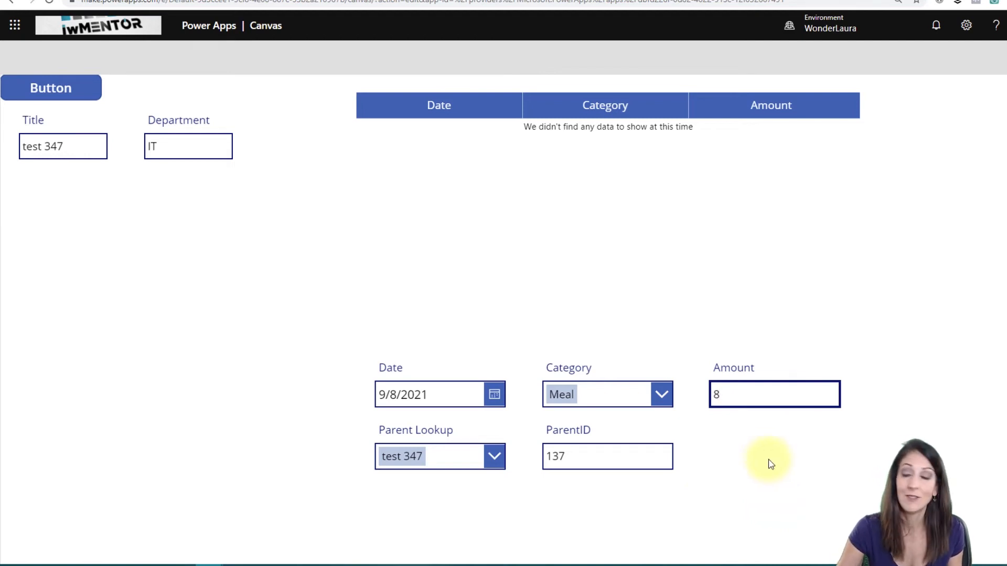
{"action": "key", "text": "Escape"}
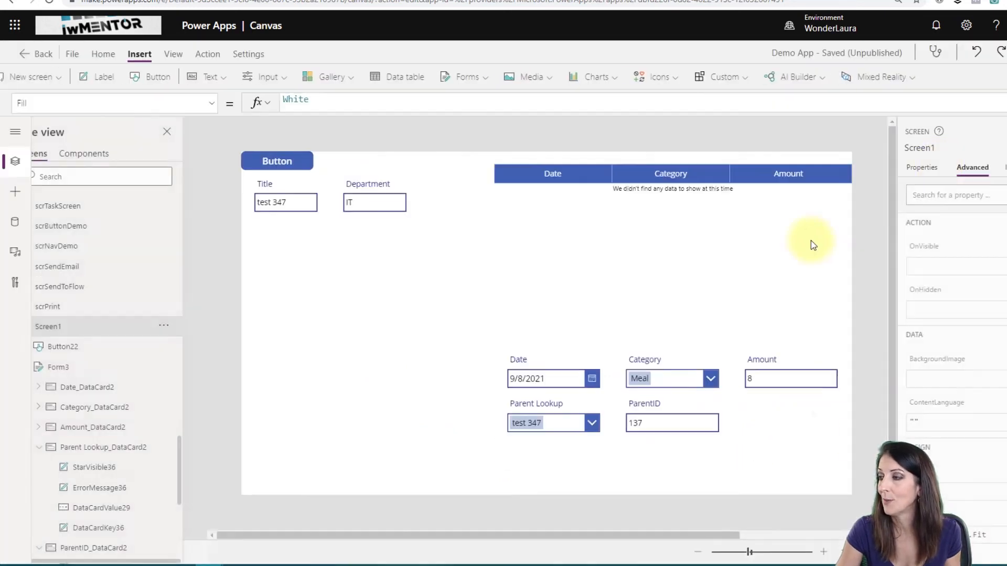
- Unlock the child form's Amount card and select the text input inside it
{"action": "left_click", "coordinate": [785, 390]}
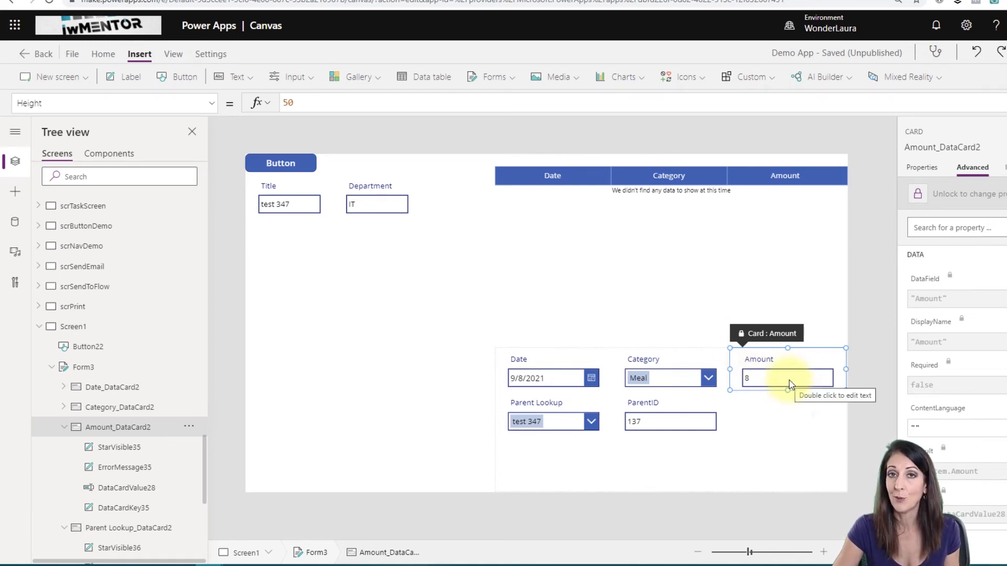
{"action": "left_click", "coordinate": [917, 195]}
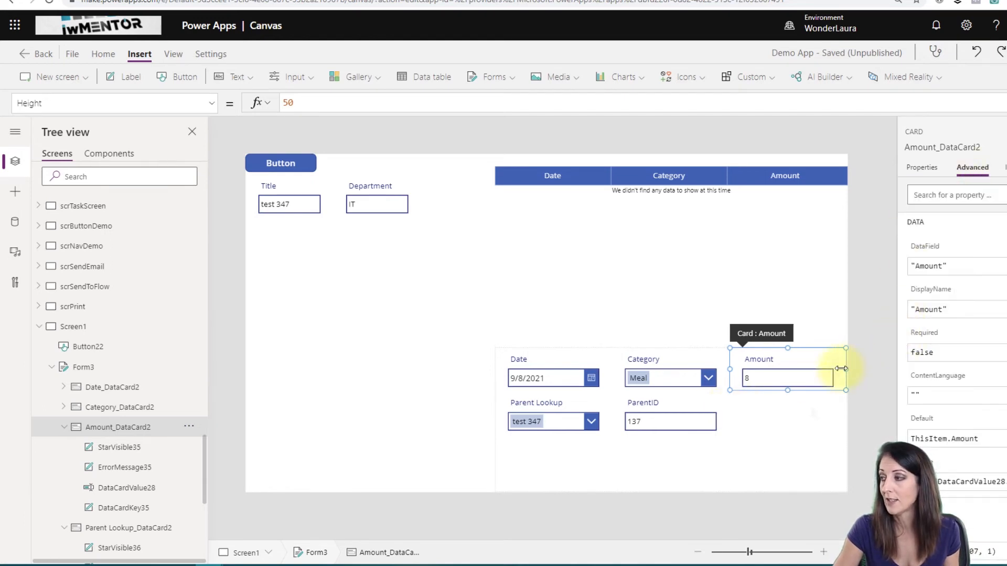
{"action": "left_click", "coordinate": [558, 414]}
{"action": "left_click", "coordinate": [660, 407]}
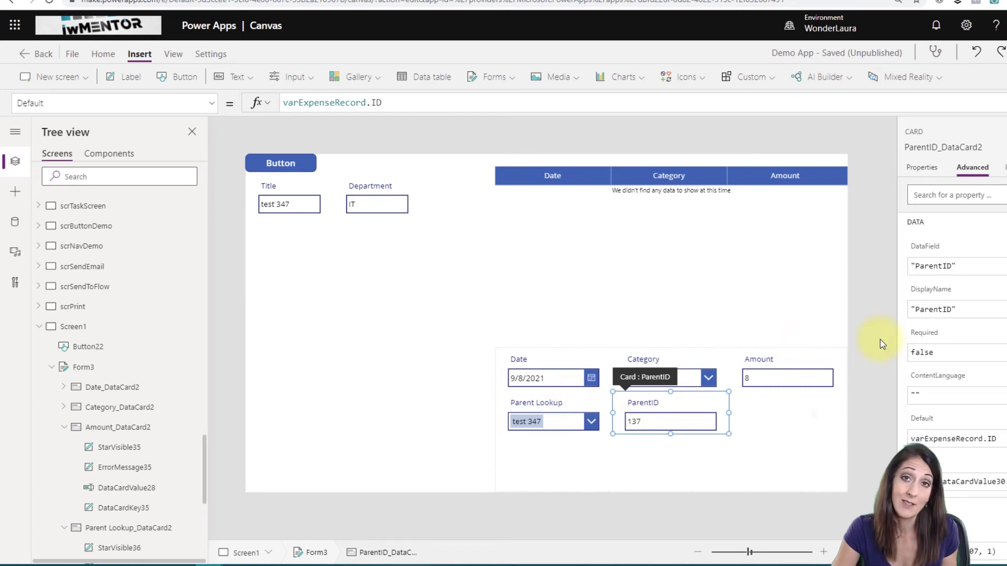
{"action": "left_click", "coordinate": [785, 393]}
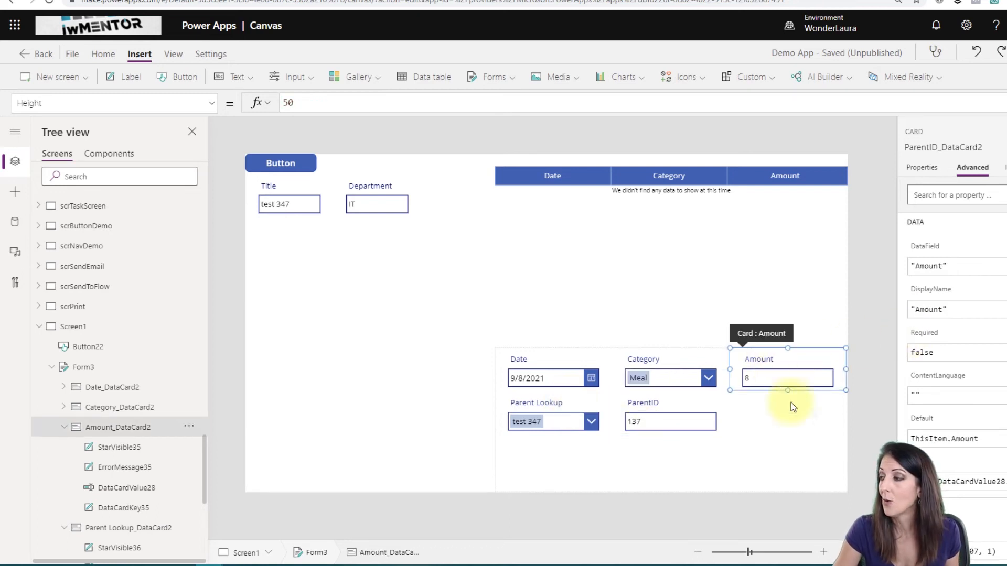
{"action": "left_click", "coordinate": [760, 377]}
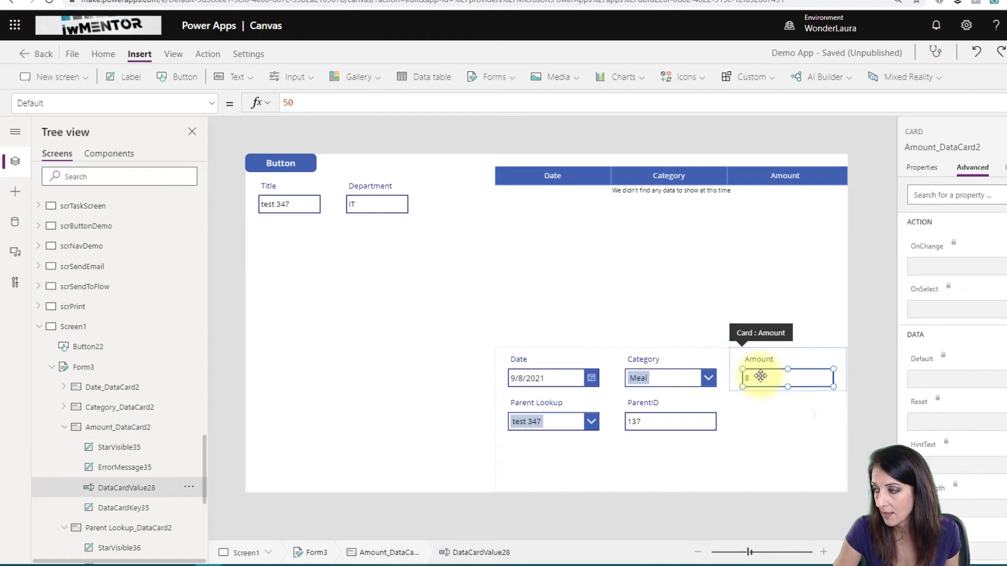
- Insert a button inside the Amount card, place it below the amount field, and label it Add Detail
{"action": "left_click", "coordinate": [185, 76]}
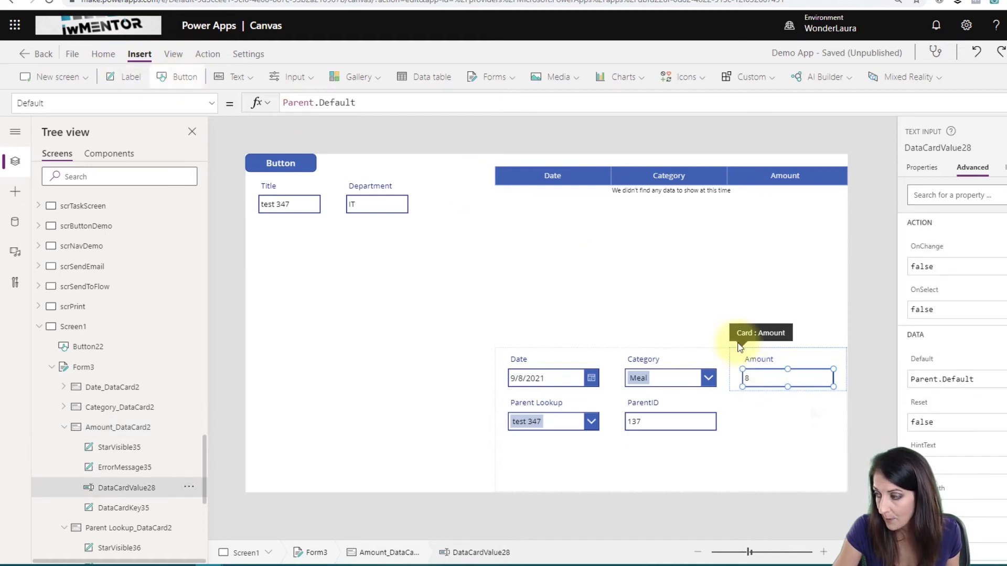
{"action": "left_click_drag", "start_coordinate": [788, 376], "coordinate": [792, 384]}
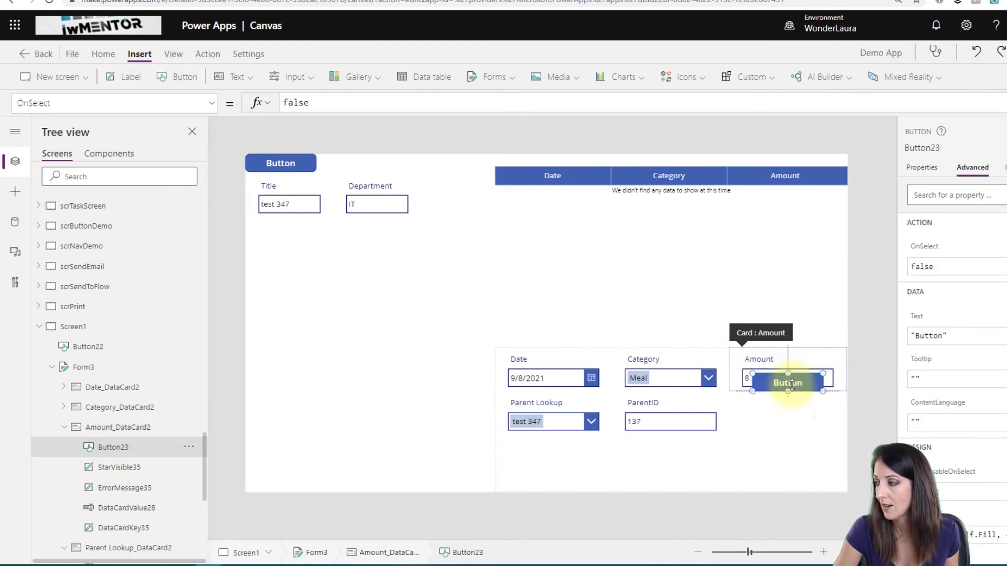
{"action": "left_click", "coordinate": [734, 388]}
{"action": "left_click_drag", "start_coordinate": [786, 391], "coordinate": [806, 406]}
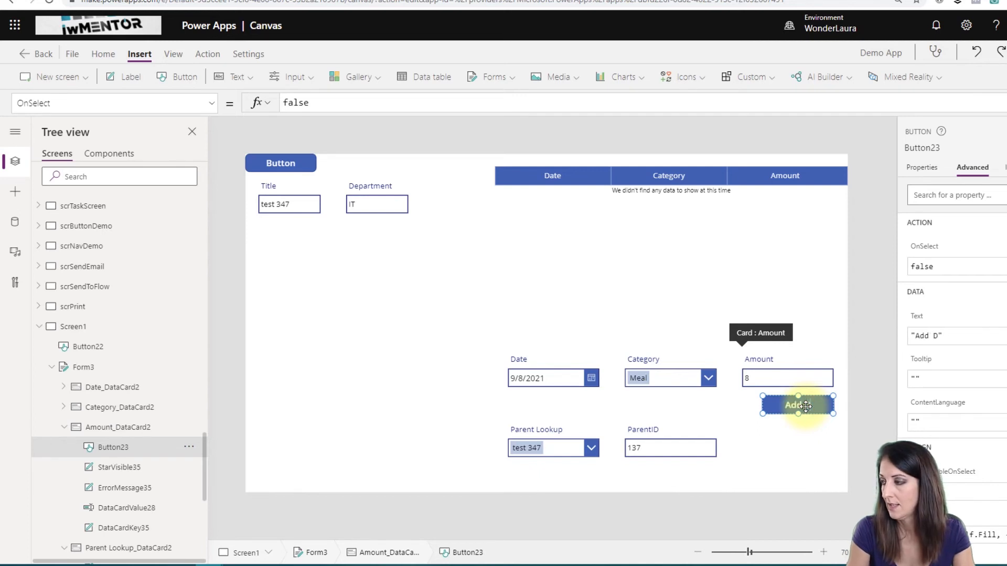
{"action": "left_click_drag", "start_coordinate": [806, 406], "coordinate": [806, 406]}
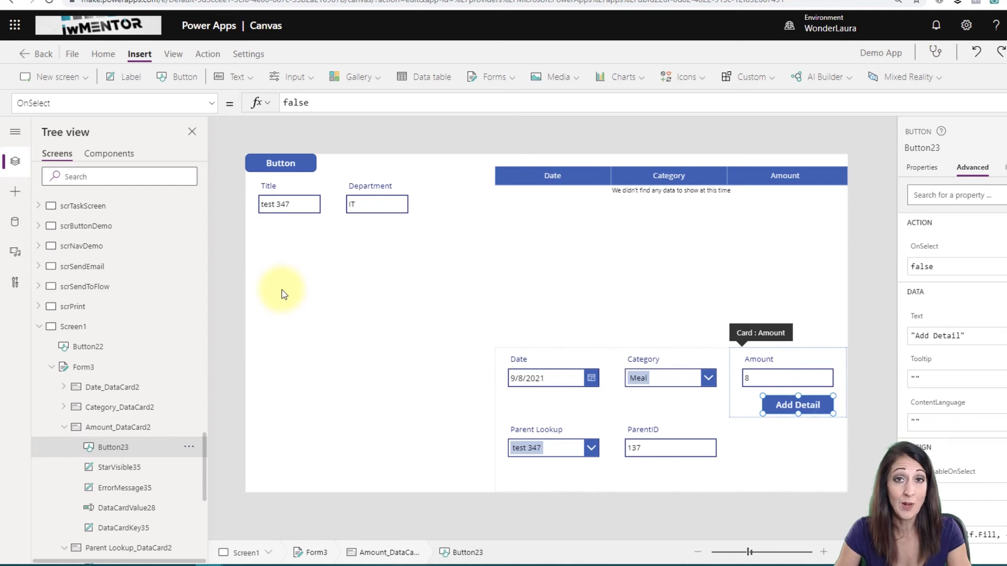
{"action": "left_click", "coordinate": [515, 361]}
{"action": "left_click", "coordinate": [178, 77]}
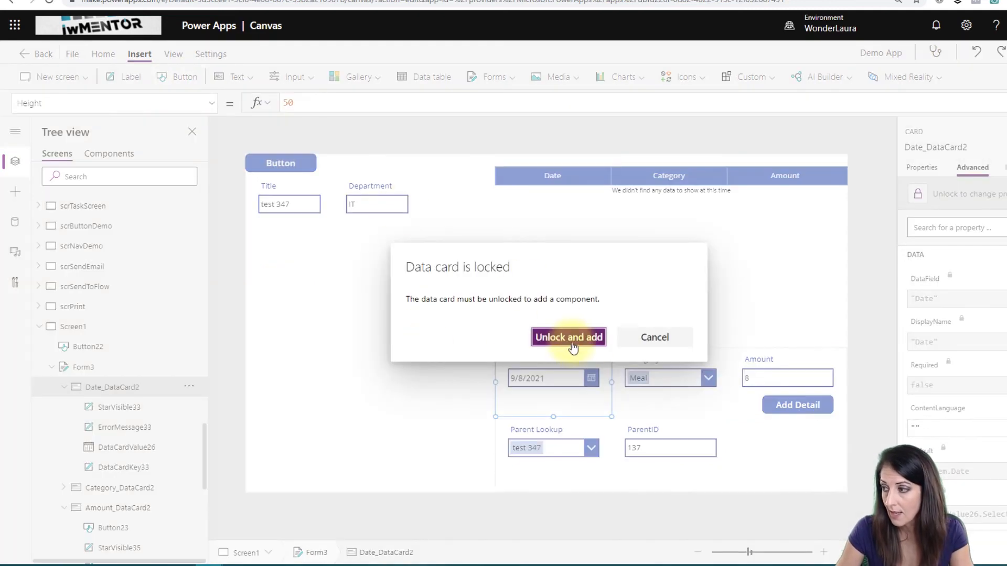
{"action": "left_click", "coordinate": [655, 337]}
{"action": "left_click", "coordinate": [388, 427]}
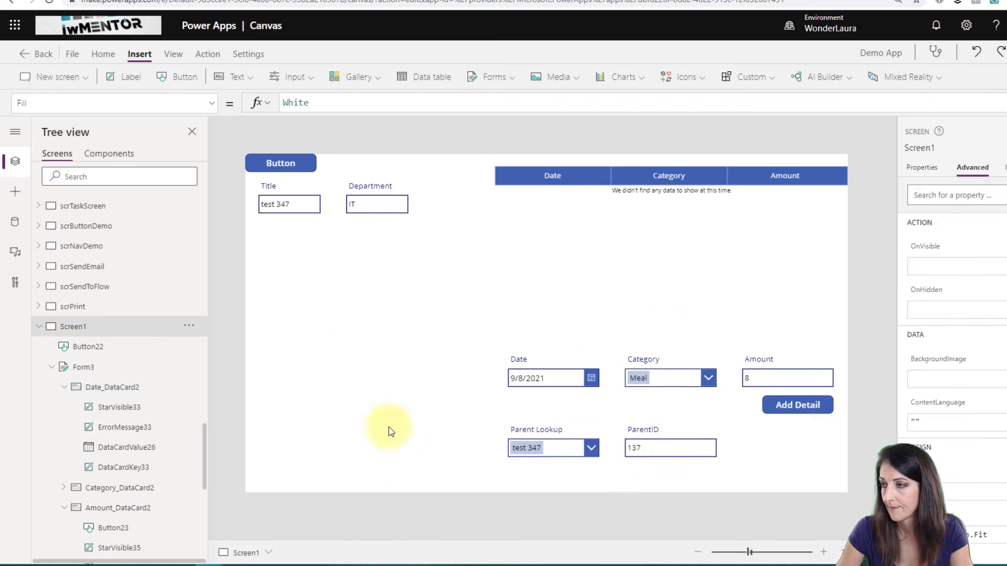
- Insert a Finished button on the screen at the child form's lower-right corner, and relabel the button above the parent form as new
{"action": "left_click", "coordinate": [178, 77]}
{"action": "left_click_drag", "start_coordinate": [324, 181], "coordinate": [821, 497]}
{"action": "double_click", "coordinate": [819, 484]}
{"action": "type", "text": "Finished"}
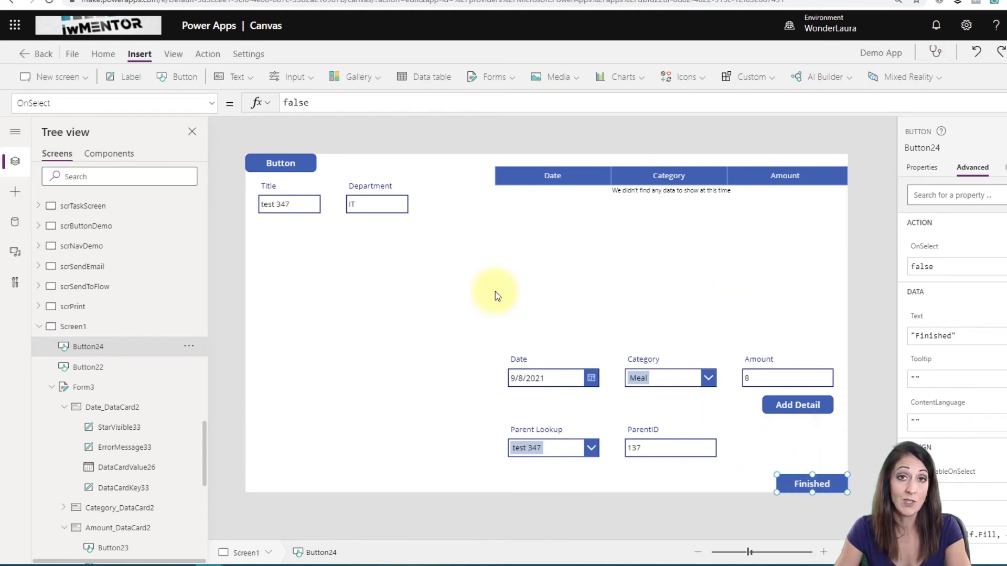
{"action": "left_click", "coordinate": [281, 163]}
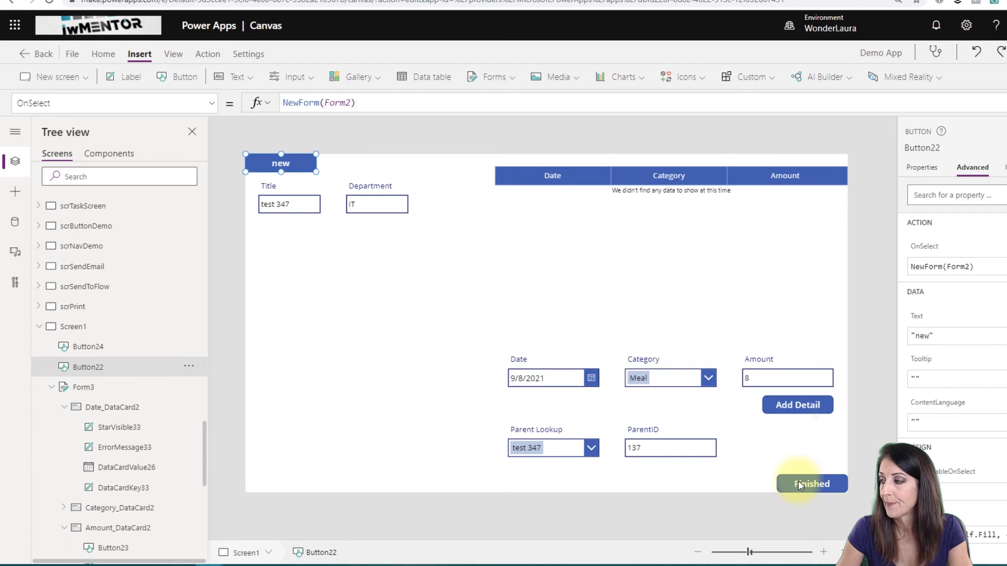
- Set the OnSelect of the Add Detail button to SubmitForm(Form3)
{"action": "left_click", "coordinate": [815, 485]}
{"action": "left_click", "coordinate": [816, 412]}
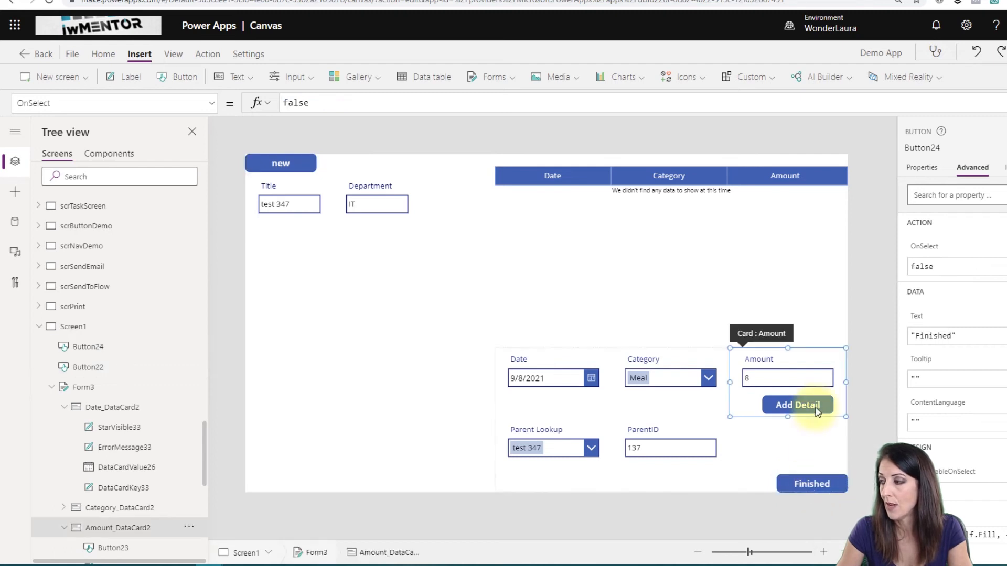
{"action": "left_click", "coordinate": [816, 411]}
{"action": "left_click_drag", "start_coordinate": [325, 103], "coordinate": [273, 102]}
{"action": "type", "text": "sub"}
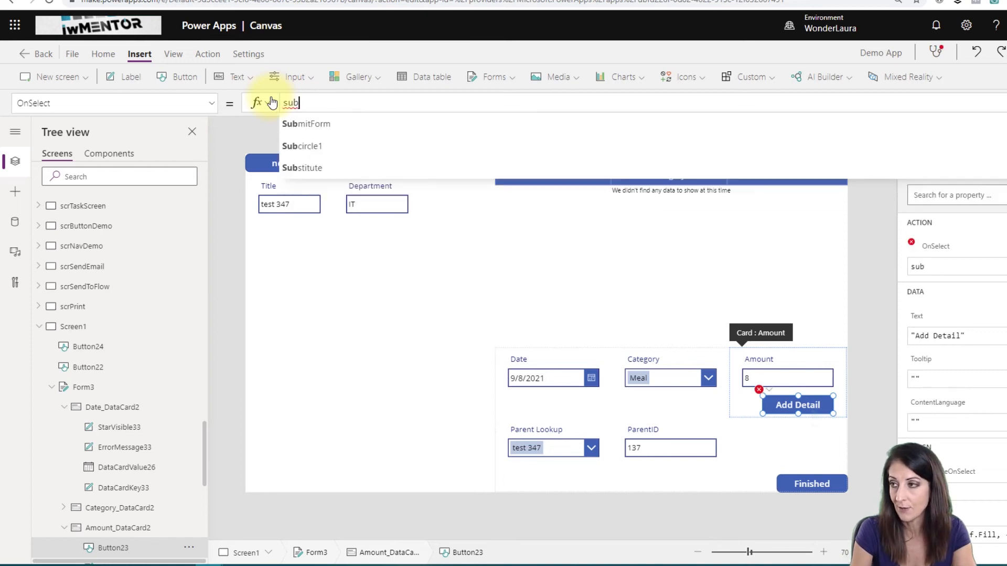
{"action": "left_click", "coordinate": [357, 124]}
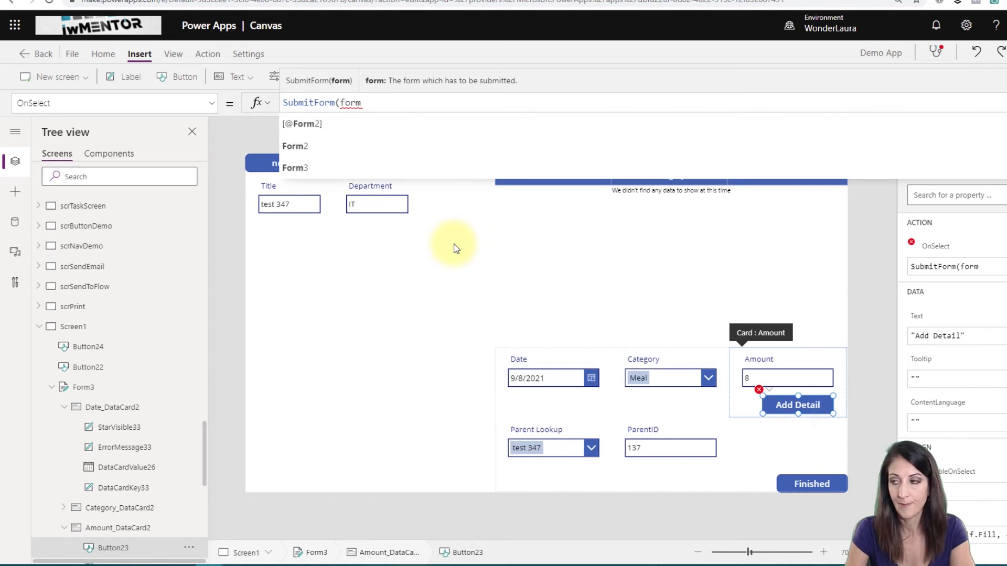
{"action": "left_click", "coordinate": [443, 168]}
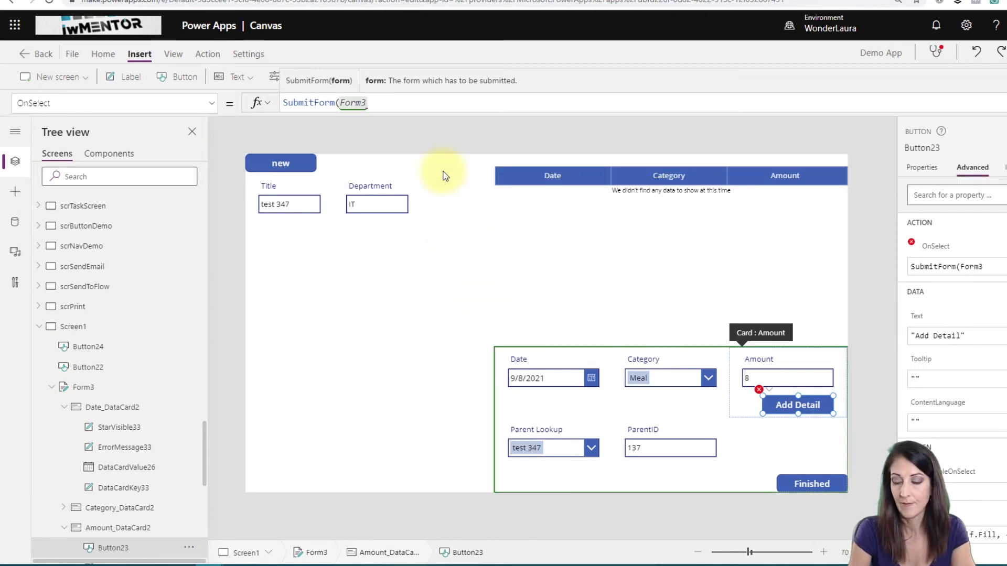
{"action": "type", "text": ")"}
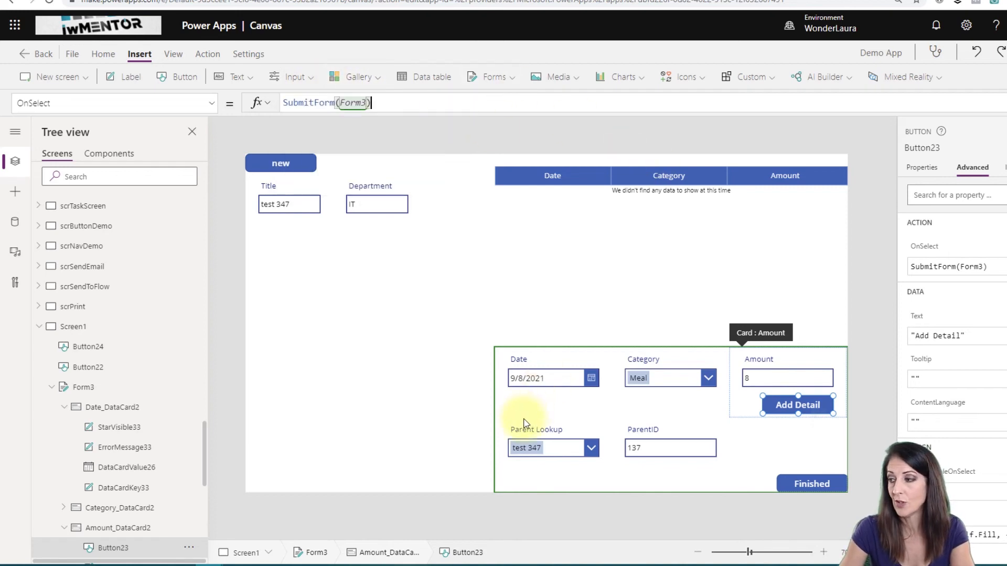
- Set the child form's OnSuccess property to NewForm(Form3)
{"action": "left_click", "coordinate": [515, 460]}
{"action": "left_click", "coordinate": [512, 472]}
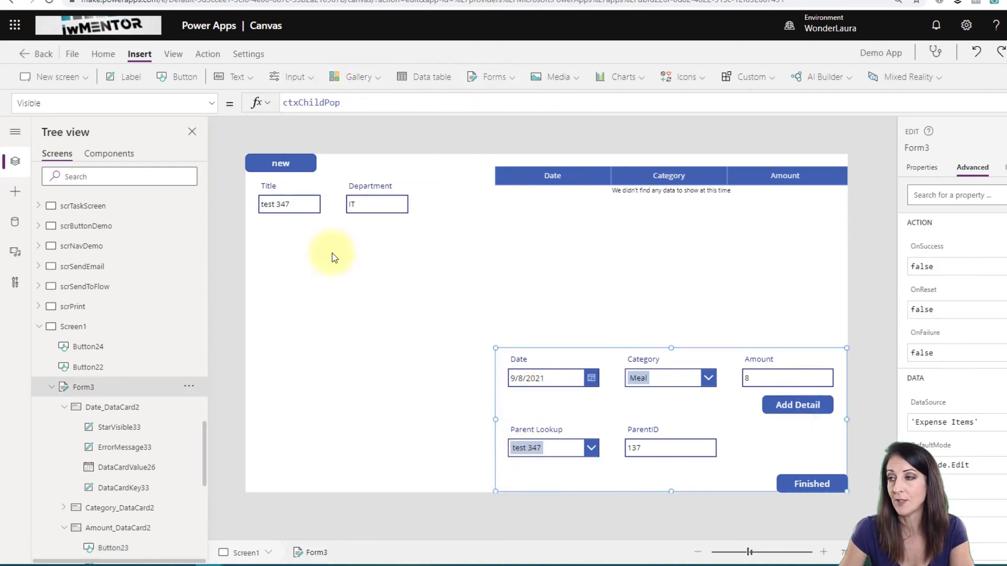
{"action": "left_click", "coordinate": [212, 107]}
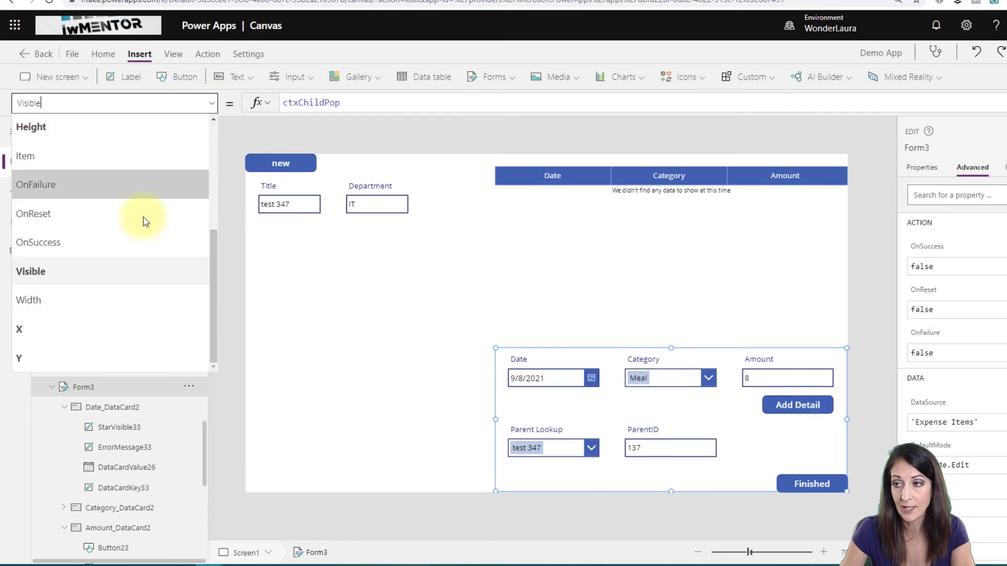
{"action": "left_click", "coordinate": [131, 242]}
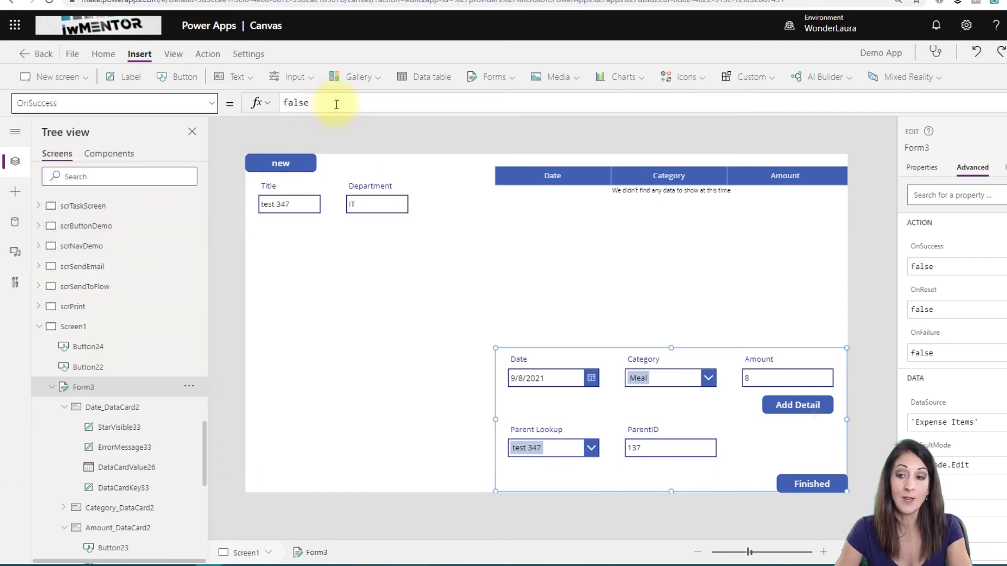
{"action": "left_click", "coordinate": [302, 102]}
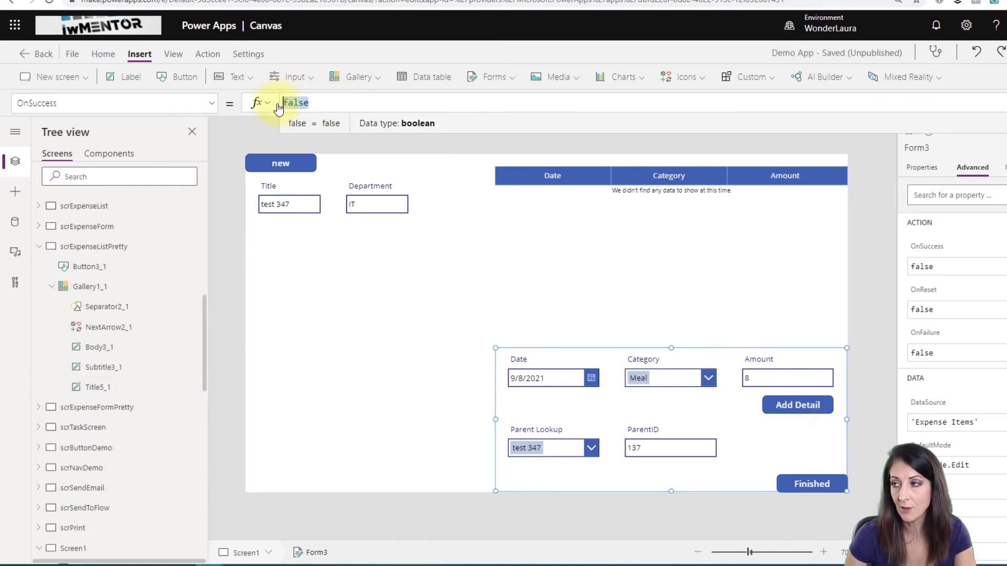
{"action": "type", "text": "NEW"}
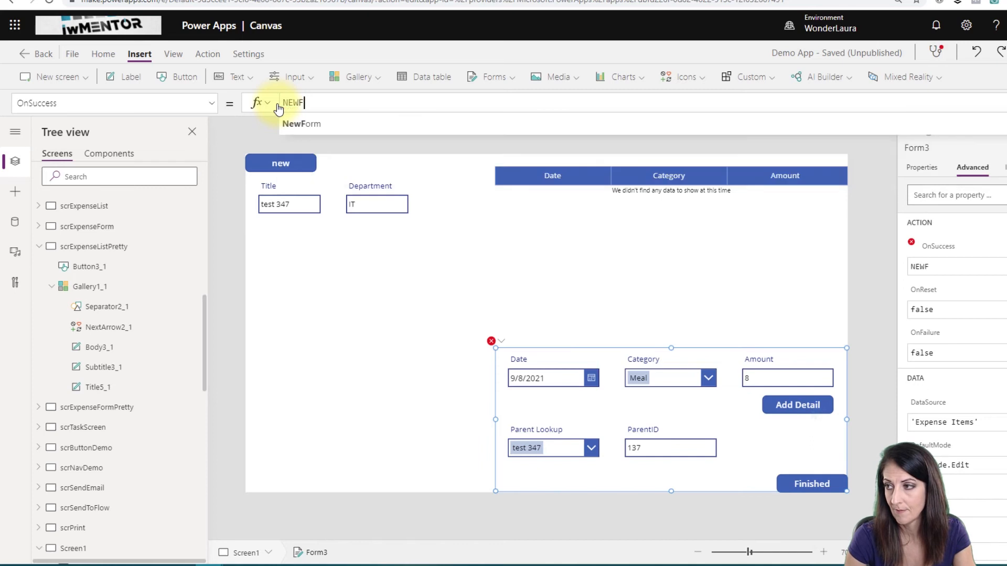
{"action": "type", "text": "F"}
{"action": "key", "text": "Tab"}
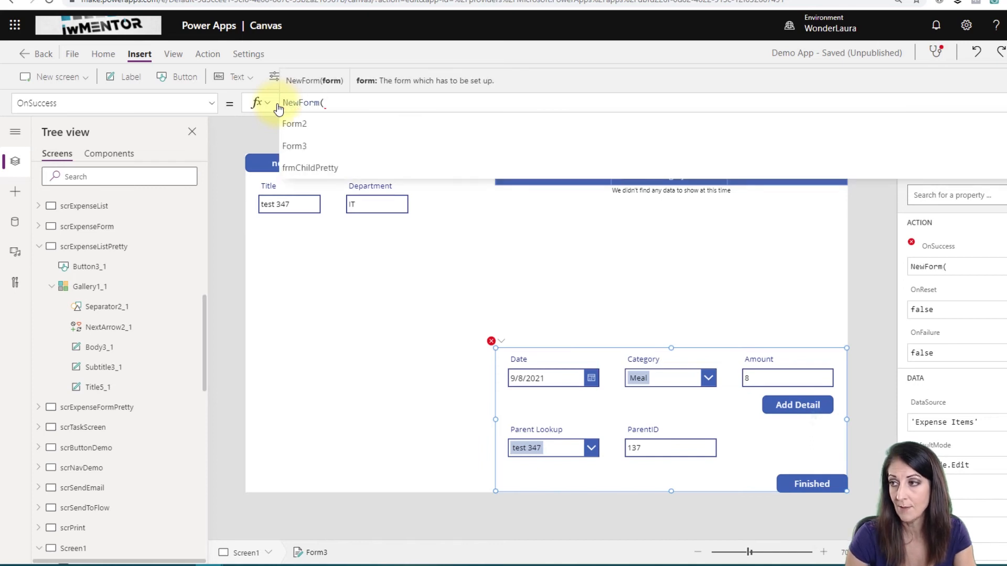
{"action": "left_click", "coordinate": [294, 146]}
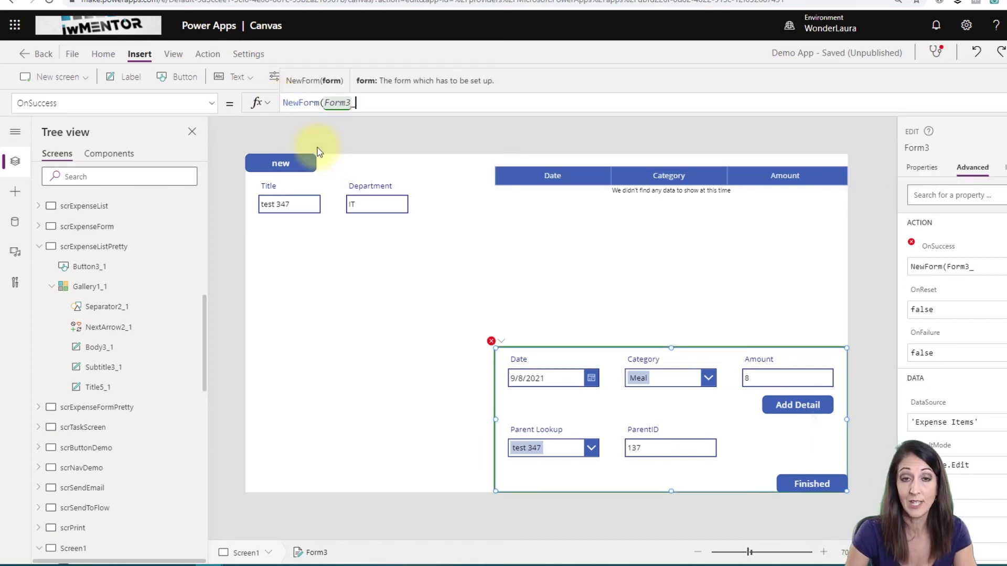
- Set the OnSelect of the Finished button to SubmitForm(Form2);SubmitForm(Form3);Back()
{"action": "type", "text": ");SubmitForm(Form3);Back()"}
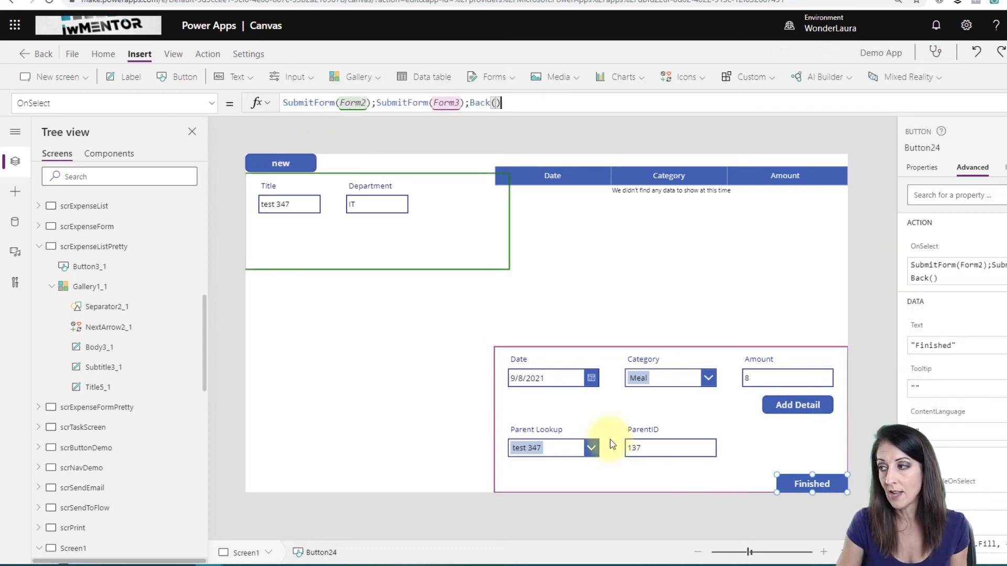
- Append UpdateContext({ctxChildPop:false}) after NewForm(Form2) in the OnSelect of the new button
{"action": "left_click", "coordinate": [305, 169]}
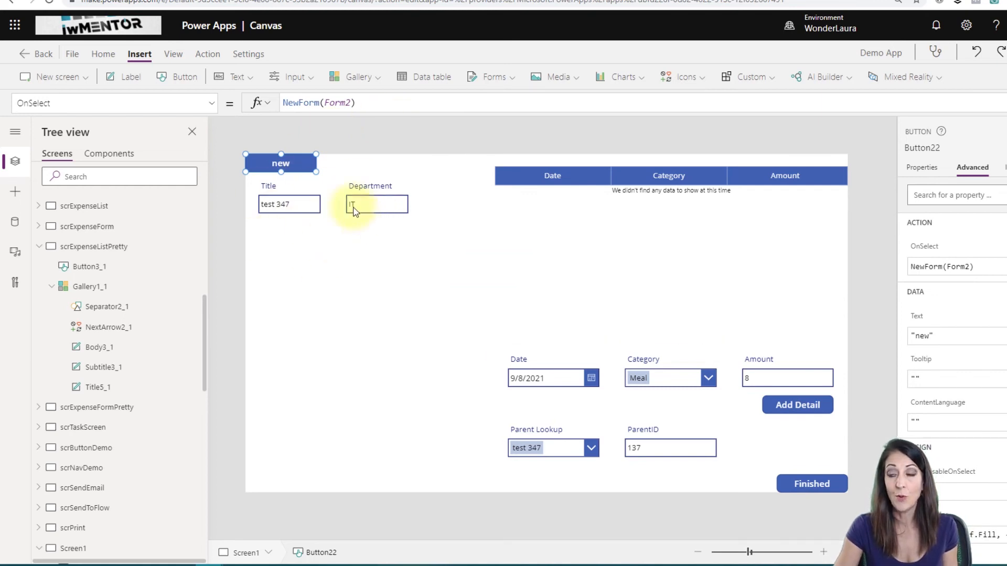
{"action": "left_click", "coordinate": [393, 98]}
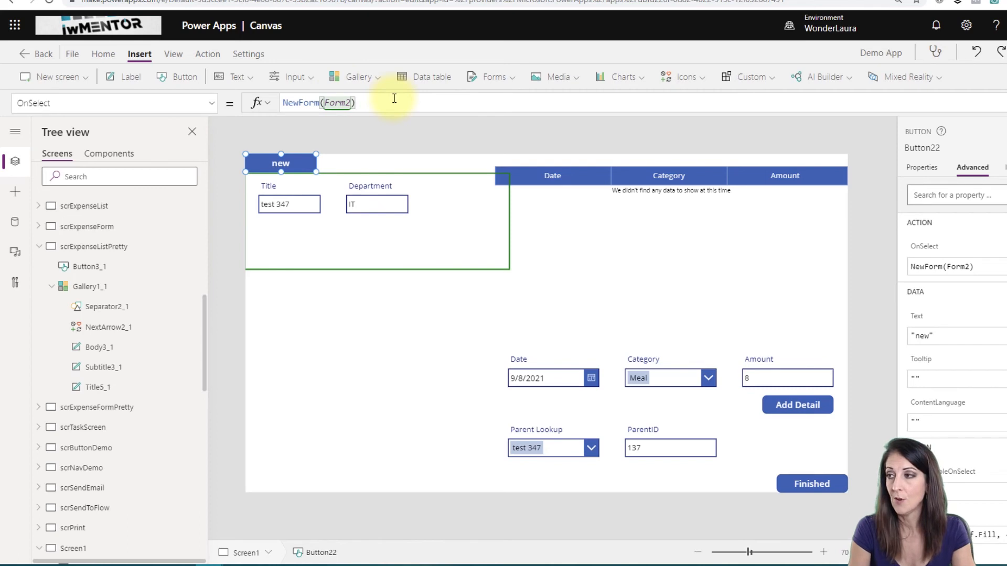
{"action": "type", "text": ";updateContext("}
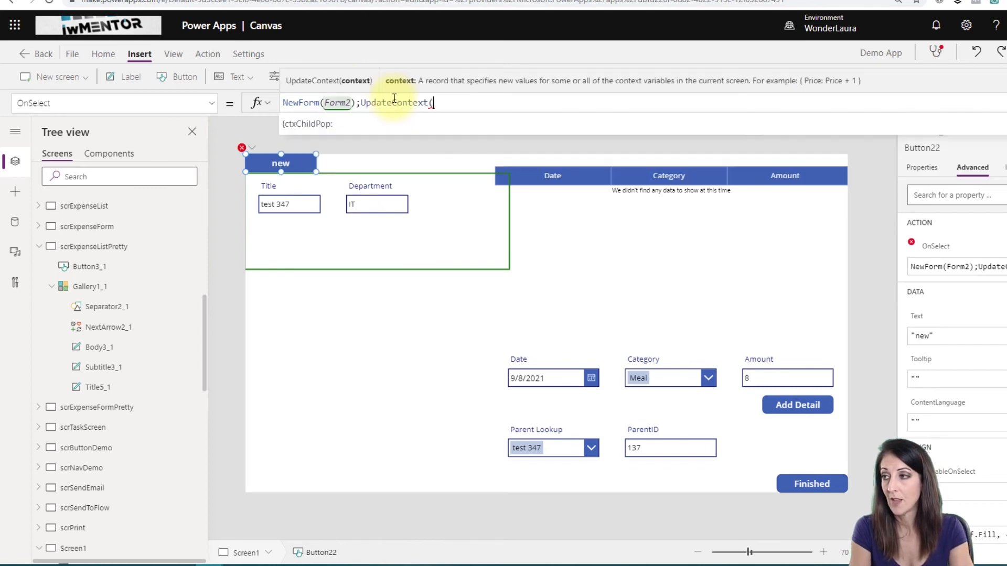
{"action": "left_click", "coordinate": [422, 127]}
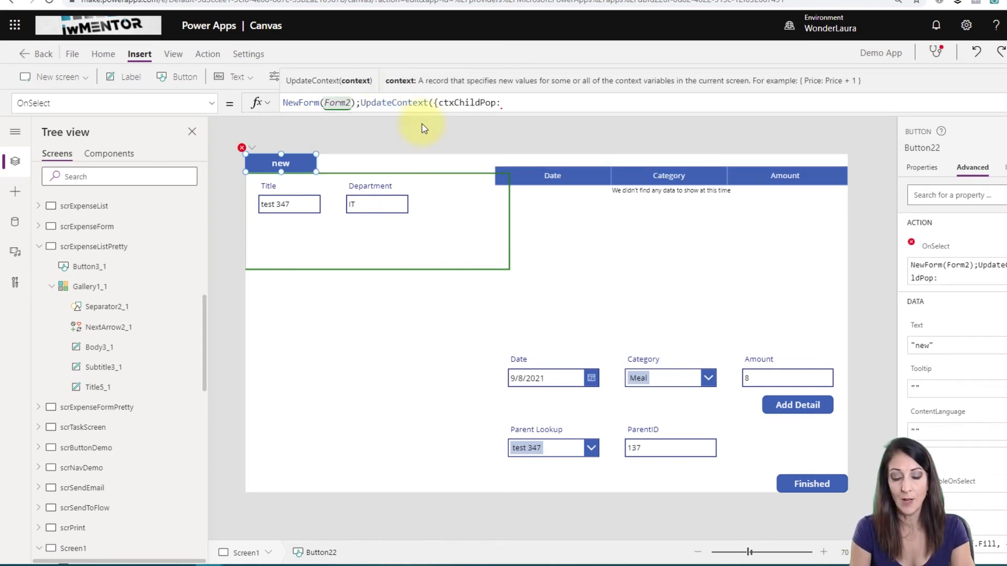
{"action": "type", "text": "false})"}
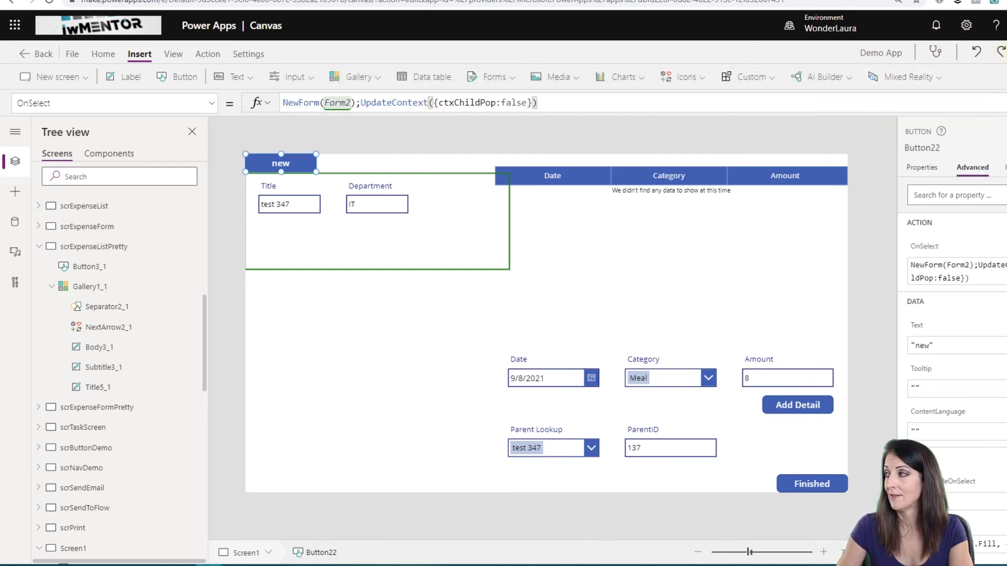
- Preview the app, create a new parent record titled test 353 with department IT, continue to the child form, and exit the preview
{"action": "left_click", "coordinate": [1006, 51]}
{"action": "left_click", "coordinate": [65, 96]}
{"action": "left_click", "coordinate": [78, 148]}
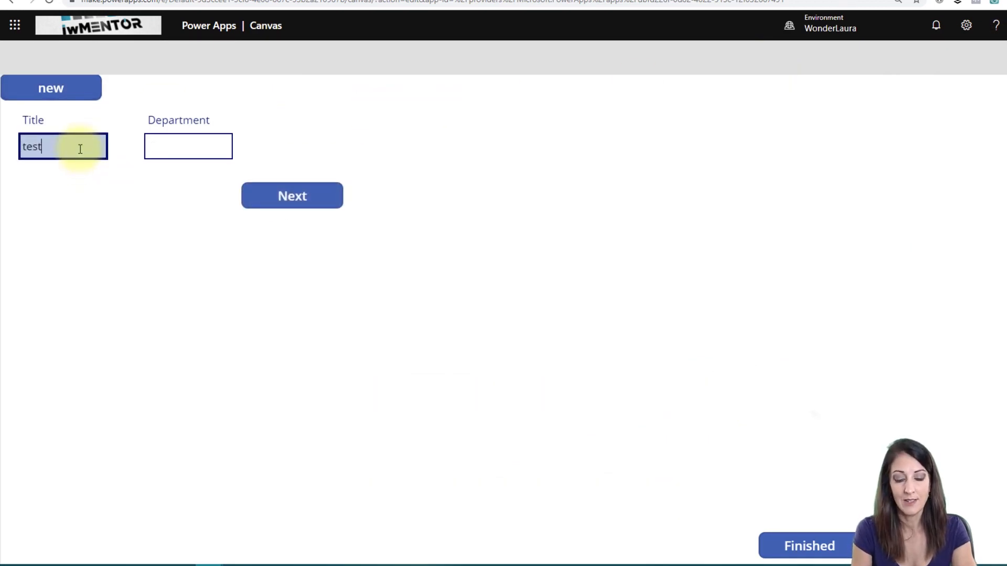
{"action": "type", "text": "test 35"}
{"action": "type", "text": "3"}
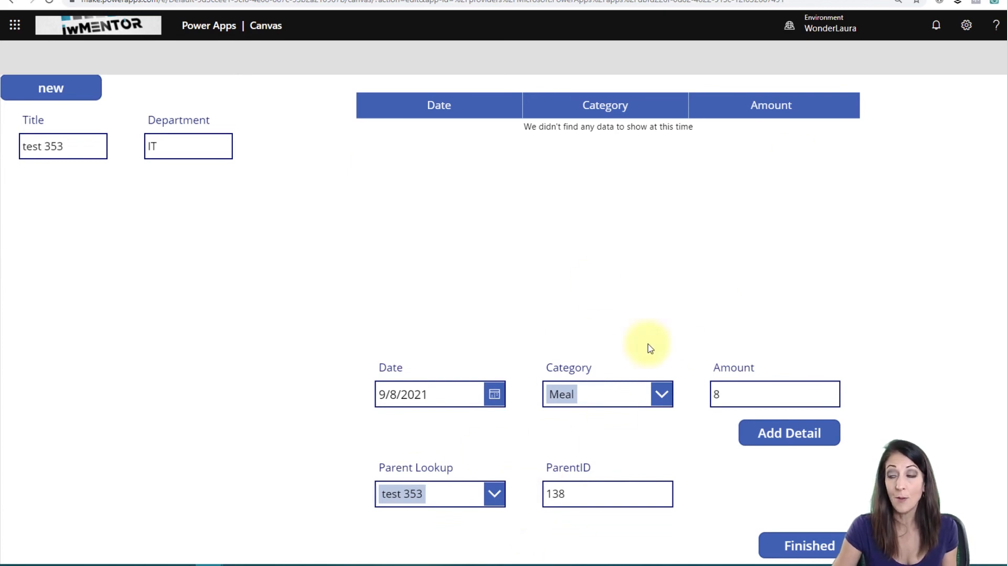
{"action": "key", "text": "Escape"}
- Insert ResetForm(Form3); on its own line between NewForm and UpdateContext in the new button's OnSelect formula
{"action": "left_click", "coordinate": [377, 100]}
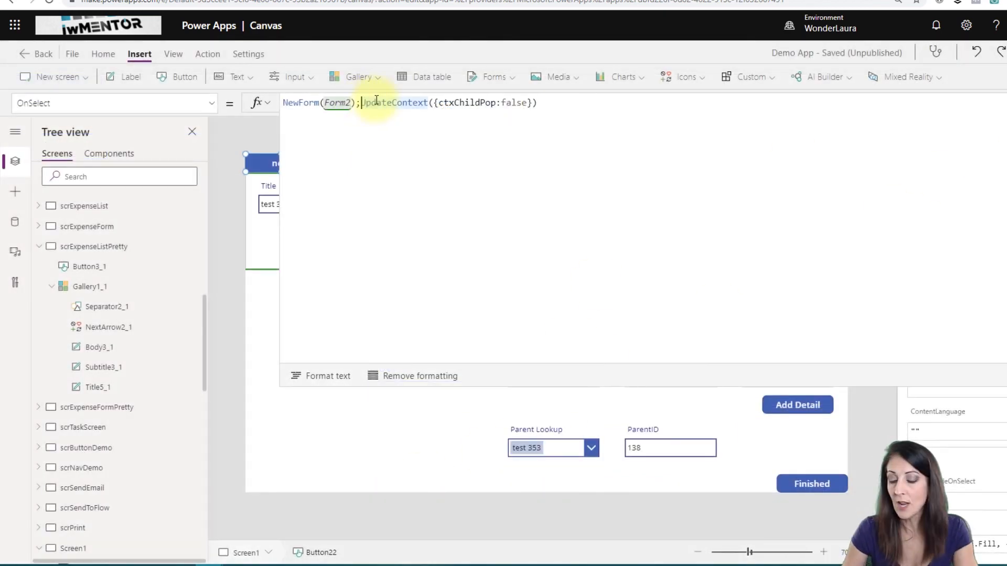
{"action": "key", "text": "shift+Return"}
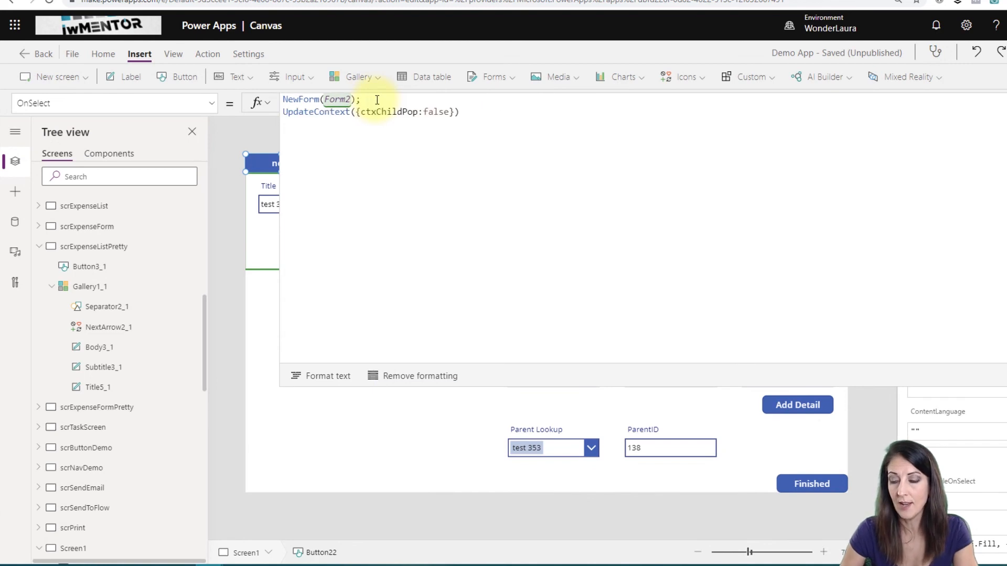
{"action": "key", "text": "shift+Return"}
{"action": "type", "text": "res"}
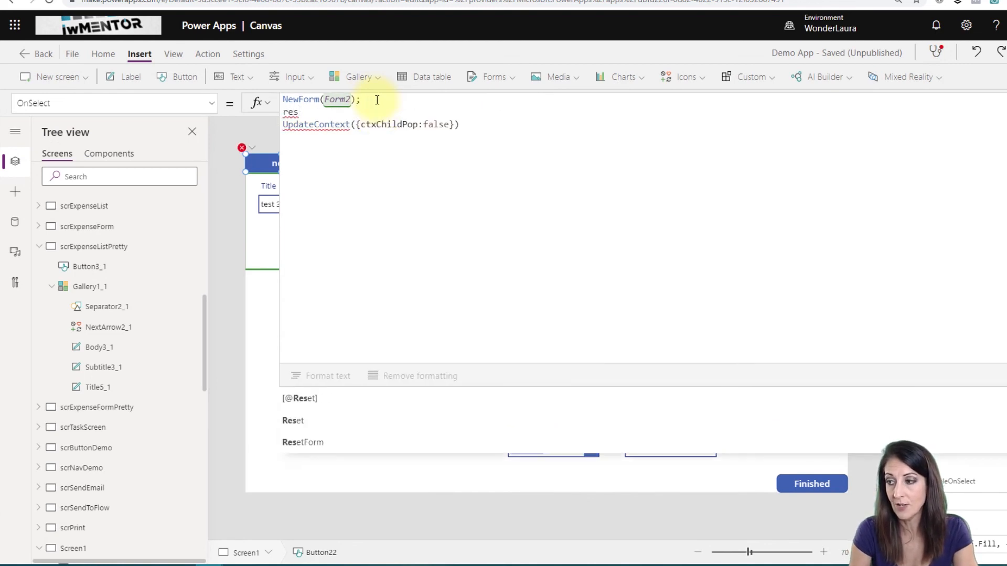
{"action": "left_click", "coordinate": [357, 441]}
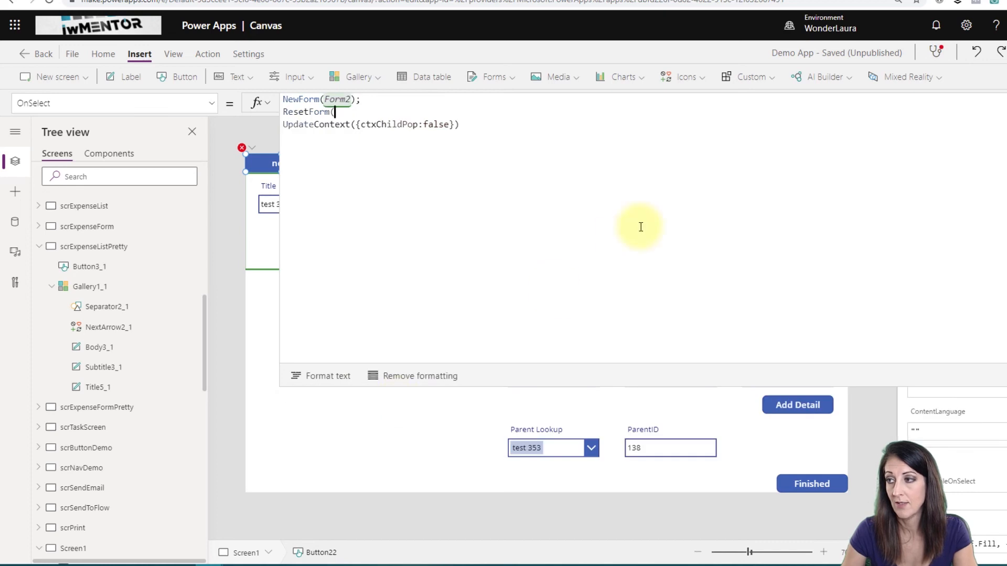
{"action": "type", "text": "form"}
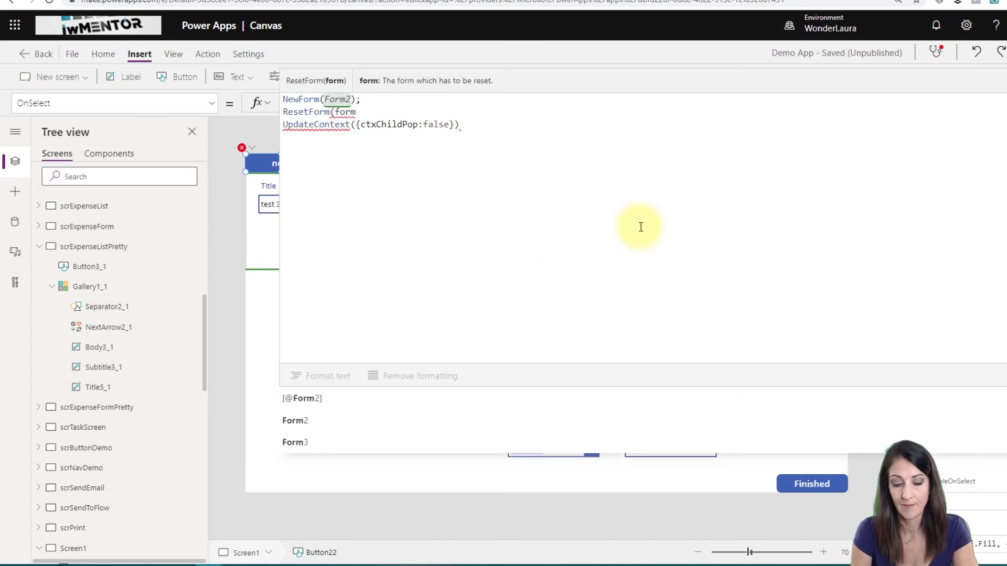
{"action": "type", "text": "3)"}
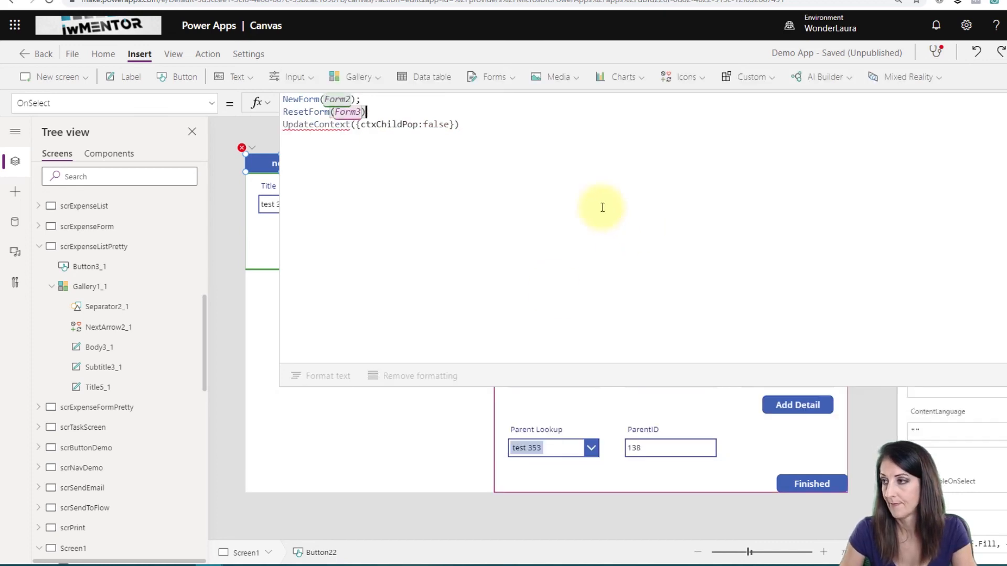
{"action": "type", "text": ";"}
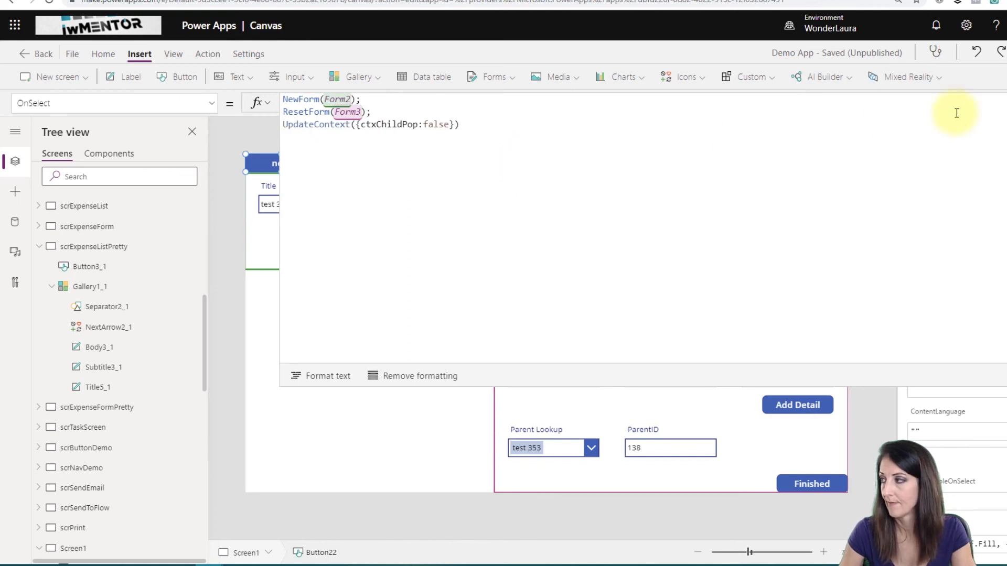
{"action": "left_click", "coordinate": [283, 163]}
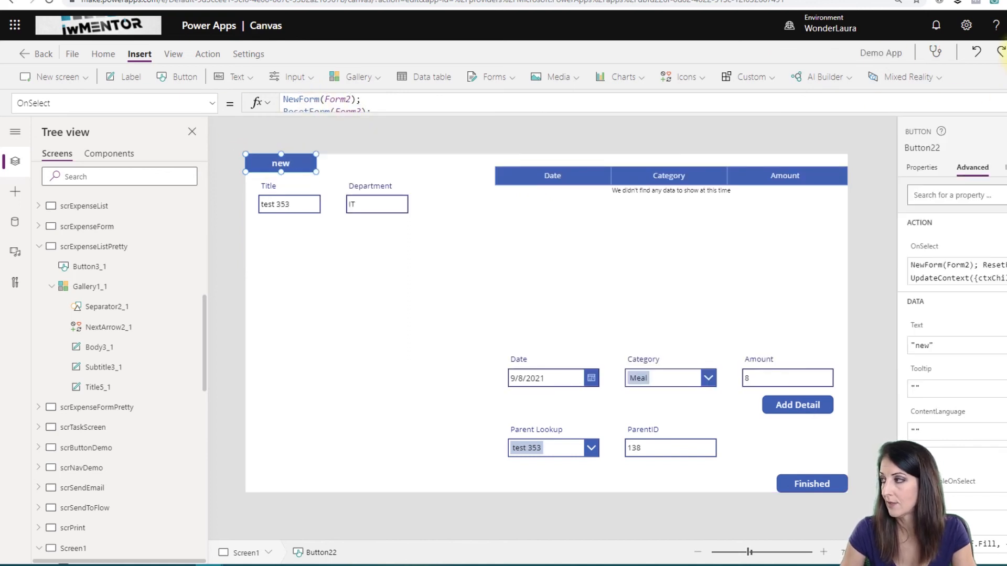
- Preview the app and create a new parent record titled test 354, continuing to the child form
{"action": "key", "text": "F5"}
{"action": "left_click", "coordinate": [68, 95]}
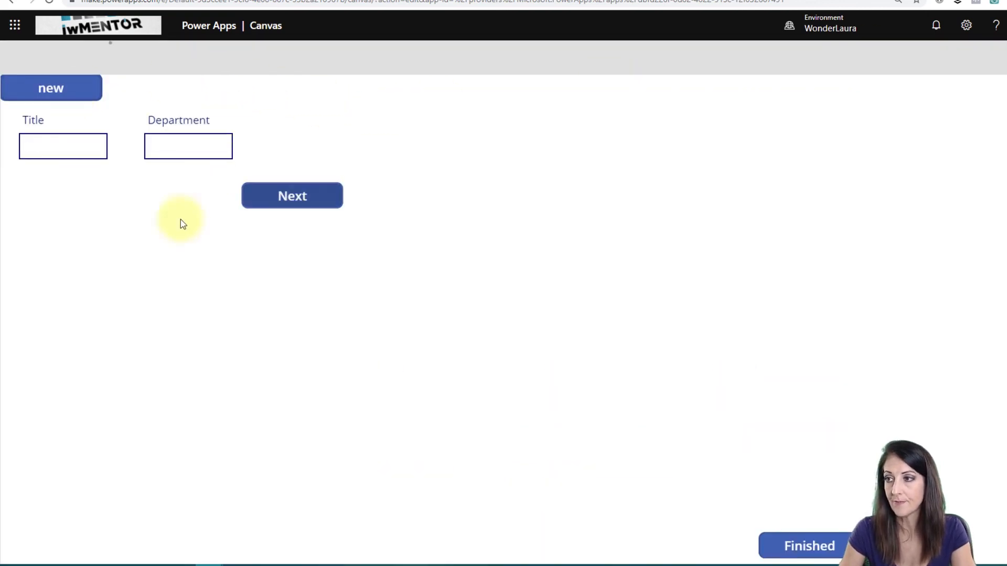
{"action": "left_click", "coordinate": [76, 146]}
{"action": "type", "text": "test 354"}
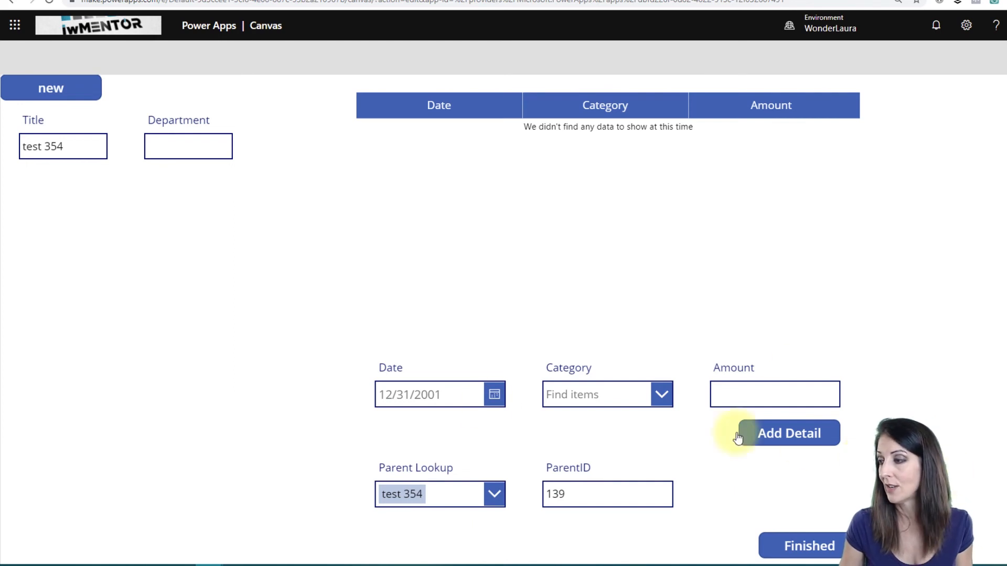
- Add a child detail dated 9/1/2021 with category Travel Expense and amount 8, and exit the preview
{"action": "left_click", "coordinate": [493, 395]}
{"action": "left_click", "coordinate": [487, 402]}
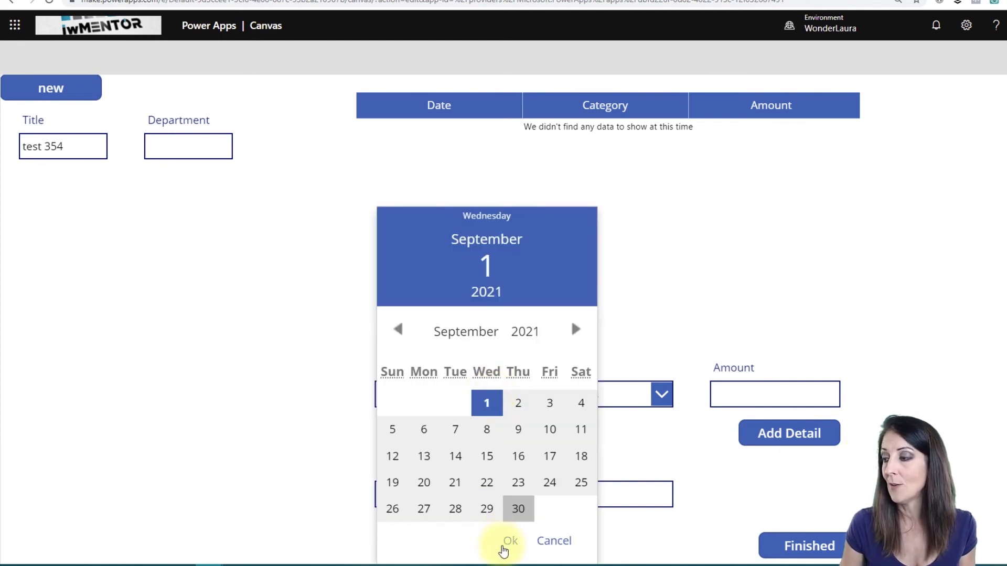
{"action": "left_click", "coordinate": [510, 541]}
{"action": "left_click", "coordinate": [660, 394]}
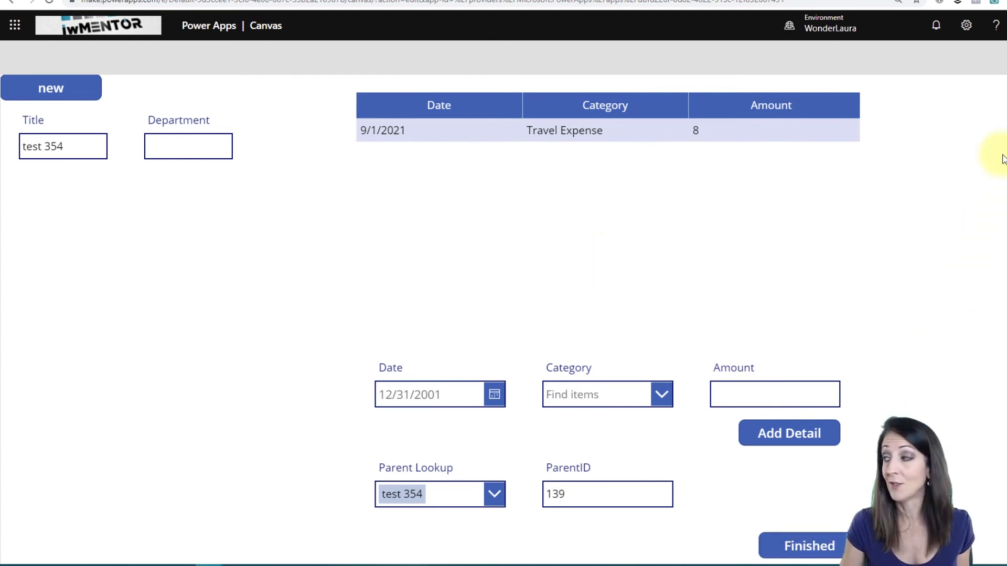
{"action": "key", "text": "Escape"}
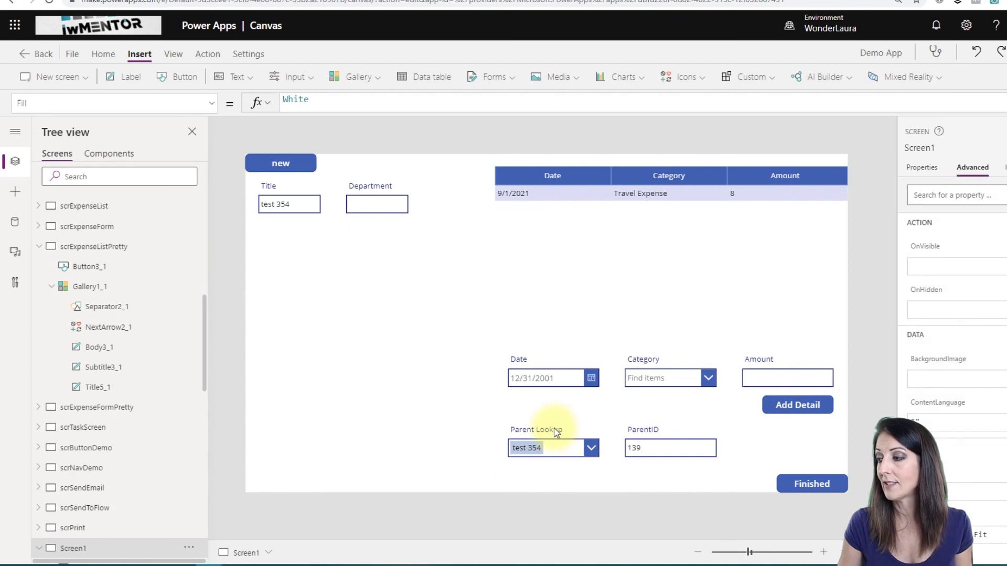
- Set the Visible property of the child form's Parent Lookup card to false
{"action": "left_click", "coordinate": [556, 433]}
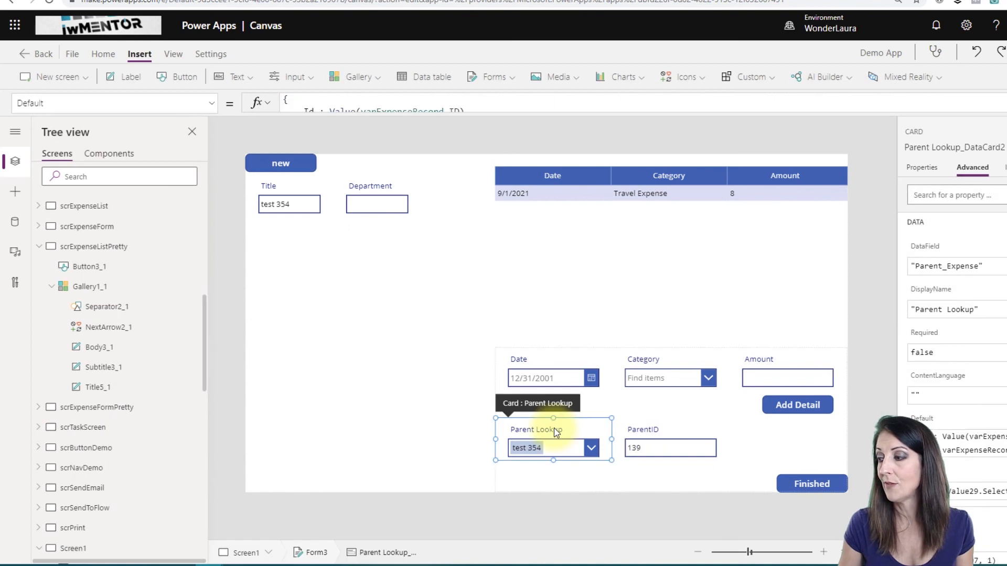
{"action": "left_click", "coordinate": [215, 102]}
{"action": "scroll", "coordinate": [162, 241], "scroll_direction": "down", "scroll_amount": 4}
{"action": "left_click", "coordinate": [101, 247]}
{"action": "left_click_drag", "start_coordinate": [312, 103], "coordinate": [267, 105]}
{"action": "type", "text": "false"}
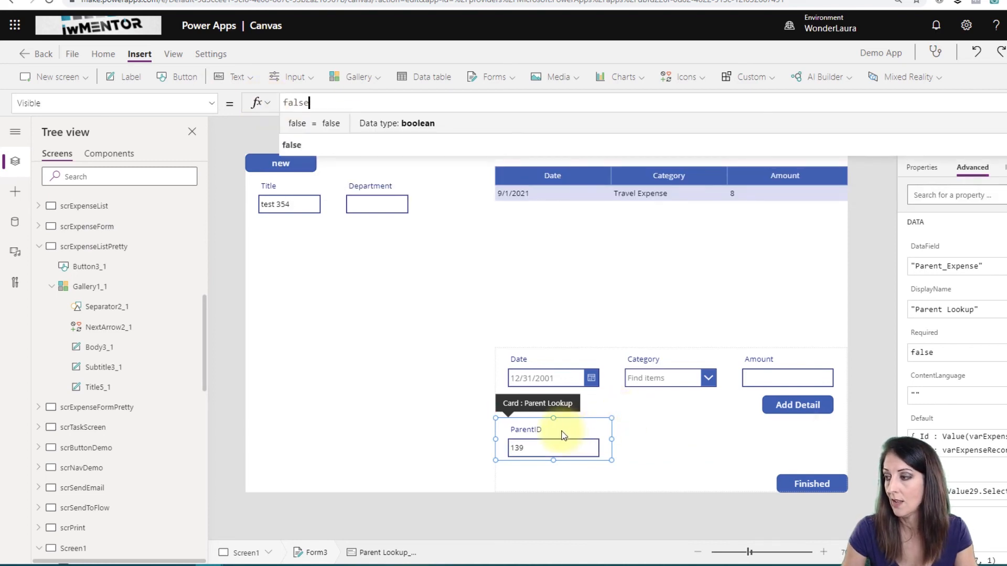
- Set the Visible property of the child form's ParentID card to false
{"action": "left_click", "coordinate": [649, 438]}
{"action": "left_click", "coordinate": [568, 438]}
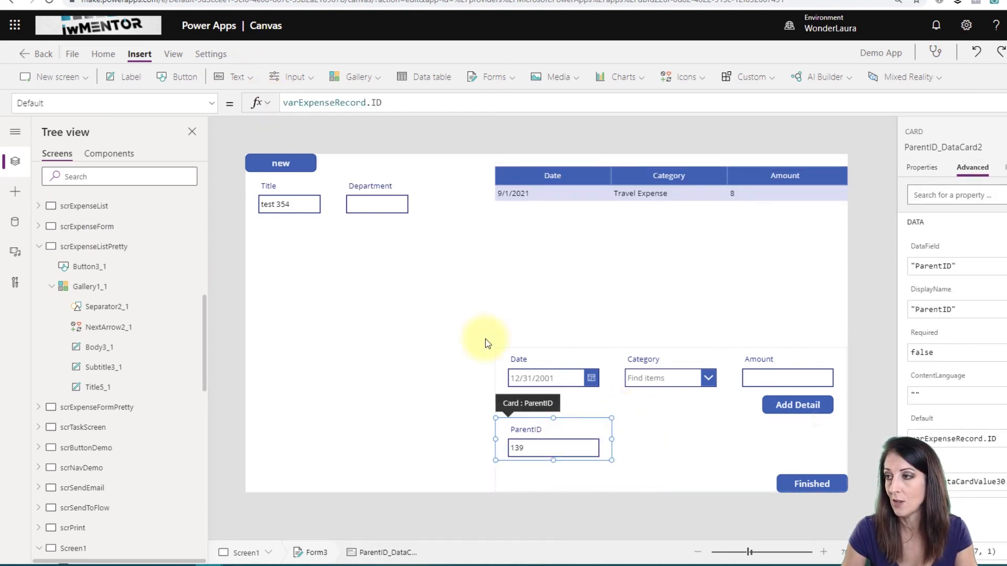
{"action": "left_click", "coordinate": [212, 103]}
{"action": "scroll", "coordinate": [157, 222], "scroll_direction": "down", "scroll_amount": 4}
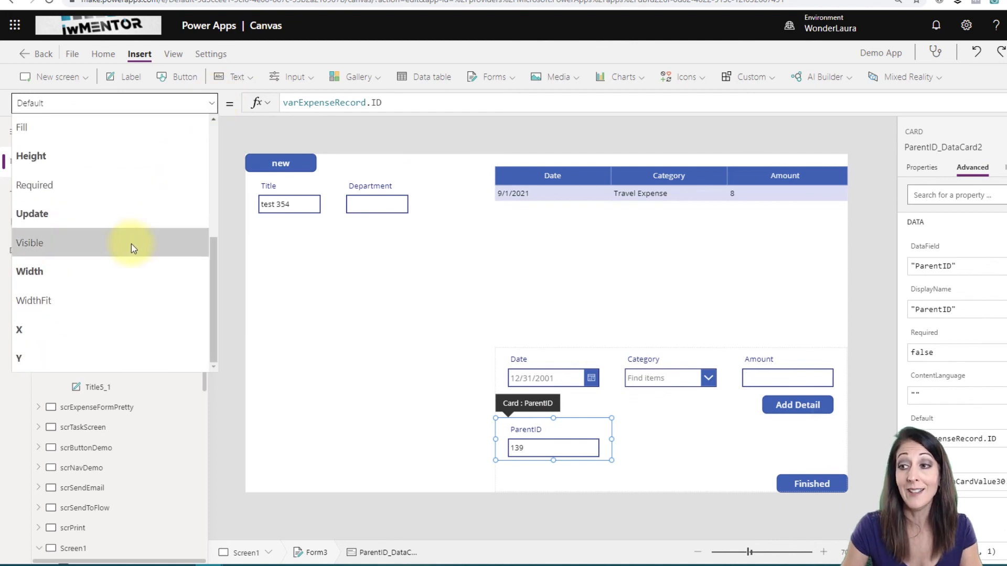
{"action": "left_click", "coordinate": [136, 244]}
{"action": "double_click", "coordinate": [303, 100]}
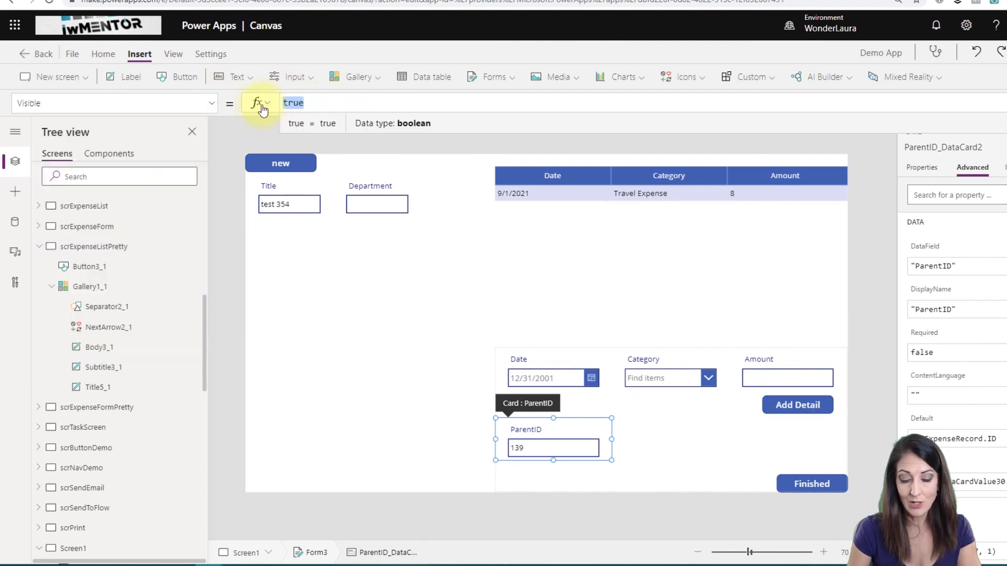
{"action": "type", "text": "false"}
{"action": "left_click", "coordinate": [320, 144]}
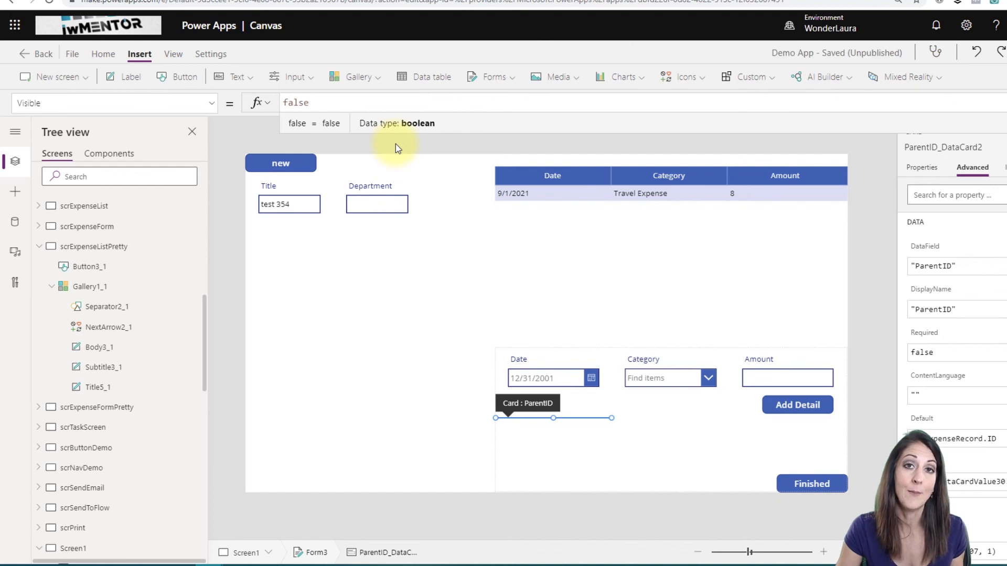
- Set the Visible property of the Finished button to ctxChildPop
{"action": "left_click", "coordinate": [784, 482]}
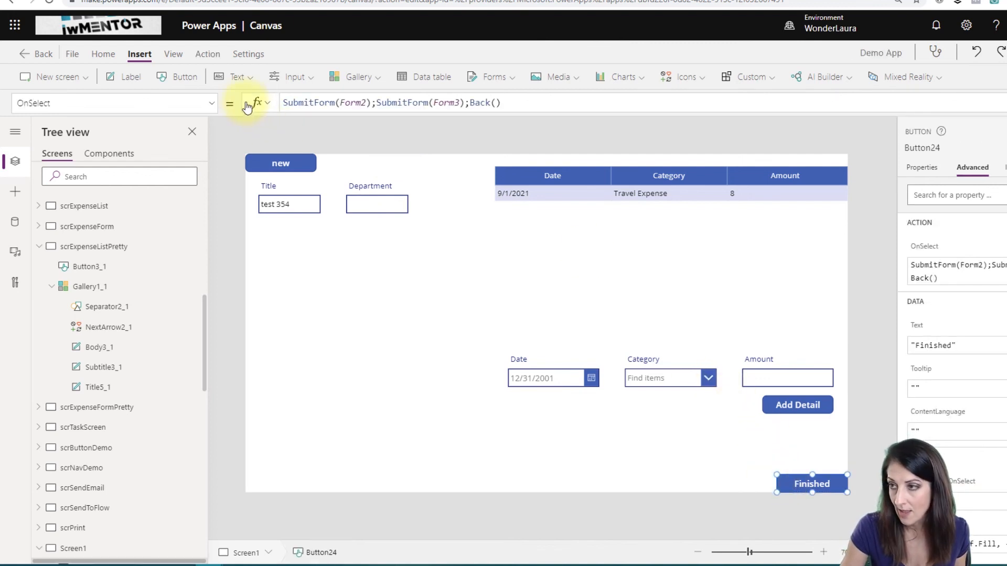
{"action": "left_click", "coordinate": [212, 103]}
{"action": "scroll", "coordinate": [92, 293], "scroll_direction": "down", "scroll_amount": 6}
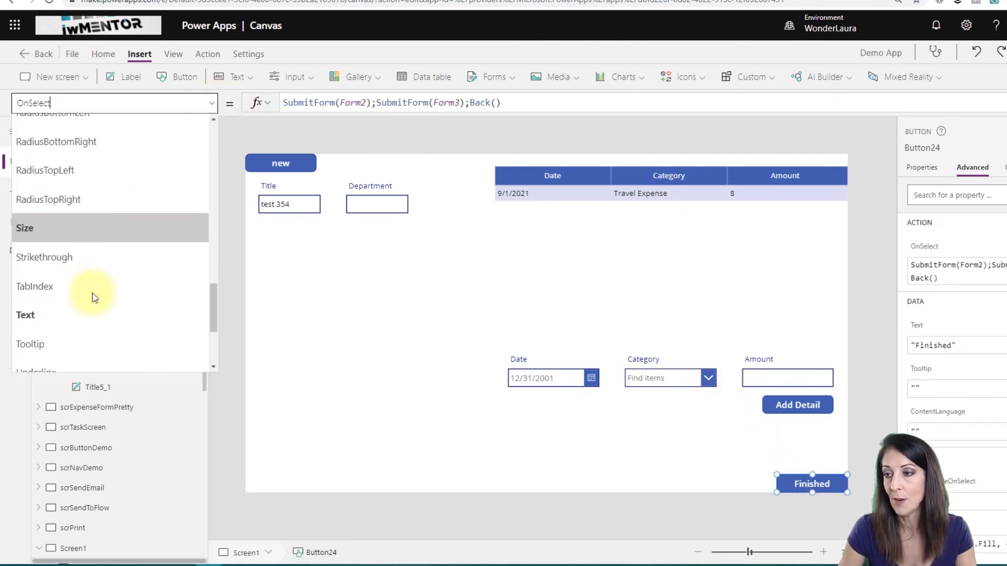
{"action": "left_click", "coordinate": [87, 271]}
{"action": "left_click_drag", "start_coordinate": [340, 105], "coordinate": [255, 104]}
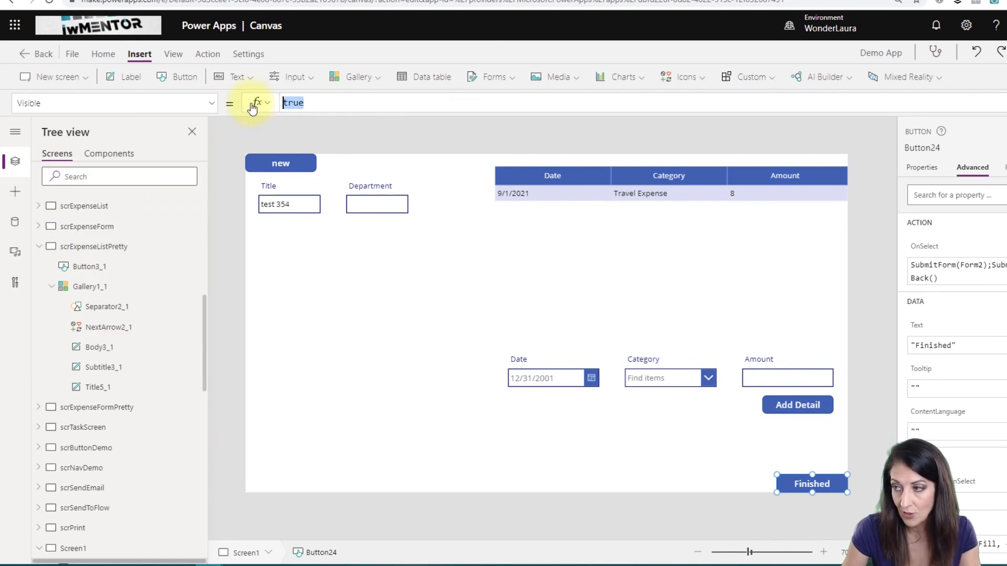
{"action": "type", "text": "ct"}
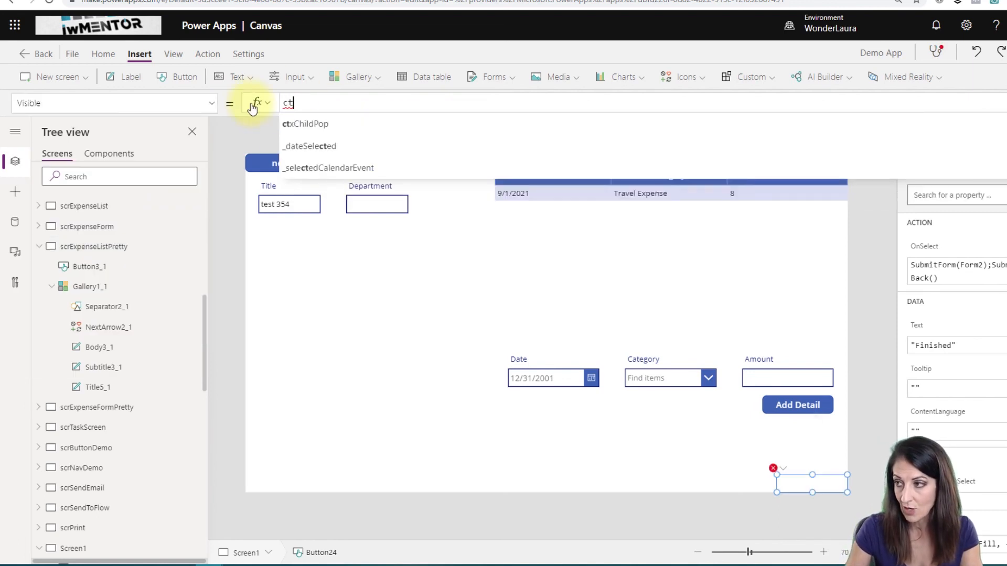
{"action": "left_click", "coordinate": [344, 126]}
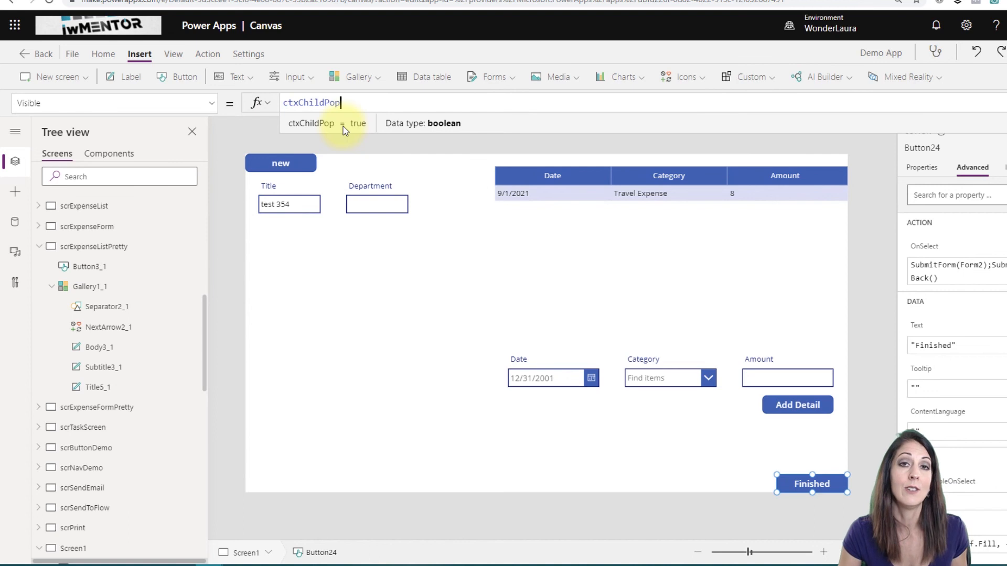